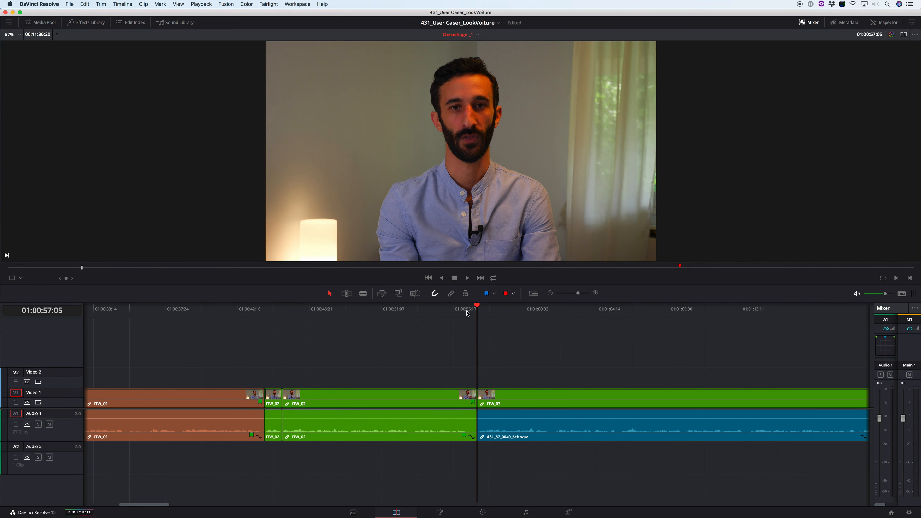
# Set the In point at 01:00:57:05, the start of the first ITW_03 clip, and briefly play from there.
pyautogui.click(455, 310)
pyautogui.hotkey('shift', 'z')
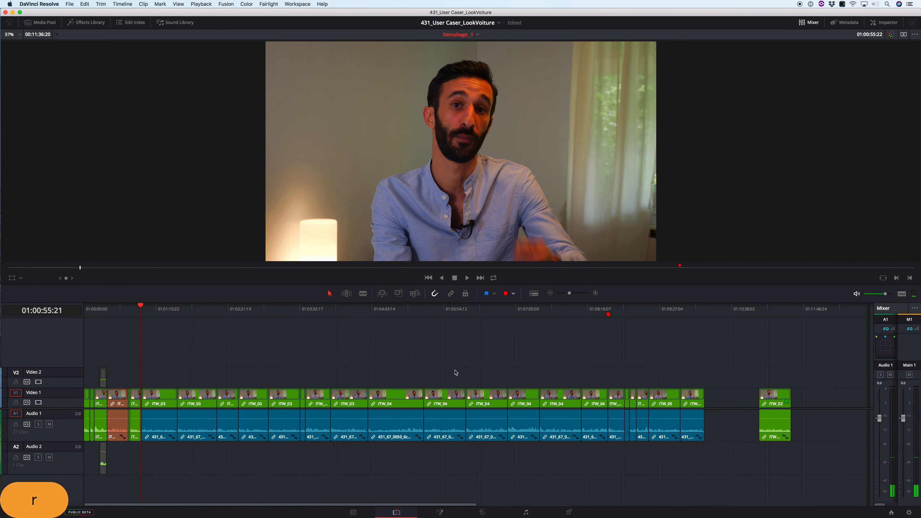
pyautogui.press('super+equal')
pyautogui.press('super+equal')
pyautogui.press('Down')
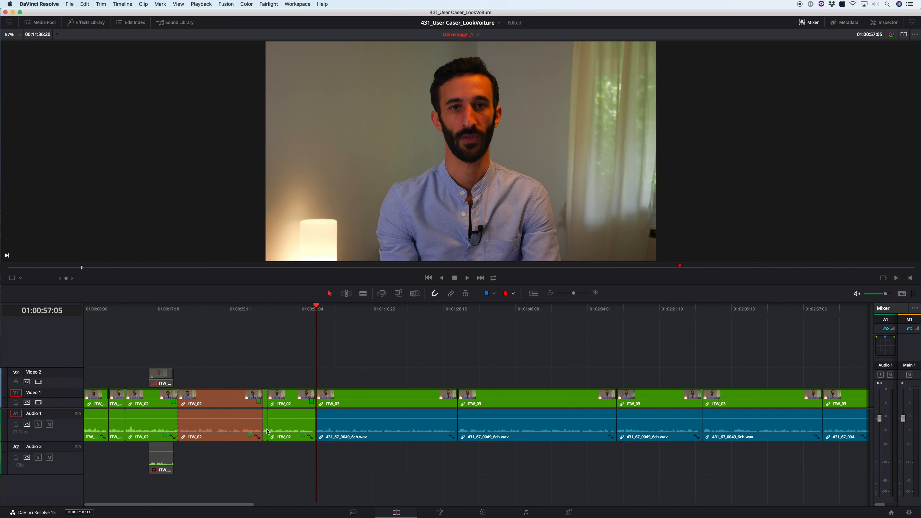
pyautogui.press('r')
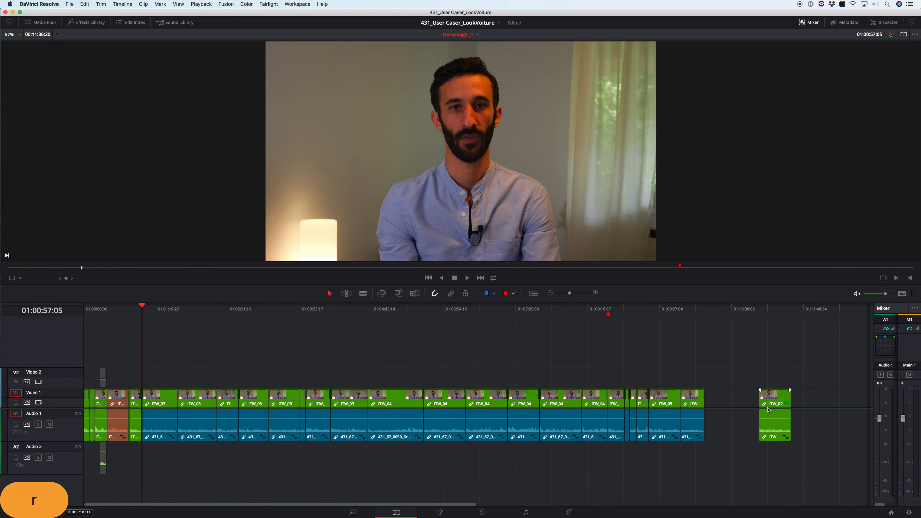
pyautogui.press('Up')
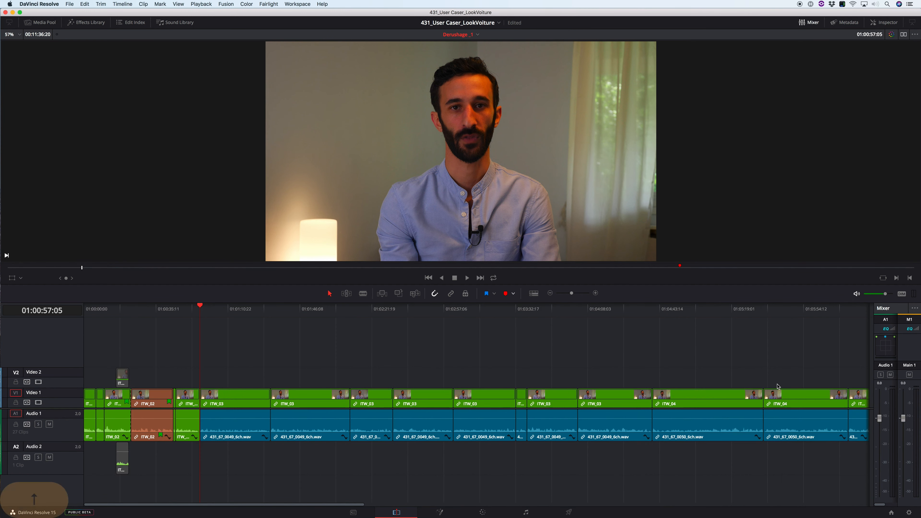
pyautogui.press('Up')
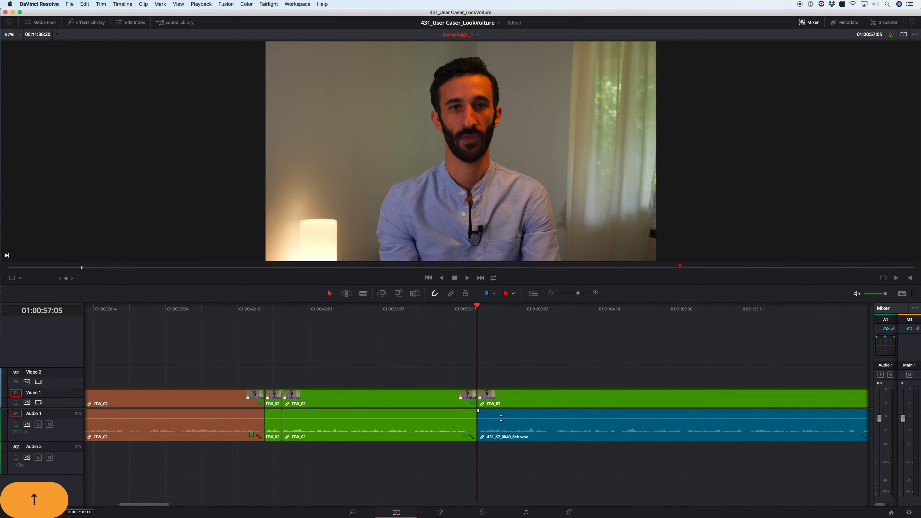
pyautogui.press('space')
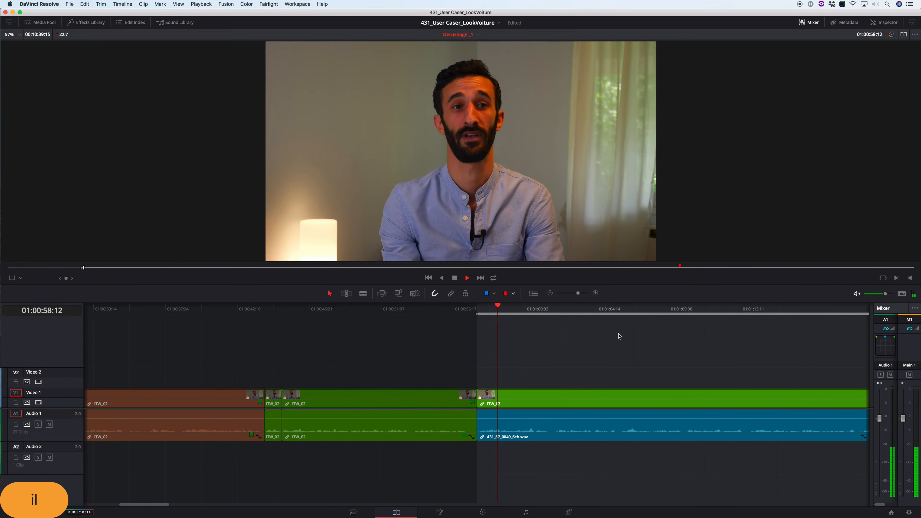
pyautogui.press('k')
# Play the first ITW_03 clip from its In point through to its end.
pyautogui.press('r')
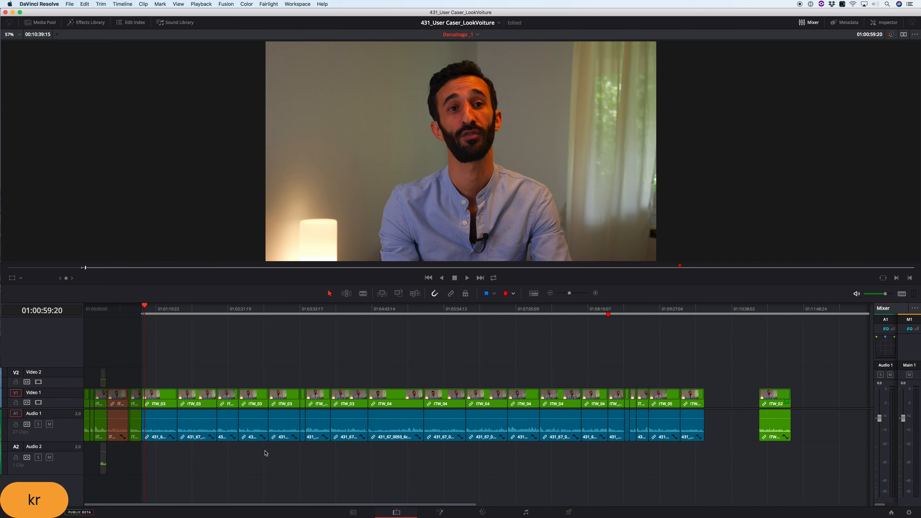
pyautogui.hotkey('shift', 'z')
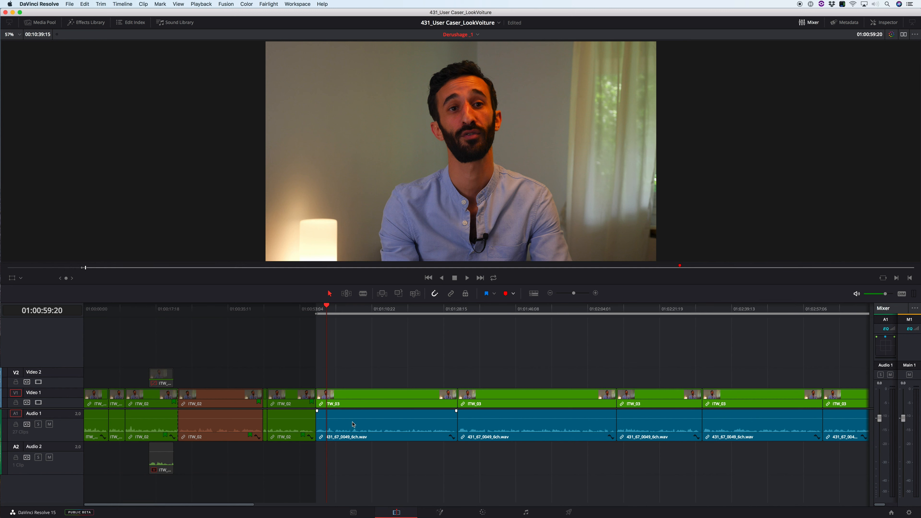
pyautogui.press('q')
pyautogui.press('l')
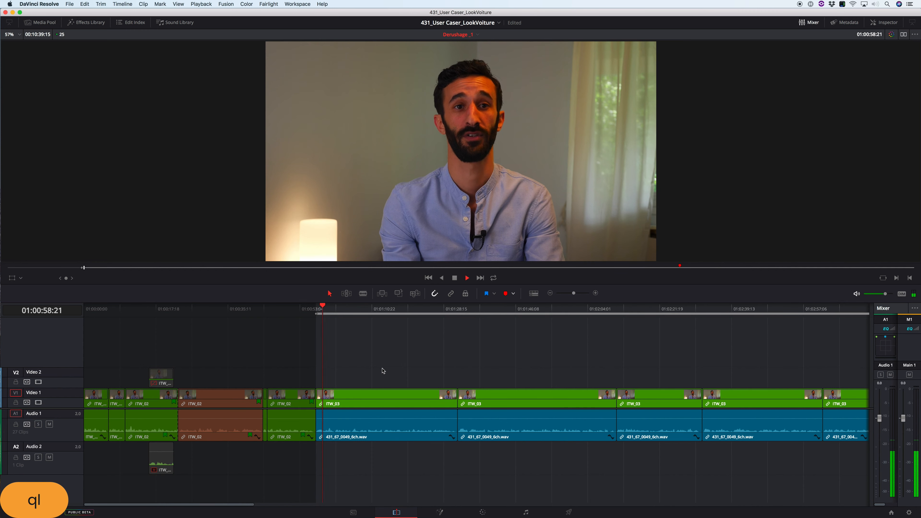
pyautogui.press('Up')
pyautogui.press('Down')
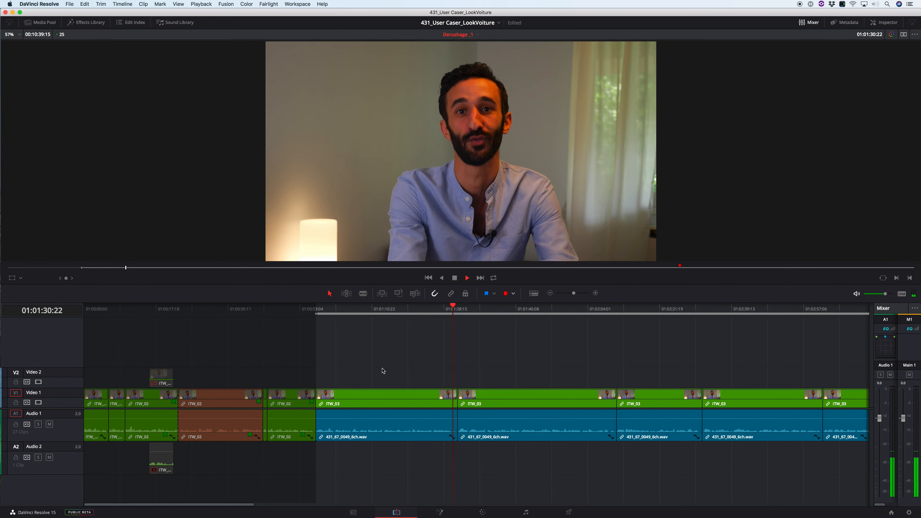
pyautogui.press('k')
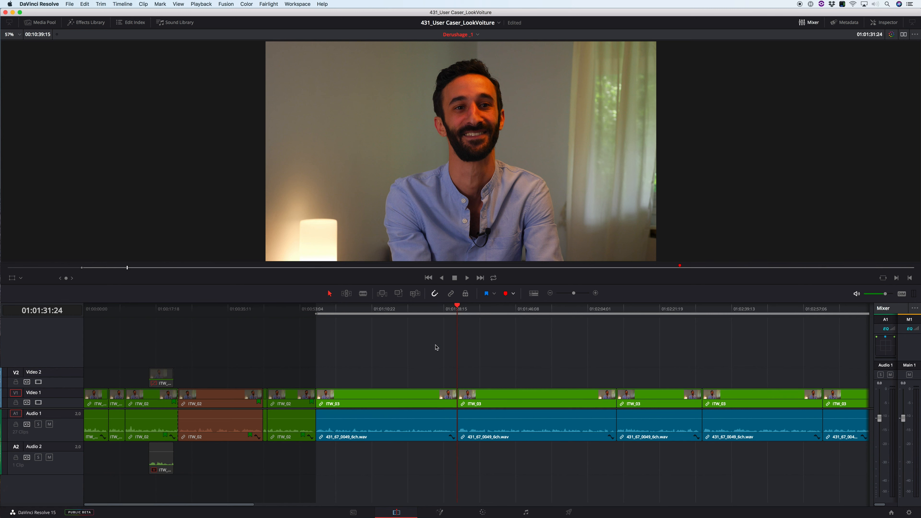
# Mark the whole first ITW_03 clip as the In/Out range and ripple-delete it with its audio.
pyautogui.click(403, 311)
pyautogui.press('t')
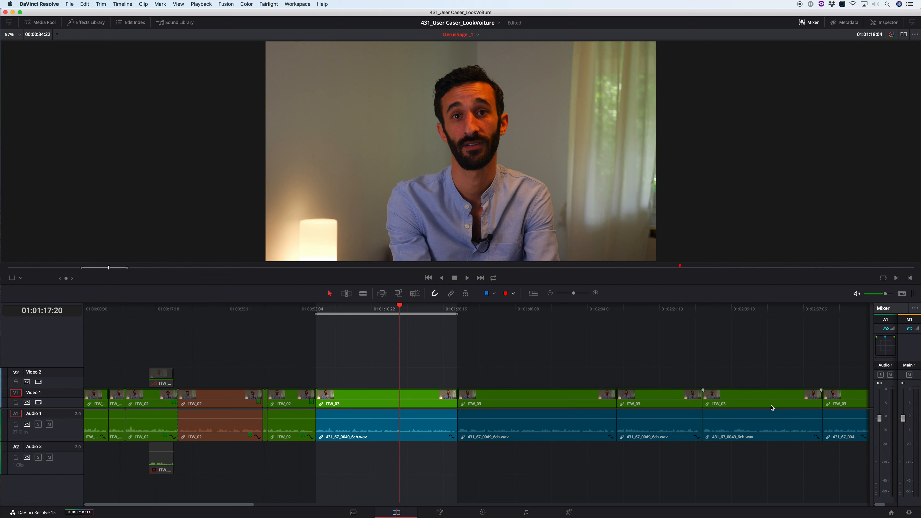
pyautogui.press('super+shift+x')
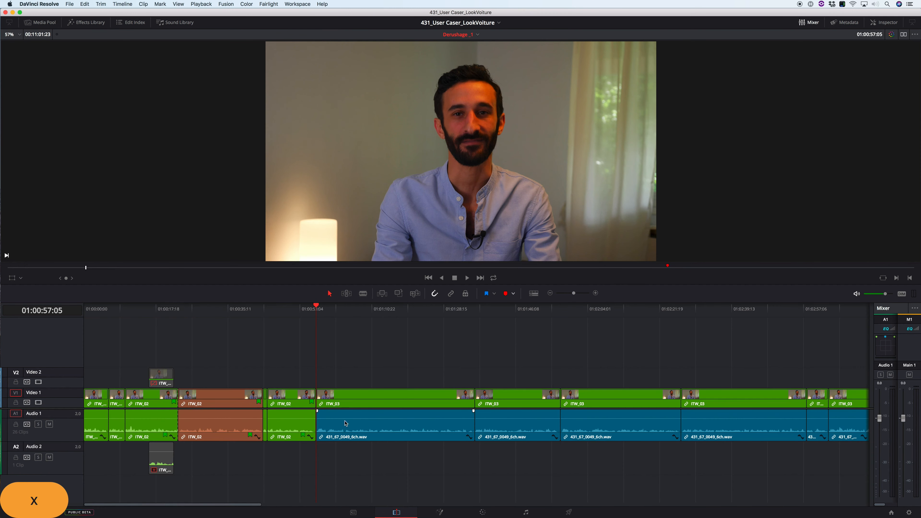
# Set an In point at 01:00:57:05 and play the opening of the ITW_03 clip there.
pyautogui.press('i')
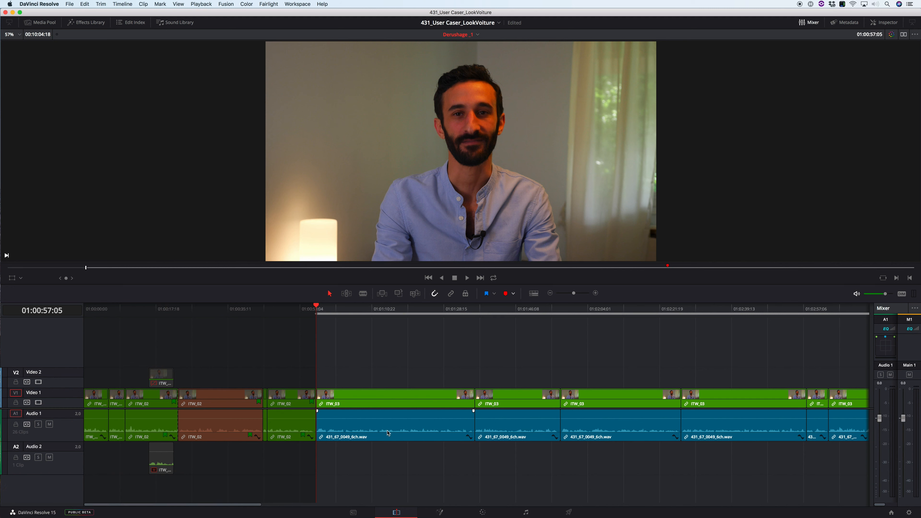
pyautogui.press('l')
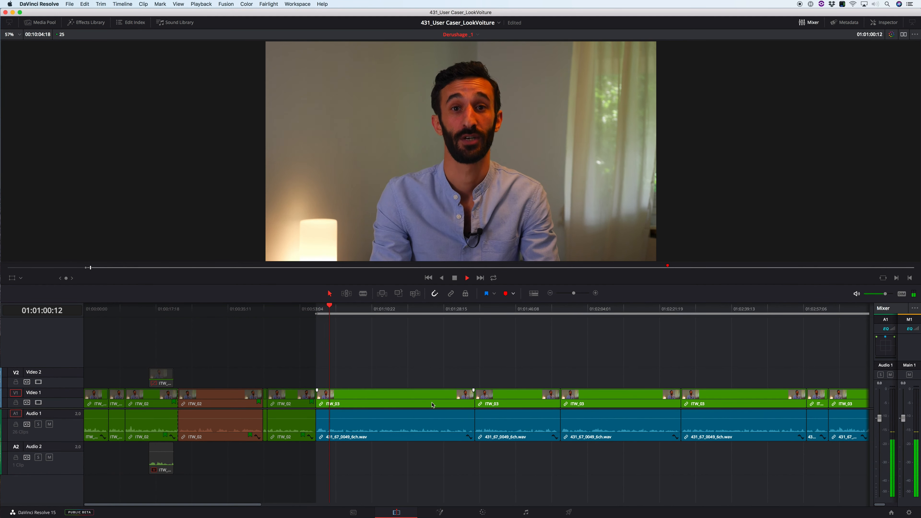
pyautogui.press('k')
pyautogui.press('Up')
pyautogui.press('Up')
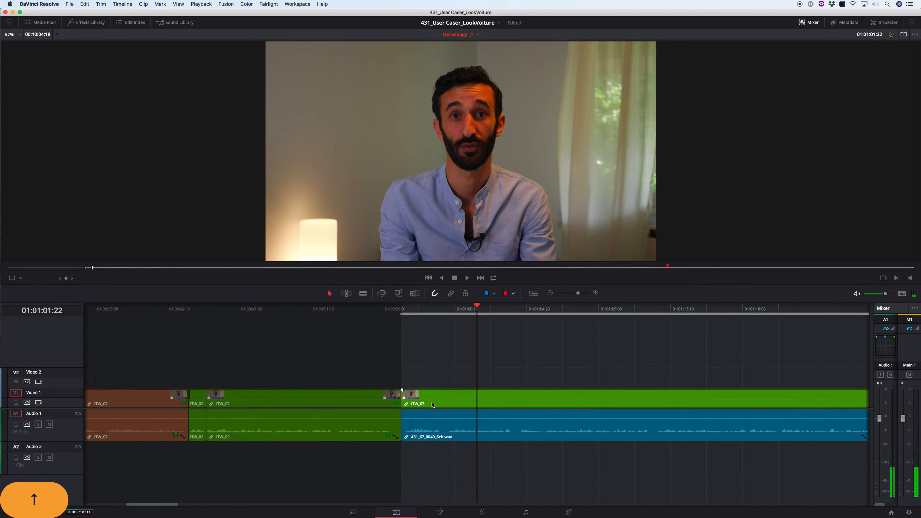
# Split the first ITW_03 clip and its linked audio at 01:00:59:22.
pyautogui.click(444, 311)
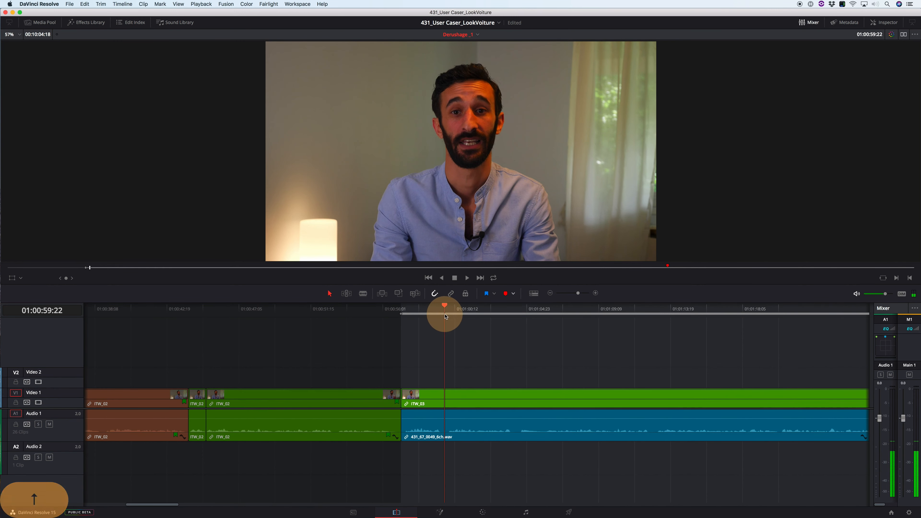
pyautogui.click(460, 438)
pyautogui.moveTo(460, 476); pyautogui.dragTo(460, 484)
pyautogui.press('d')
pyautogui.click(536, 340)
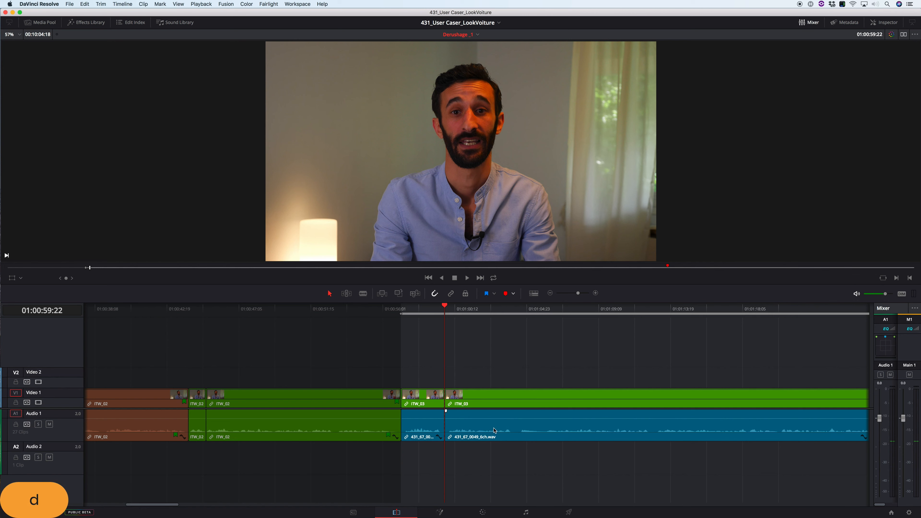
# Set the In point at the 01:00:59:22 cut and play the second ITW_03 clip to find the unwanted passage.
pyautogui.press('i')
pyautogui.press('l')
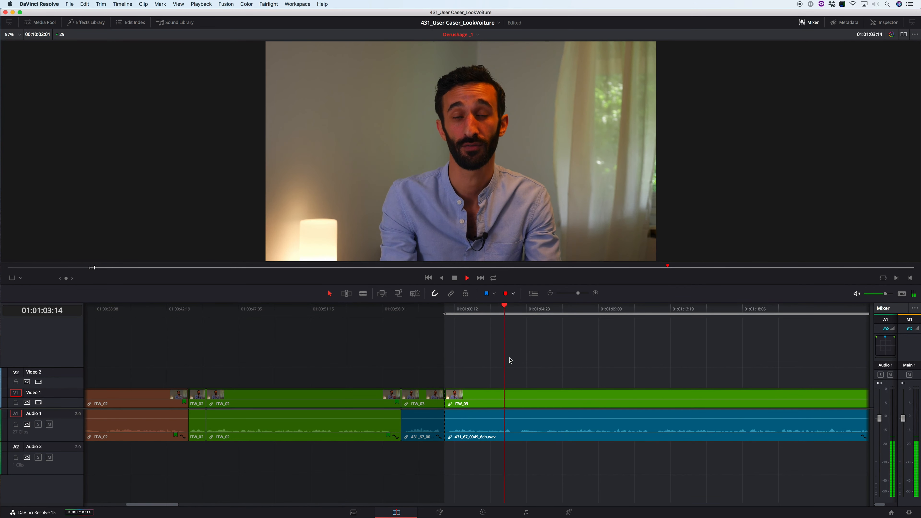
pyautogui.scroll(-3, 510, 361)
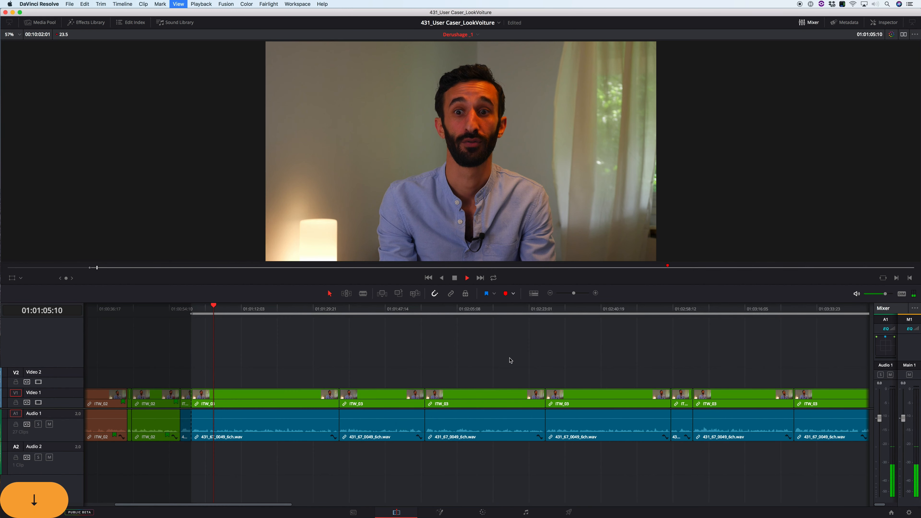
pyautogui.scroll(3, 510, 360)
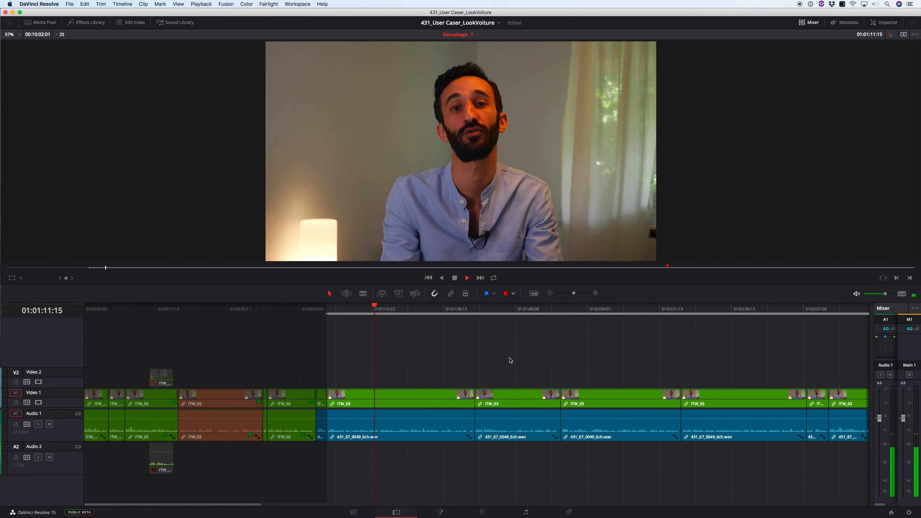
pyautogui.scroll(3, 510, 360)
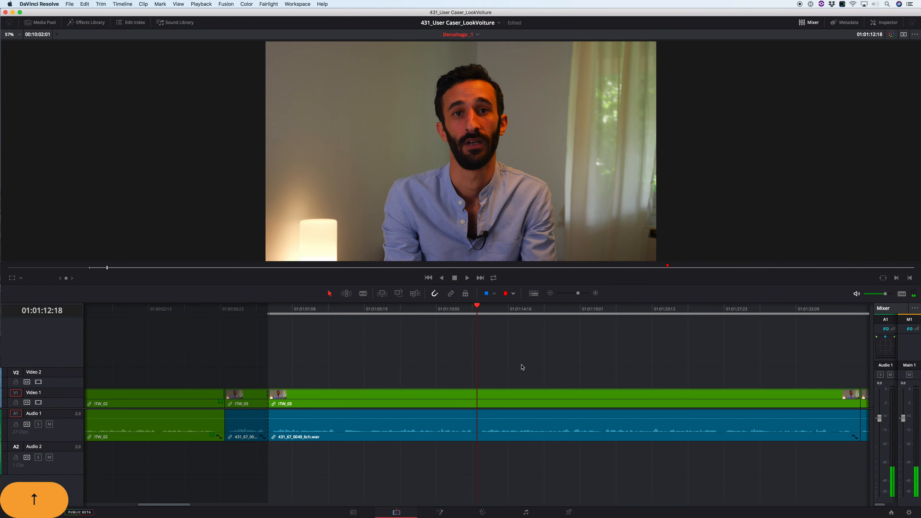
# Replay the passage's end, set the Out point at 01:01:09:02 and ripple-delete the marked range.
pyautogui.click(402, 309)
pyautogui.press('k')
pyautogui.press('l')
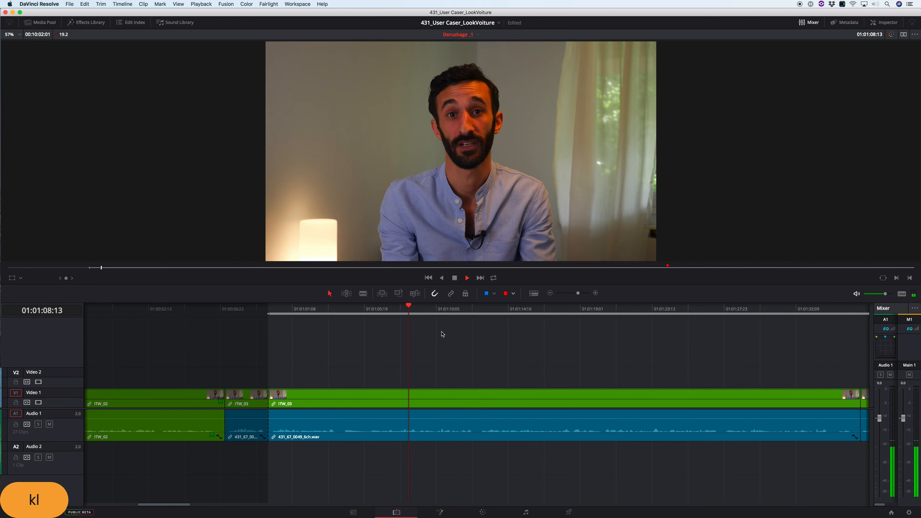
pyautogui.press('k')
pyautogui.press('Left')
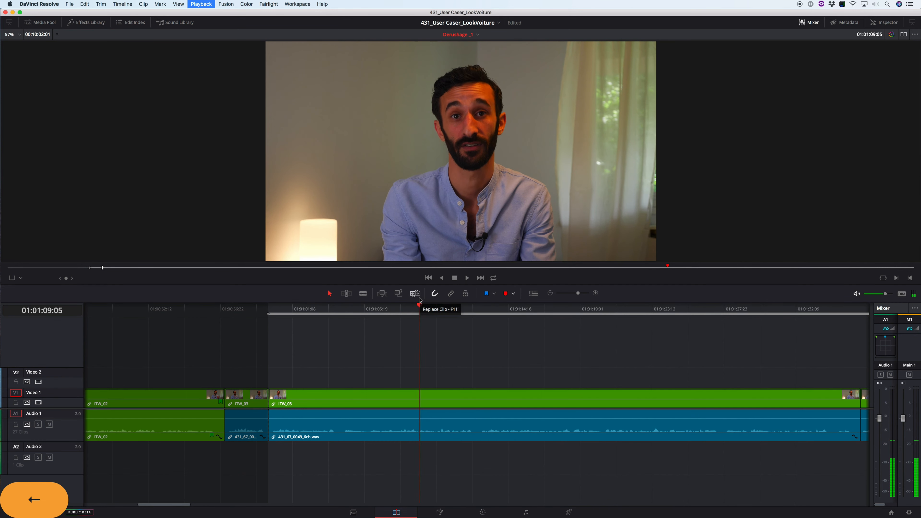
pyautogui.press('Left')
pyautogui.press('Left')
pyautogui.press('Right')
pyautogui.press('Right')
pyautogui.press('Right')
pyautogui.press('Left')
pyautogui.press('o')
pyautogui.press('BackSpace')
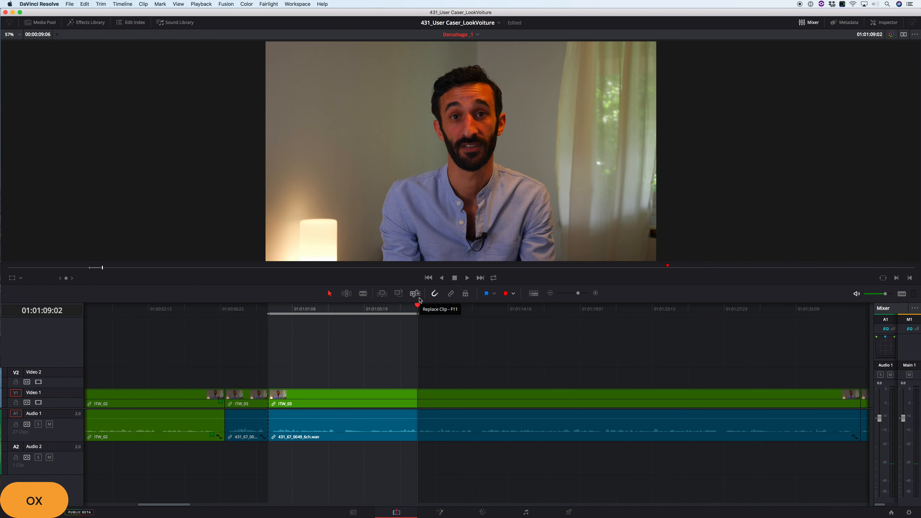
# Play on through the second ITW_03 clip, recheck it from 01:01:11:08 and set the In point at 01:01:18:10.
pyautogui.press('j')
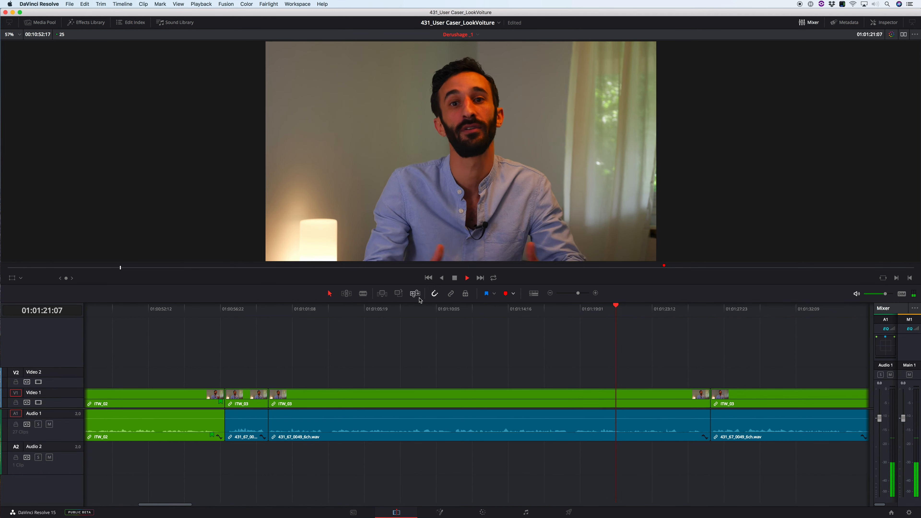
pyautogui.press('k')
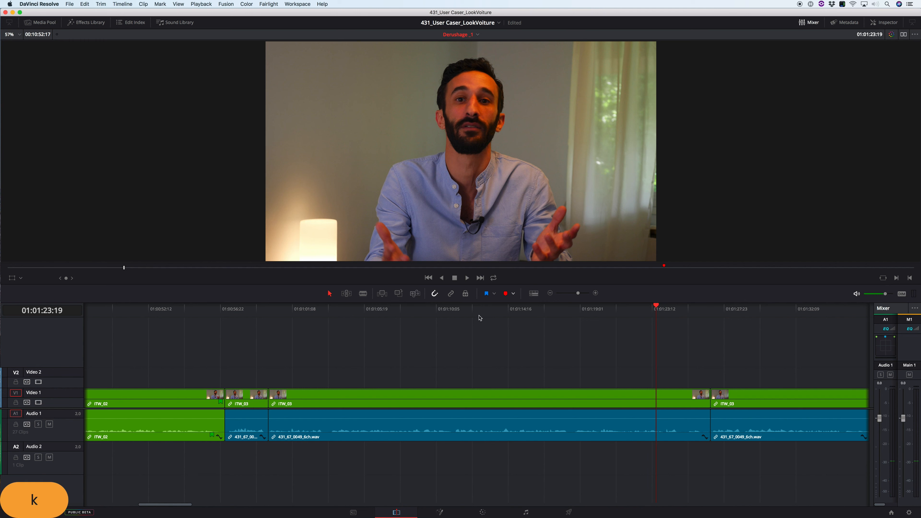
pyautogui.moveTo(467, 318); pyautogui.dragTo(454, 319)
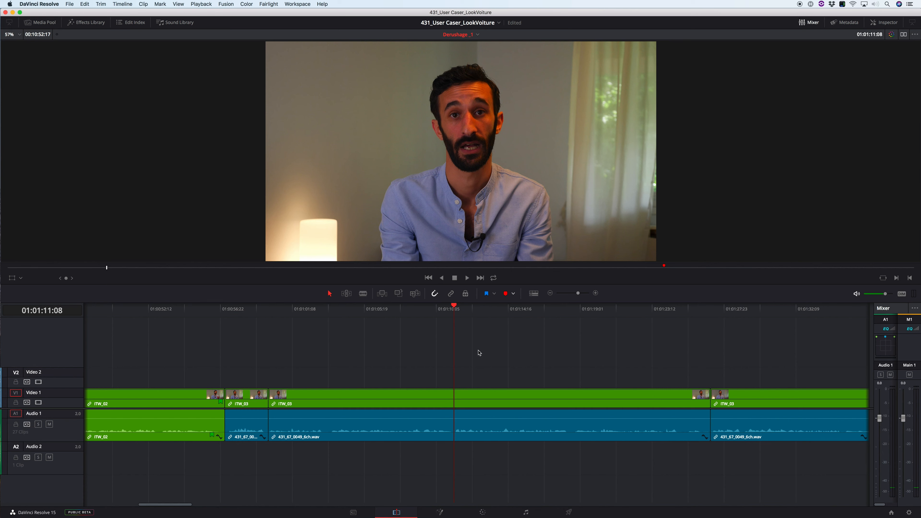
pyautogui.press('i')
pyautogui.press('l')
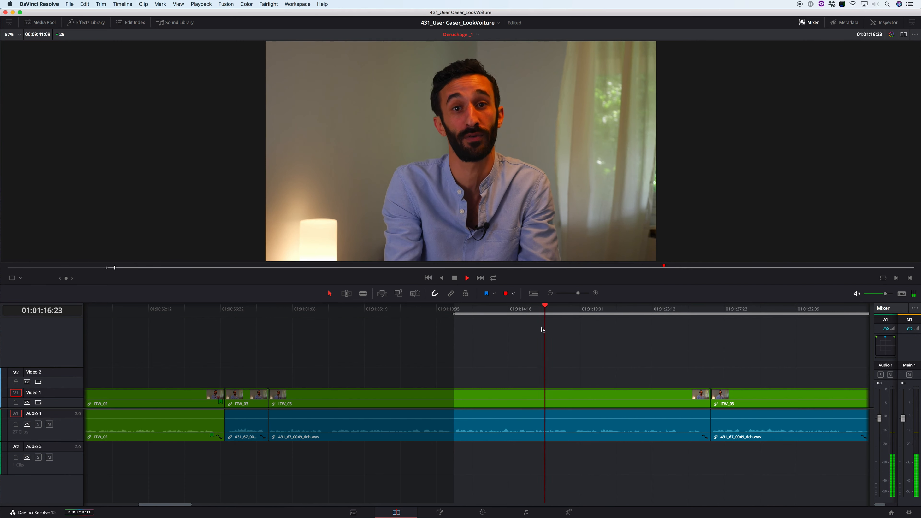
pyautogui.press('k')
pyautogui.press('i')
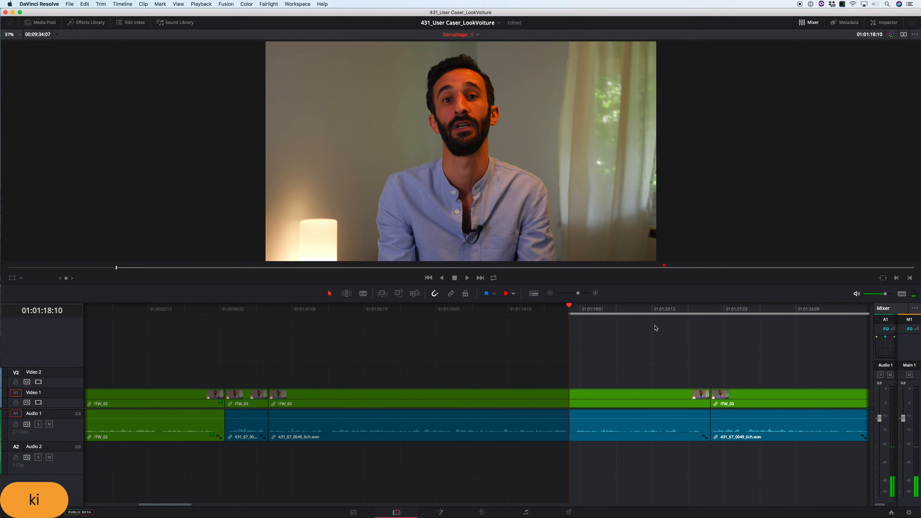
# Spot-check the rest of the clip, set the Out point at 01:01:27:04 and ripple-delete the marked range.
pyautogui.click(621, 315)
pyautogui.press('l')
pyautogui.press('k')
pyautogui.click(698, 315)
pyautogui.press('l')
pyautogui.press('k')
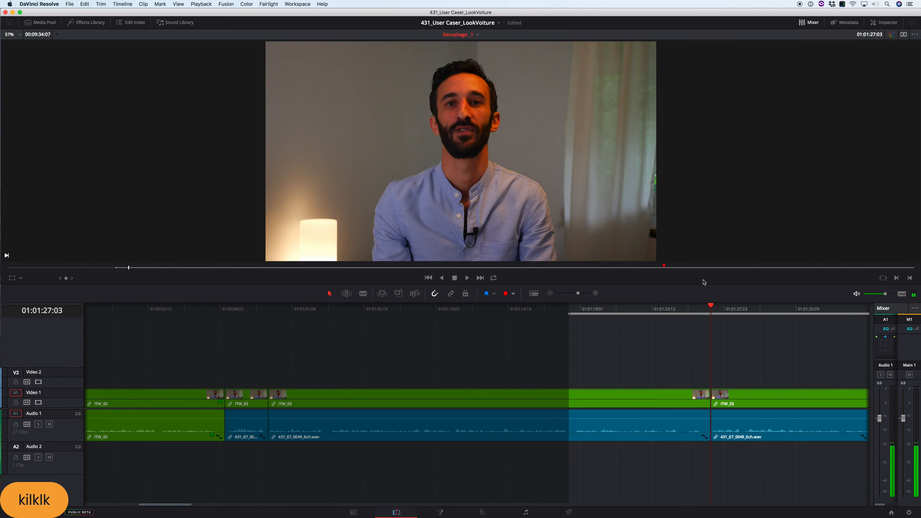
pyautogui.press('Up')
pyautogui.press('Right')
pyautogui.press('o')
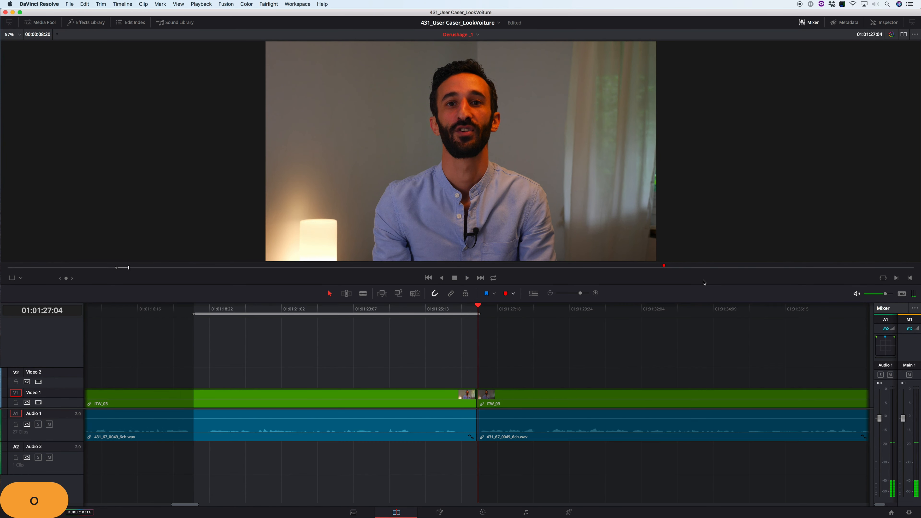
pyautogui.press('BackSpace')
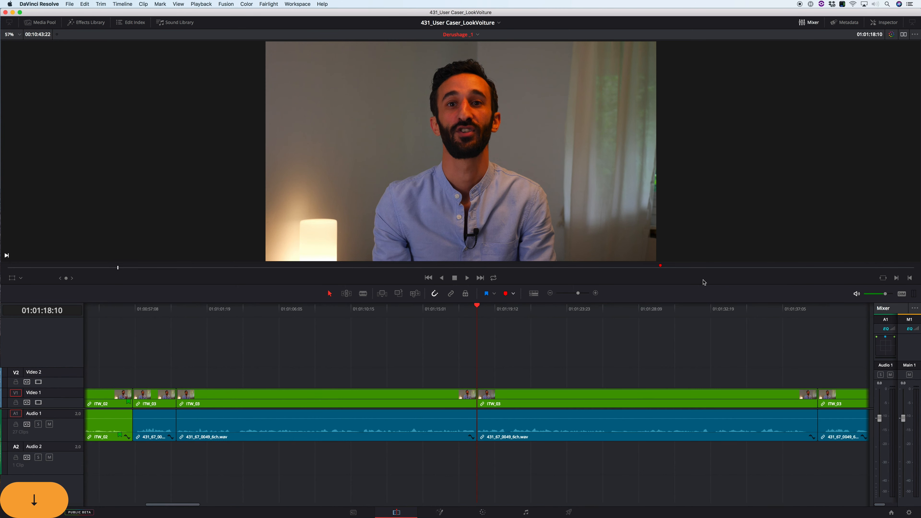
# Mark an In/Out range from the start of the first ITW_03 clip to the cut at 01:01:18:10.
pyautogui.press('Down')
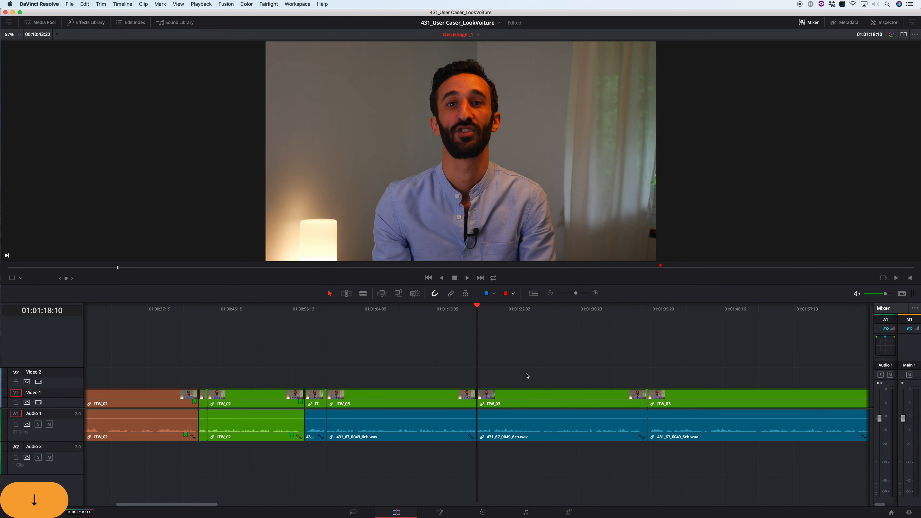
pyautogui.click(305, 309)
pyautogui.press('i')
pyautogui.moveTo(403, 309); pyautogui.dragTo(477, 308)
pyautogui.press('o')
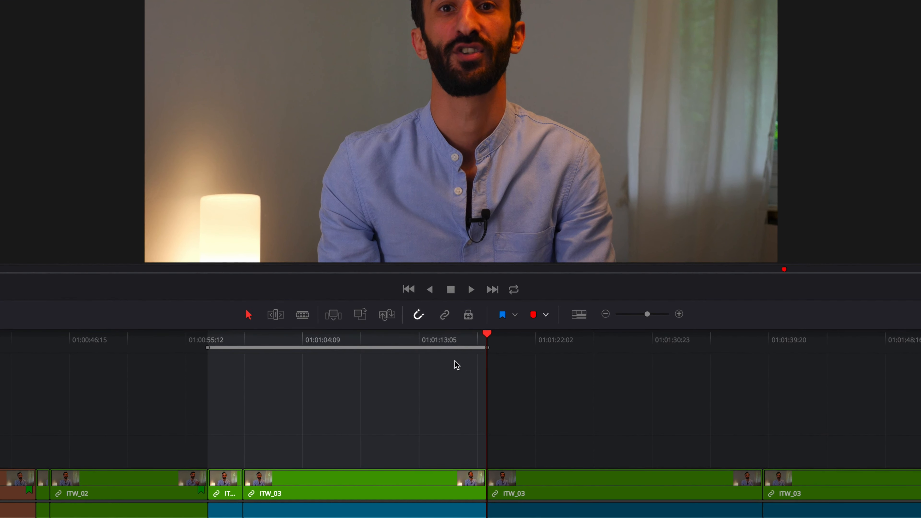
# Convert the In/Out range ending at 01:01:18:10 into a duration marker on the timeline.
pyautogui.rightClick(451, 351)
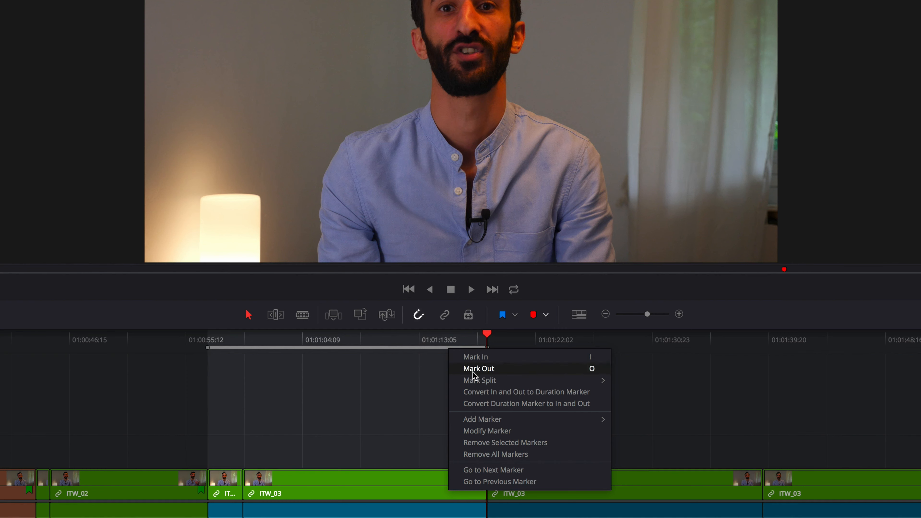
pyautogui.click(509, 393)
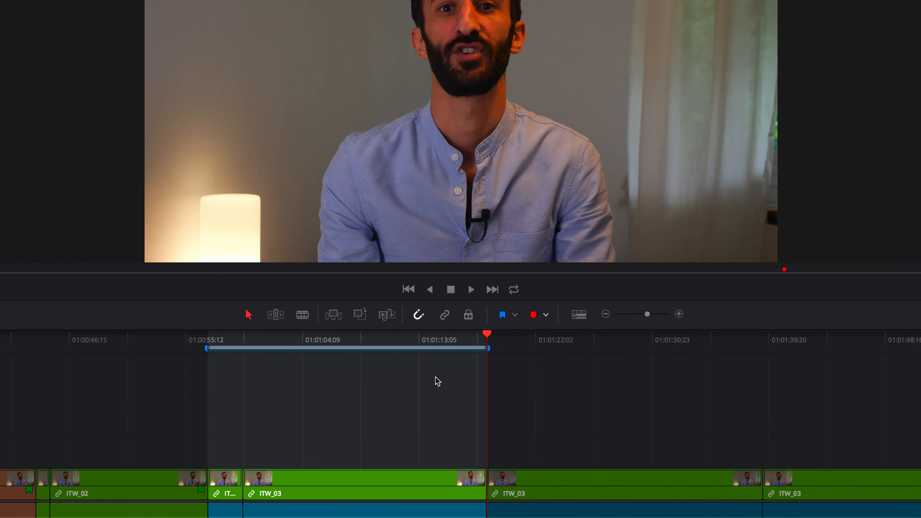
pyautogui.click(509, 400)
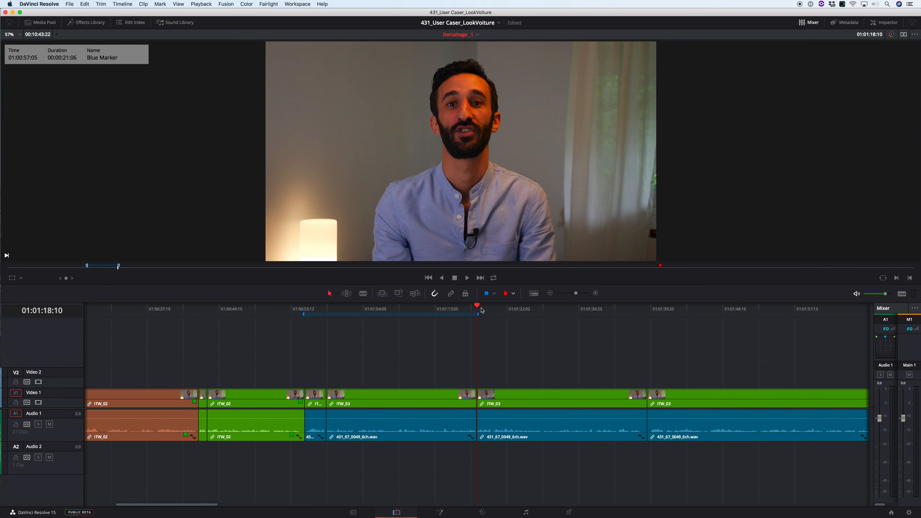
pyautogui.press('q')
pyautogui.press('q')
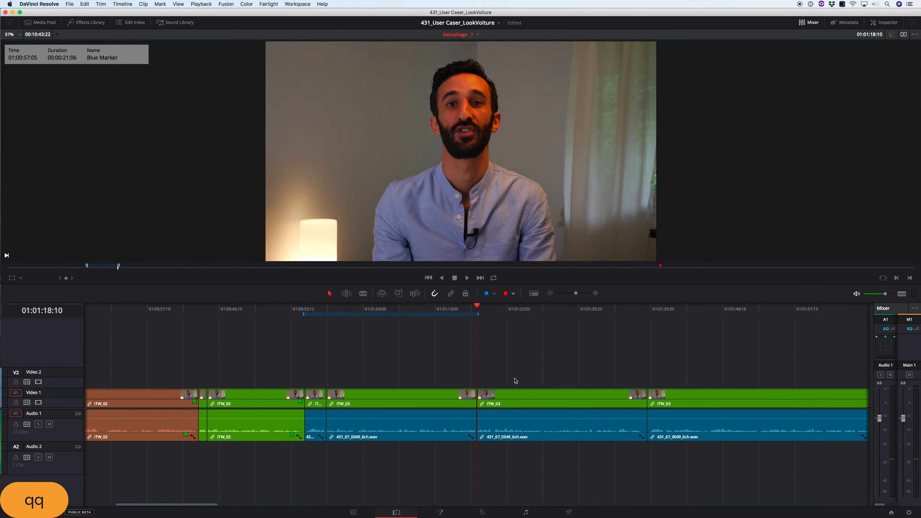
# Review the ITW_03 clip starting at 01:01:18:10 and ripple-delete its tail from 01:01:38:18 to the next cut.
pyautogui.press('space')
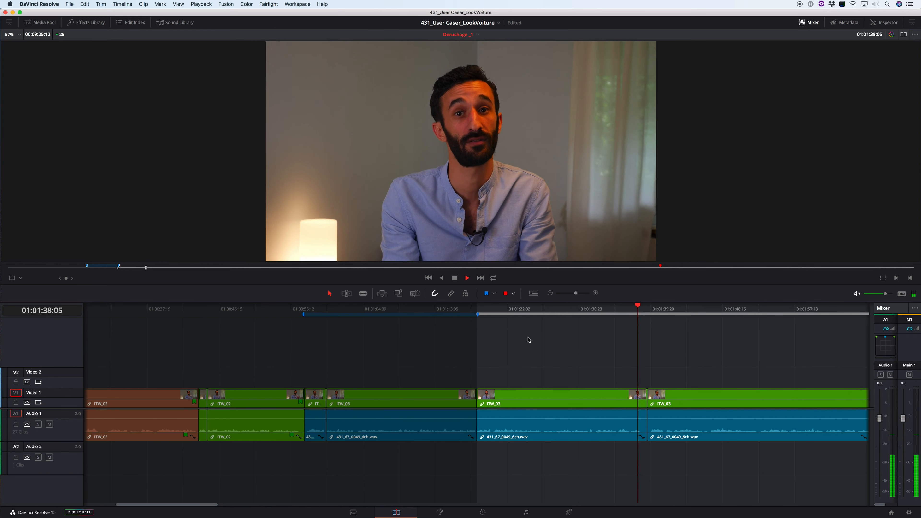
pyautogui.press('k')
pyautogui.press('k')
pyautogui.press('l')
pyautogui.press('k')
pyautogui.press('Right')
pyautogui.press('Right')
pyautogui.press('Left')
pyautogui.press('o')
pyautogui.press('x')
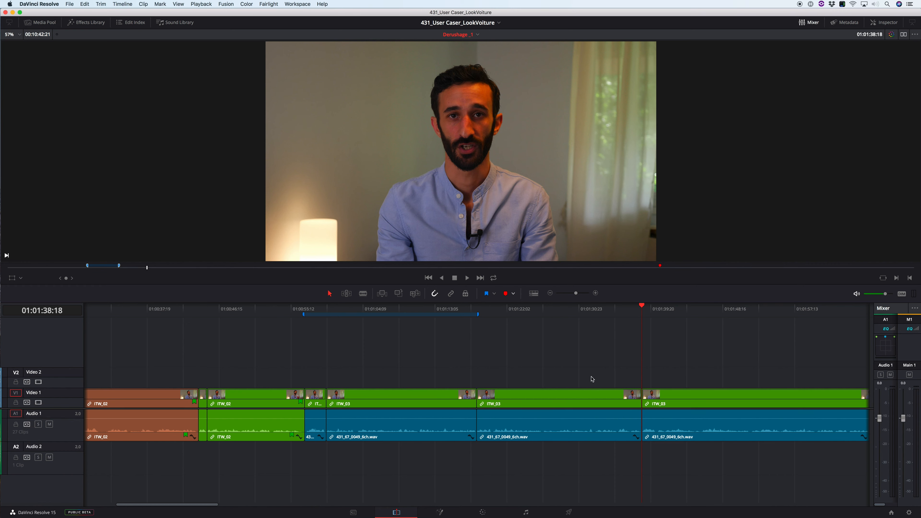
# Mark the opening of the next ITW_03 clip from 01:01:38:18 to 01:01:46:02 and ripple-delete it.
pyautogui.press('space')
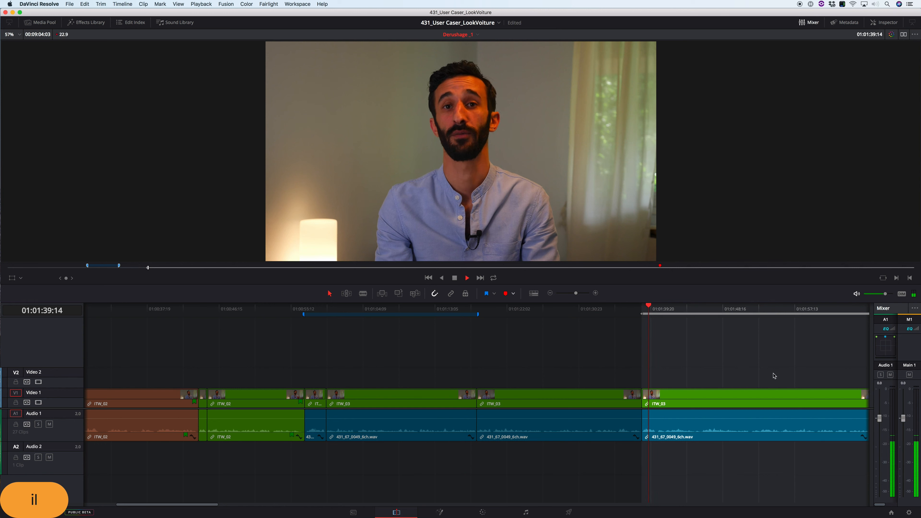
pyautogui.press('k')
pyautogui.press('l')
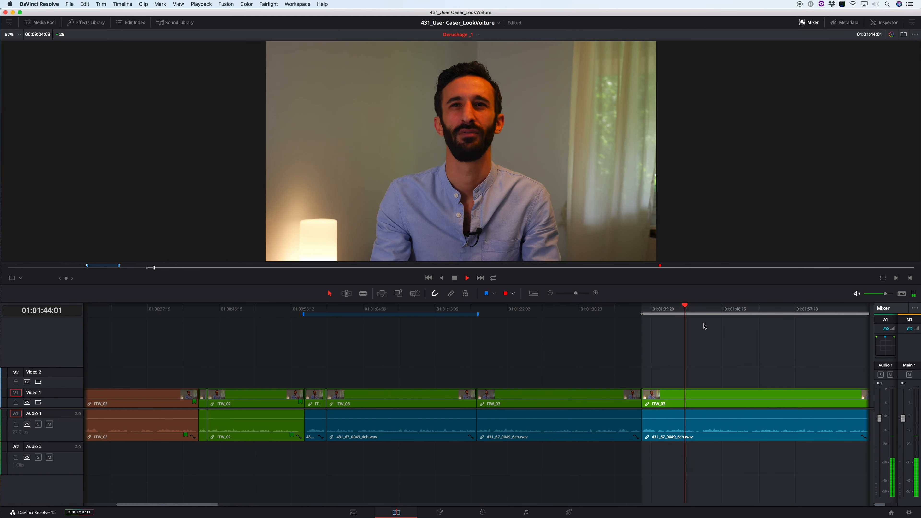
pyautogui.press('k')
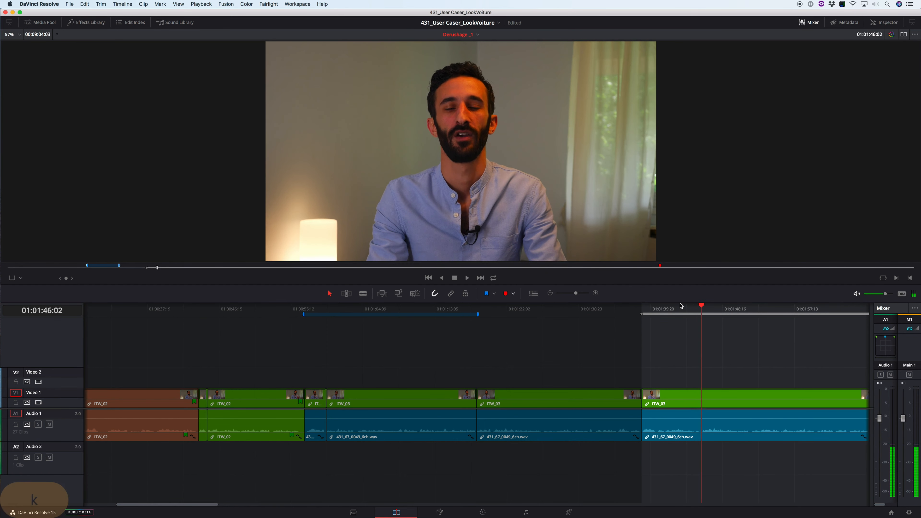
pyautogui.press('o')
# Review the remainder of the ITW_03 clip from 01:01:38:18, mark the whole clip and ripple-delete it.
pyautogui.press('i')
pyautogui.press('k')
pyautogui.press('l')
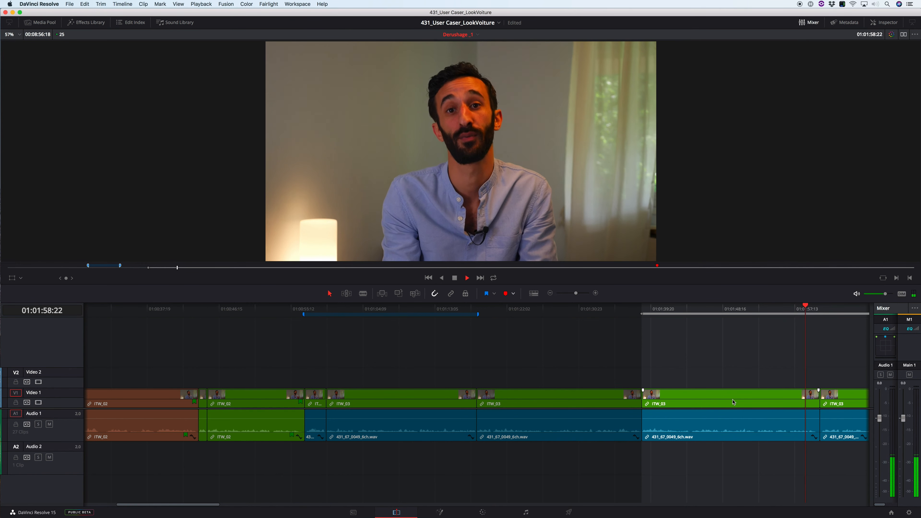
pyautogui.press('k')
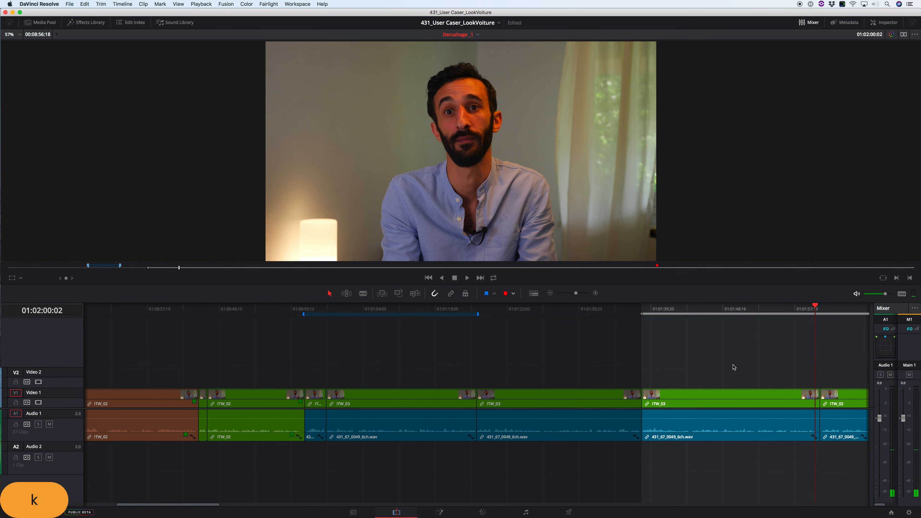
pyautogui.press('t')
pyautogui.press('x')
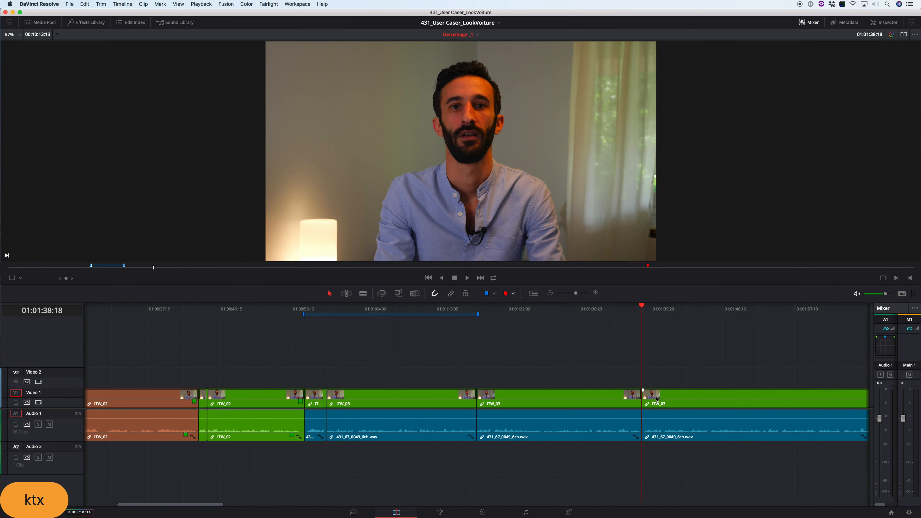
# Set the In point at 01:01:38:18 and review the following ITW_03 clip's opening up to 01:01:44:19, replaying its beginning.
pyautogui.press('Down')
pyautogui.press('Up')
pyautogui.press('l')
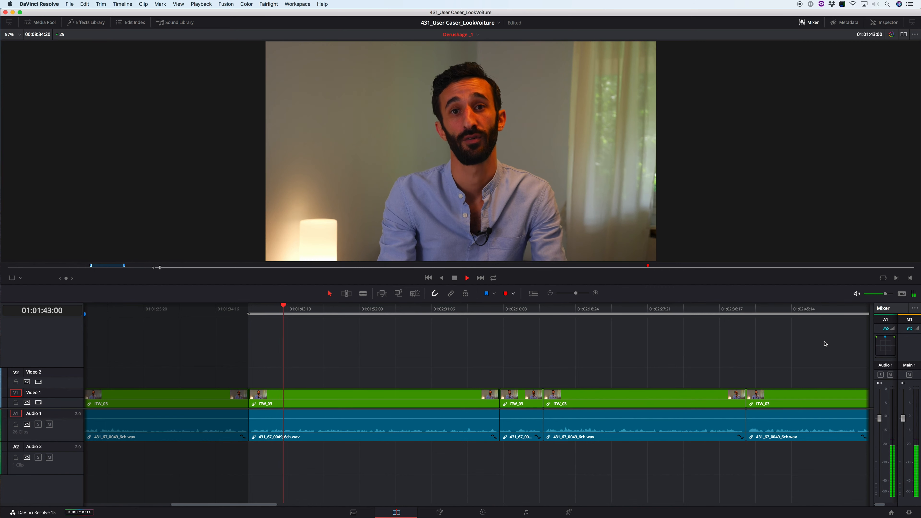
pyautogui.press('k')
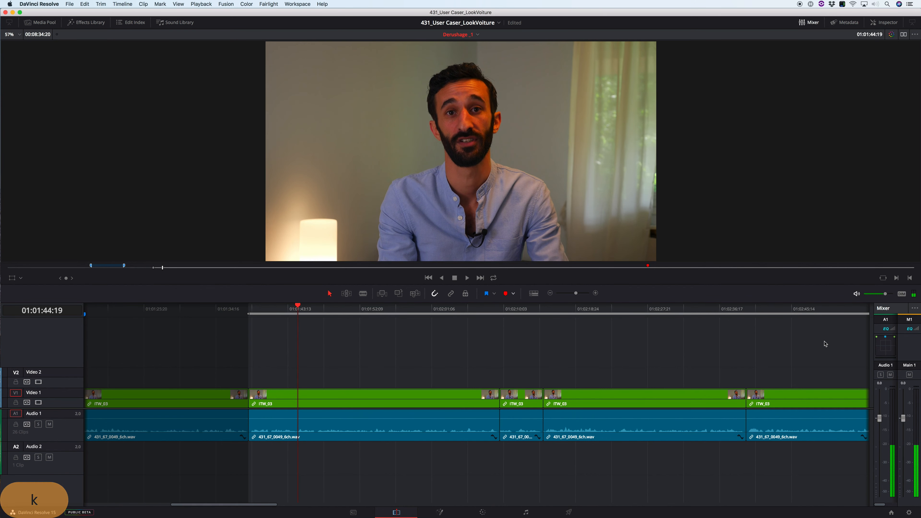
pyautogui.click(262, 308)
pyautogui.press('l')
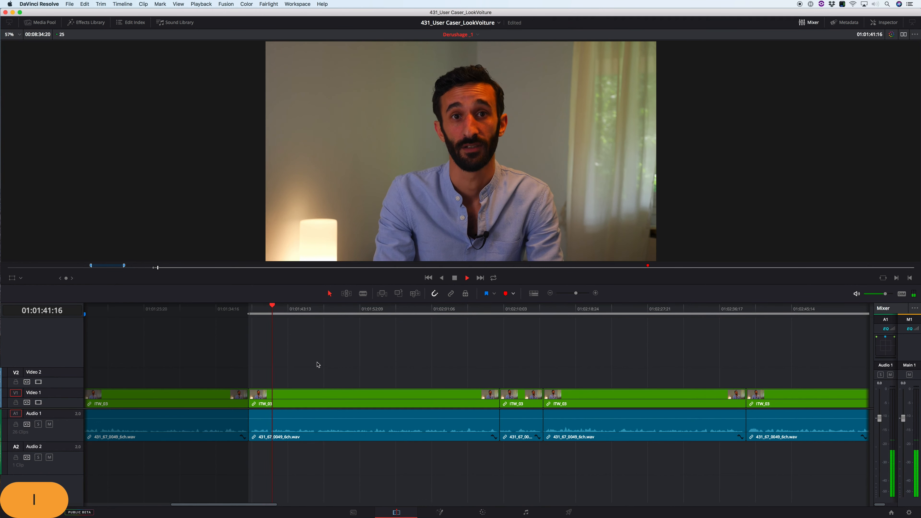
pyautogui.press('k')
# Try a 30 dB volume boost on the audio of the ITW_03 clip starting at 01:01:38:18, and lower it again after listening.
pyautogui.moveTo(300, 419); pyautogui.dragTo(302, 405)
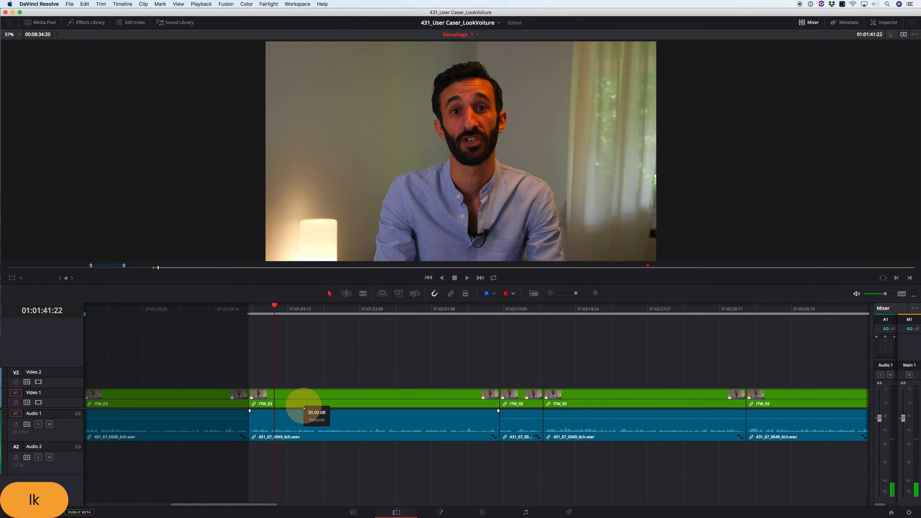
pyautogui.click(256, 308)
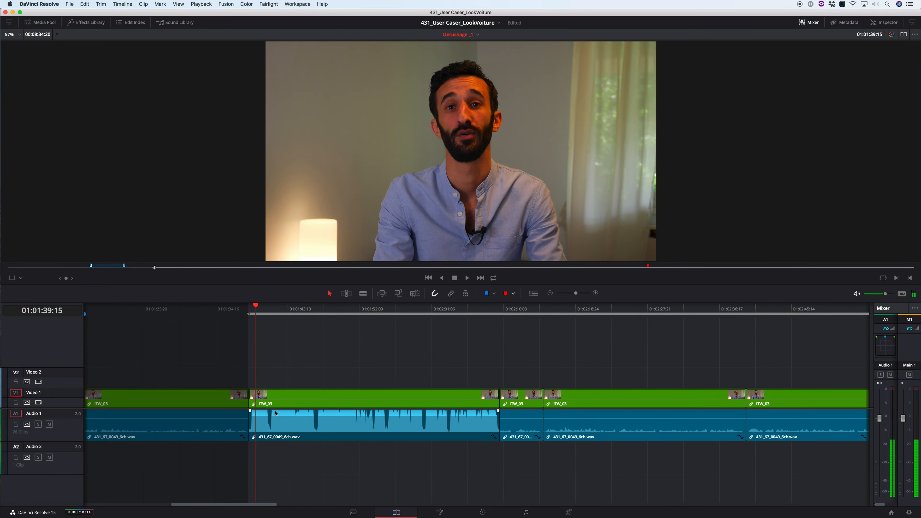
pyautogui.moveTo(276, 407); pyautogui.dragTo(289, 433)
pyautogui.press('l')
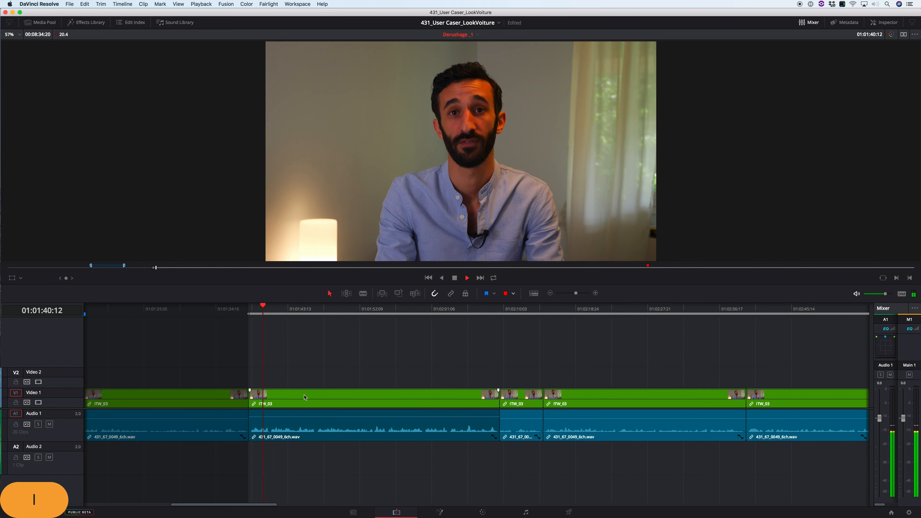
pyautogui.press('k')
pyautogui.press('k')
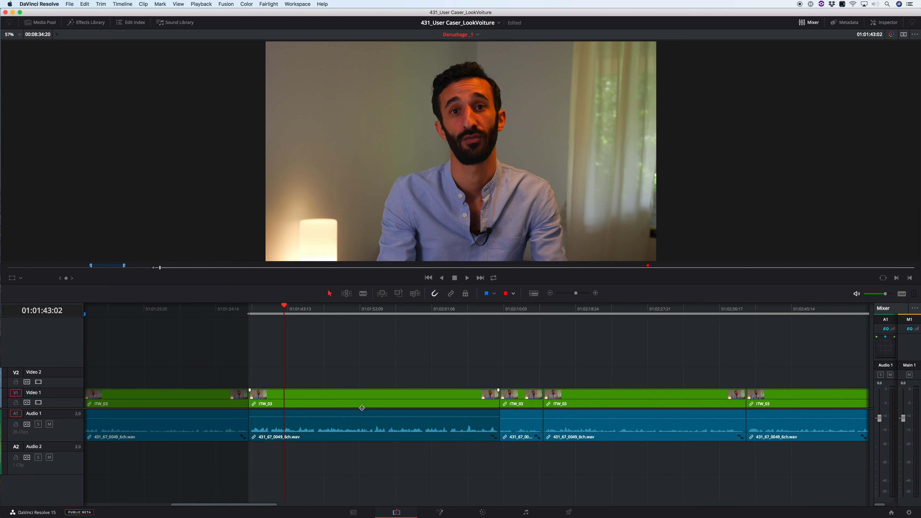
pyautogui.click(317, 418)
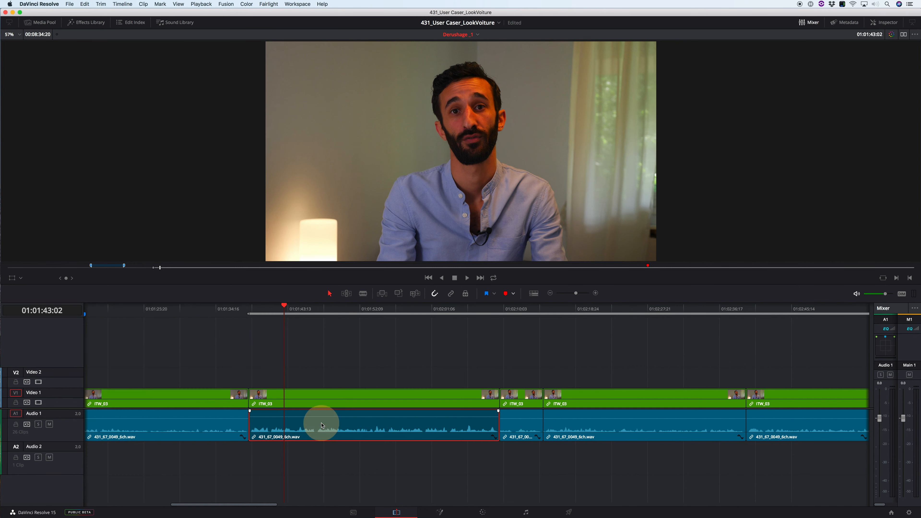
pyautogui.moveTo(332, 415); pyautogui.dragTo(331, 421)
pyautogui.click(369, 466)
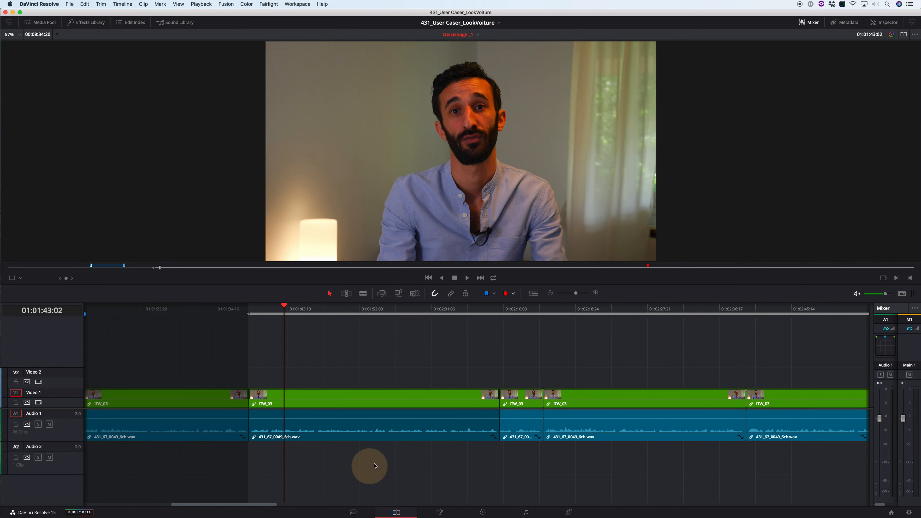
# Play on past 01:01:46:16, set the Out point there and ripple-delete the range from 01:01:38:18.
pyautogui.press('l')
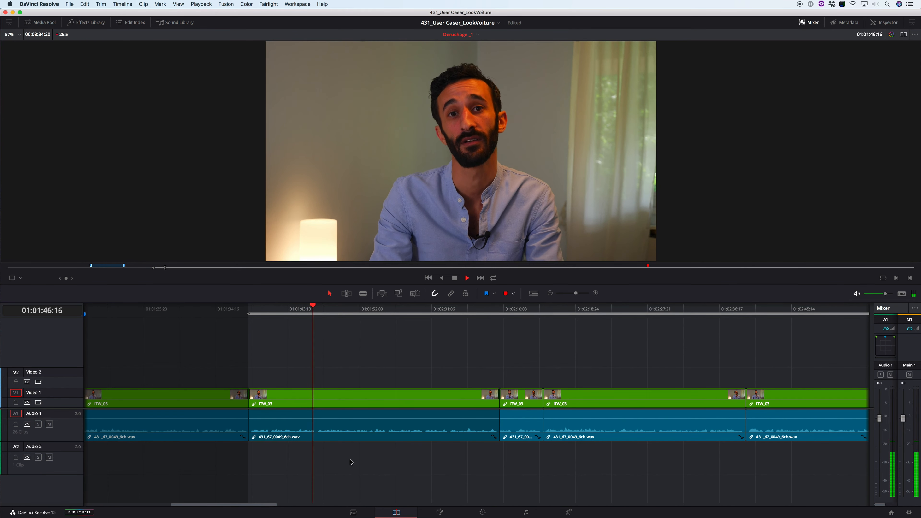
pyautogui.press('k')
pyautogui.press('o')
pyautogui.press('x')
# Review the rest of this ITW_03 clip up to 01:01:57:19, mark the whole clip and ripple-delete it.
pyautogui.press('l')
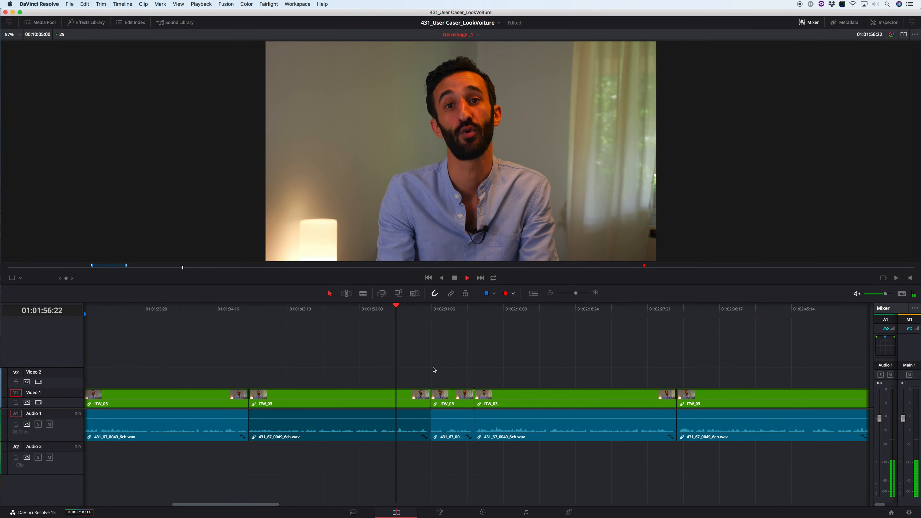
pyautogui.press('k')
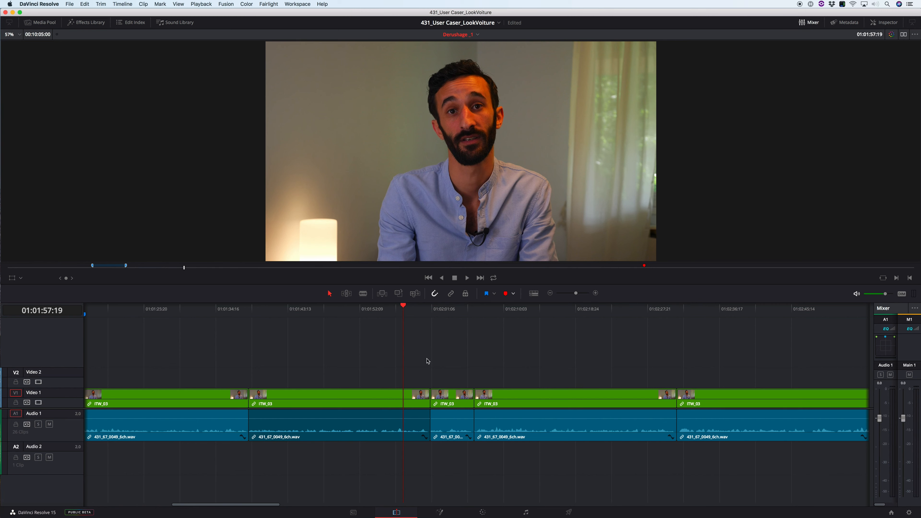
pyautogui.press('t')
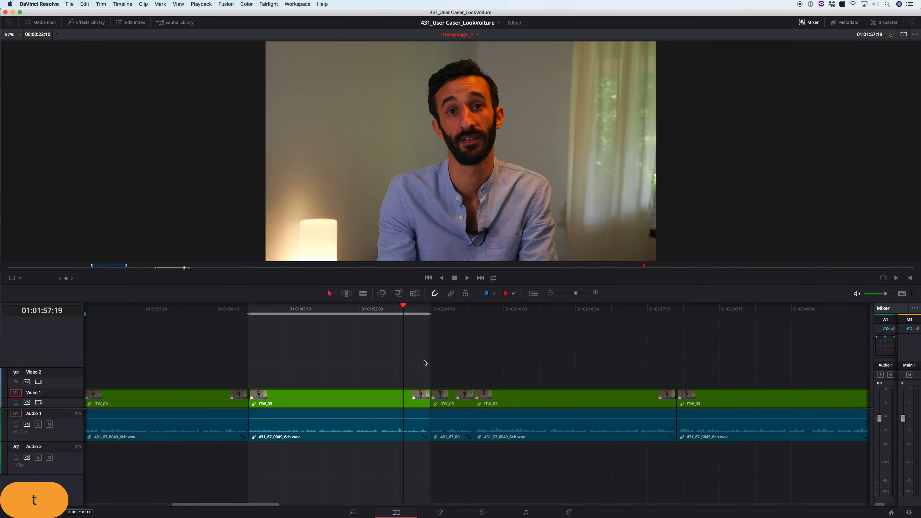
pyautogui.press('x')
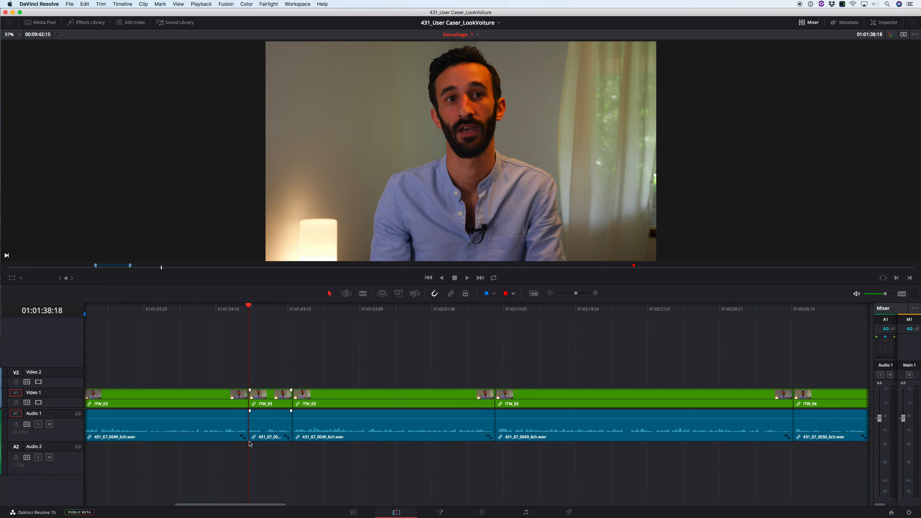
# Check the start of the short ITW_03 clip at 01:01:38:18 and ripple-delete the entire clip.
pyautogui.press('l')
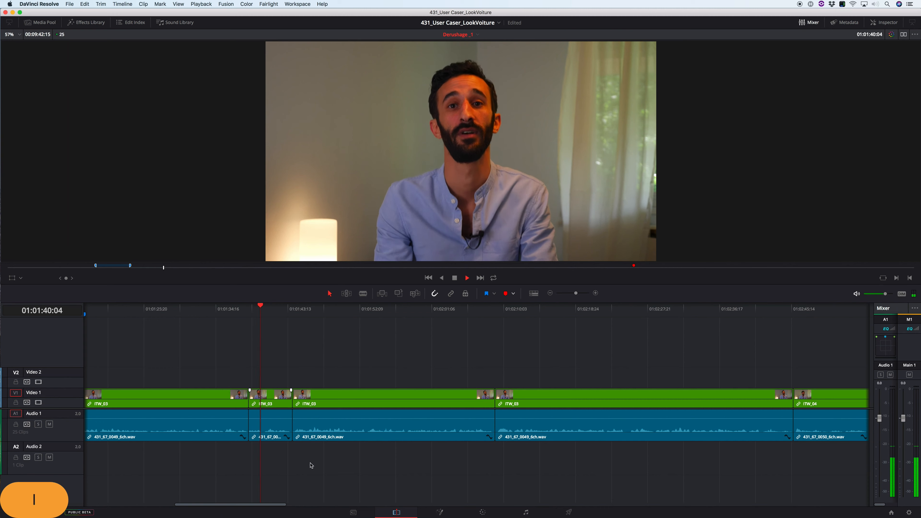
pyautogui.press('k')
pyautogui.press('t')
pyautogui.press('x')
pyautogui.press('BackSpace')
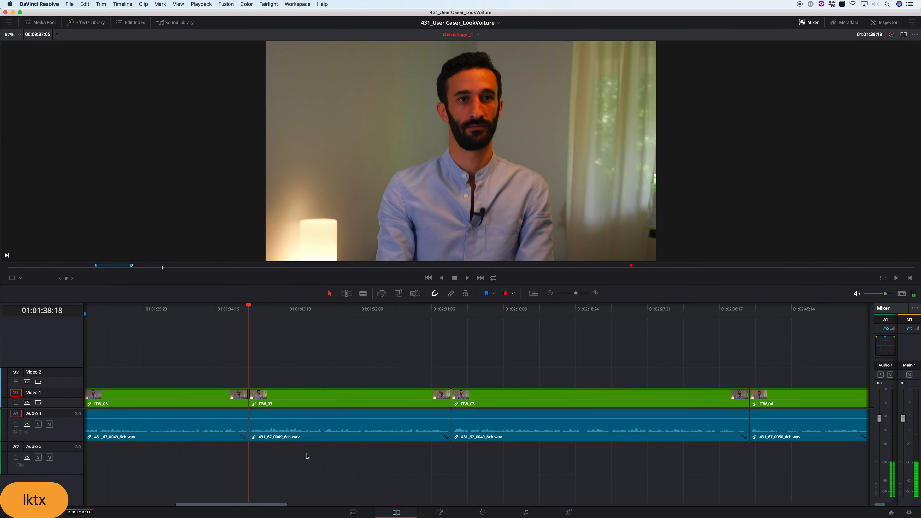
# Set the In point at 01:01:38:18 and review the ITW_03 clip to 01:02:03:13, replaying the passage around 01:01:53.
pyautogui.press('i')
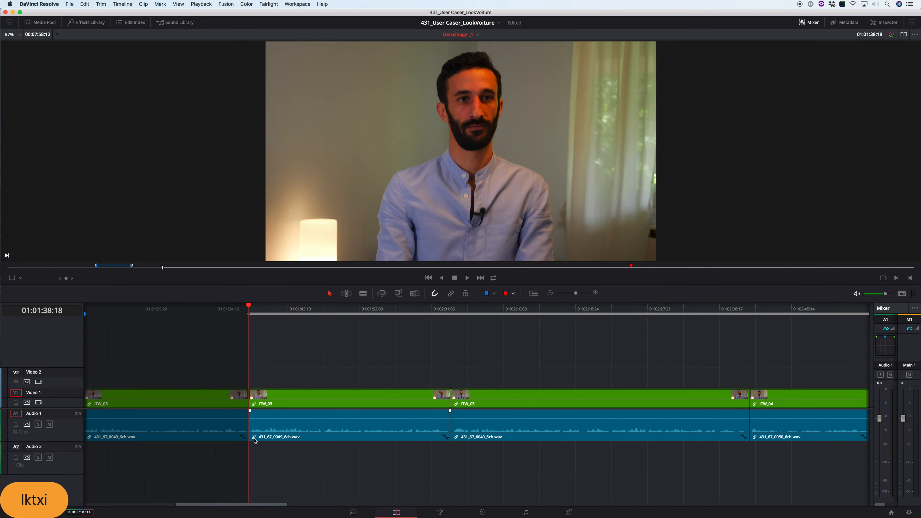
pyautogui.press('l')
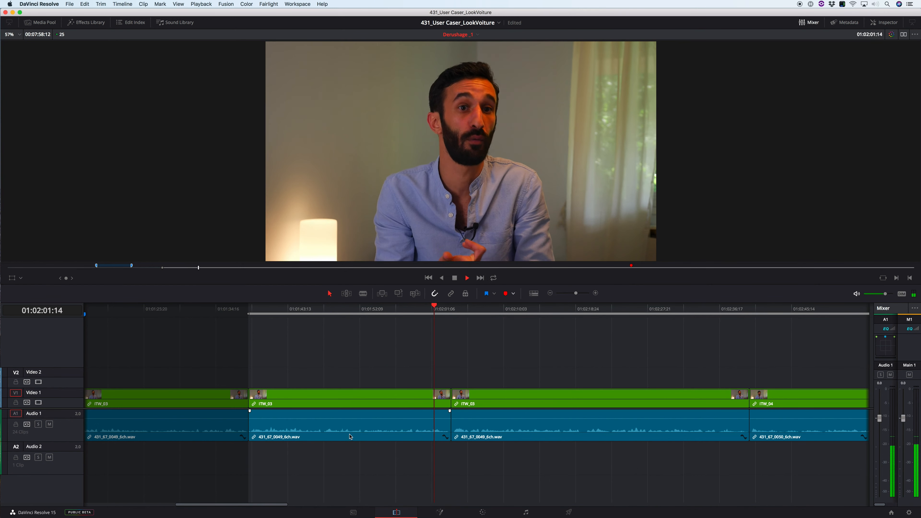
pyautogui.press('k')
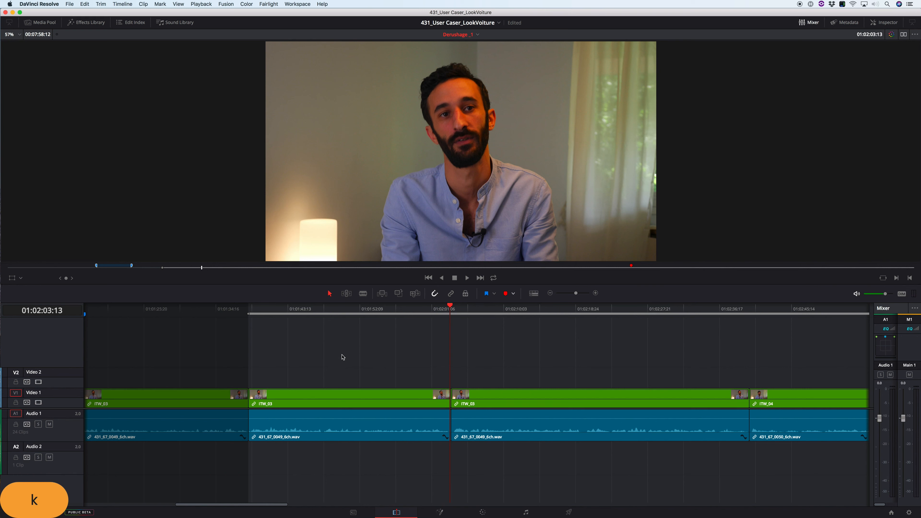
pyautogui.click(370, 312)
pyautogui.press('l')
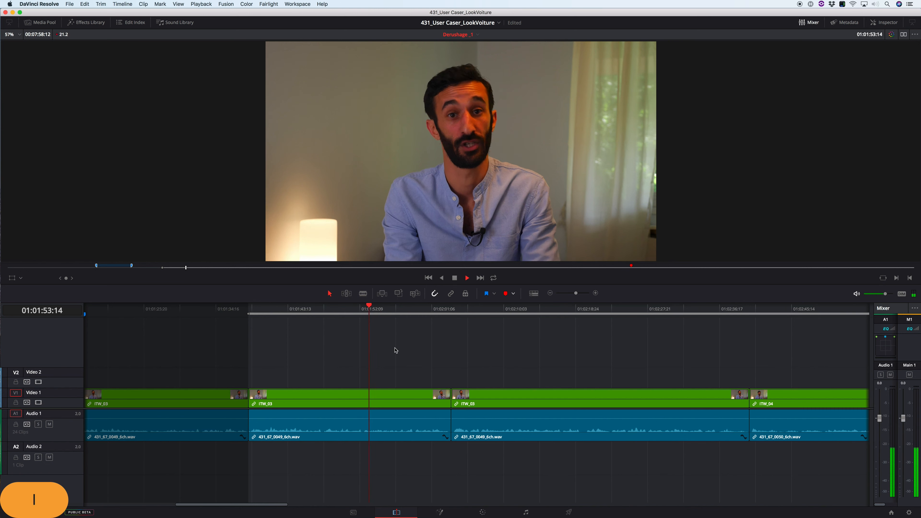
pyautogui.press('k')
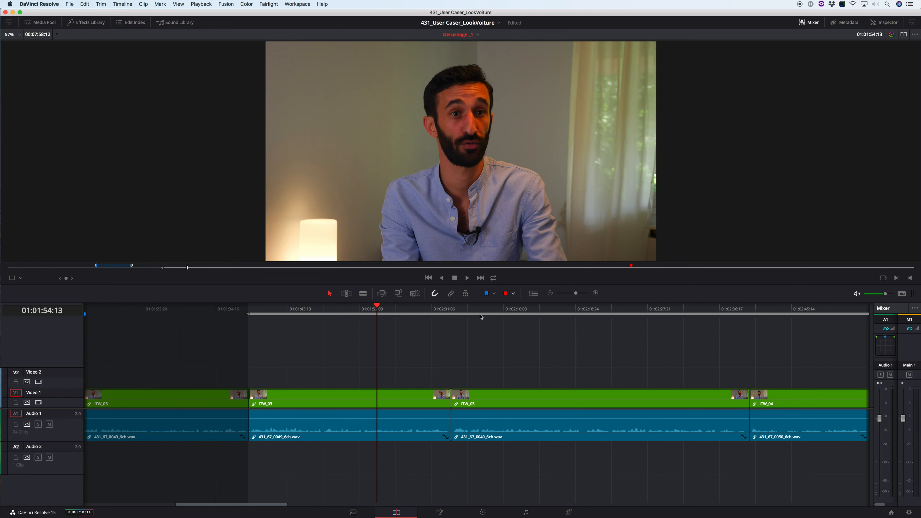
# Review the end of the ITW_03 clip from 01:02:02:11, moving frame by frame towards its cut with the next clip.
pyautogui.click(445, 309)
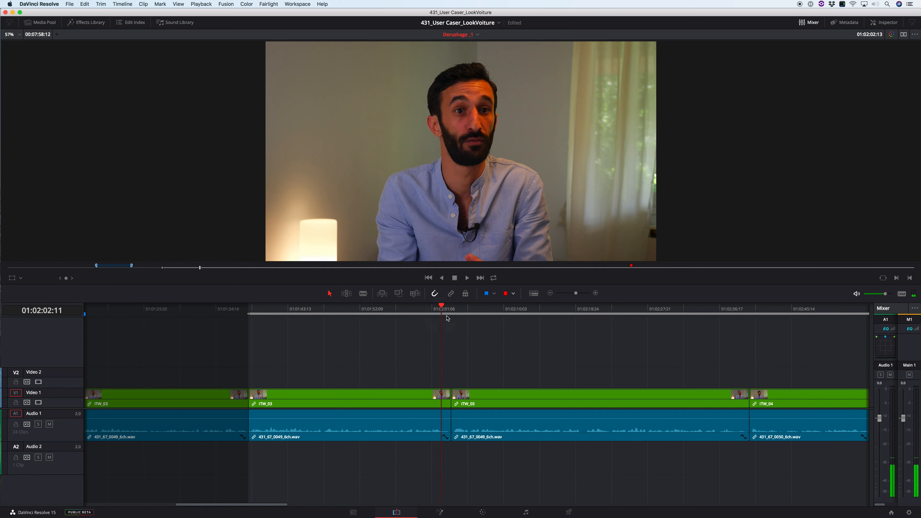
pyautogui.press('Up')
pyautogui.press('Right')
pyautogui.press('Right')
pyautogui.press('Right')
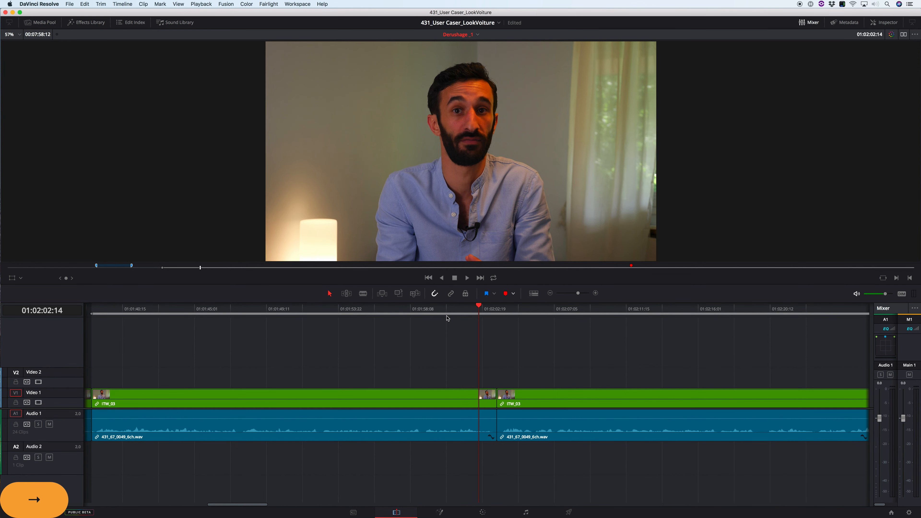
pyautogui.press('Down')
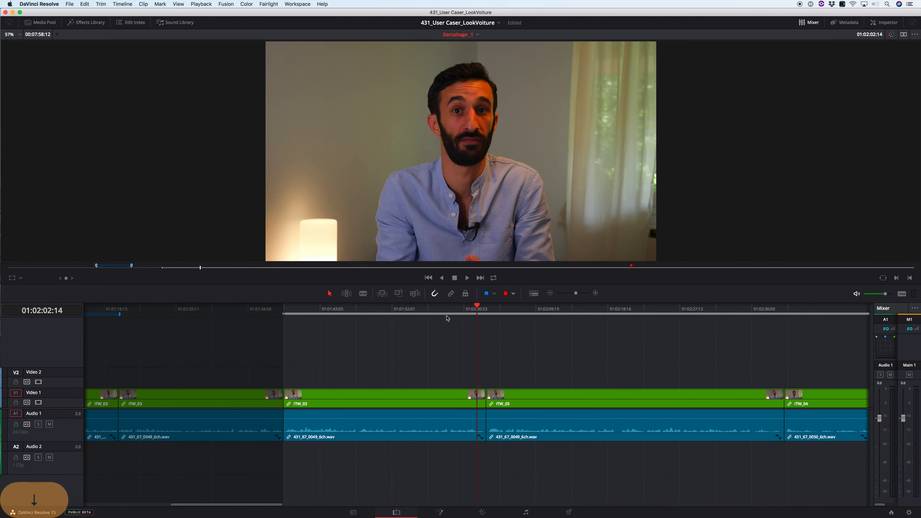
pyautogui.press('l')
pyautogui.press('k')
pyautogui.press('Left')
# Set the In point at 01:02:03:11, mark the last frames before the cut and ripple-delete them.
pyautogui.press('i')
pyautogui.press('l')
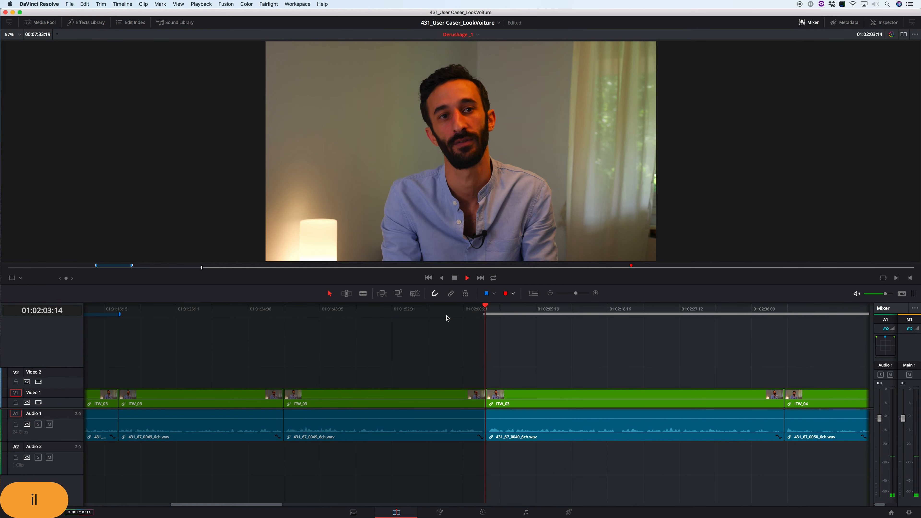
pyautogui.press('k')
pyautogui.press('Left')
pyautogui.press('o')
pyautogui.press('x')
# Set the In point at 01:02:03:11 and review the next ITW_03 clip to 01:02:26:13, replaying the part around 01:02:21.
pyautogui.press('i')
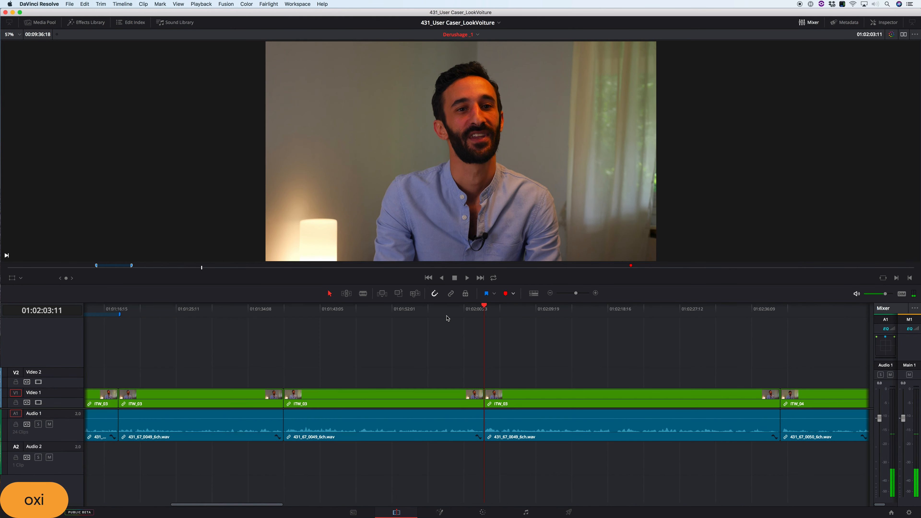
pyautogui.press('Up')
pyautogui.press('Down')
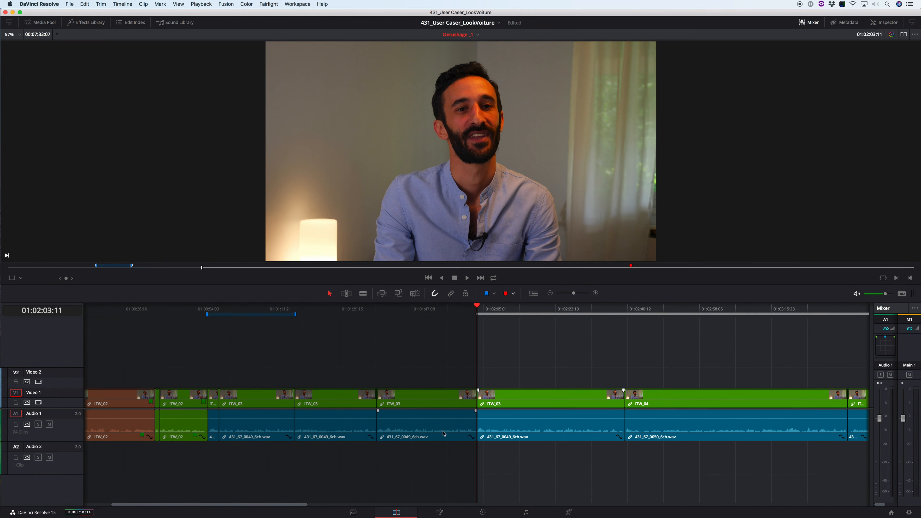
pyautogui.press('l')
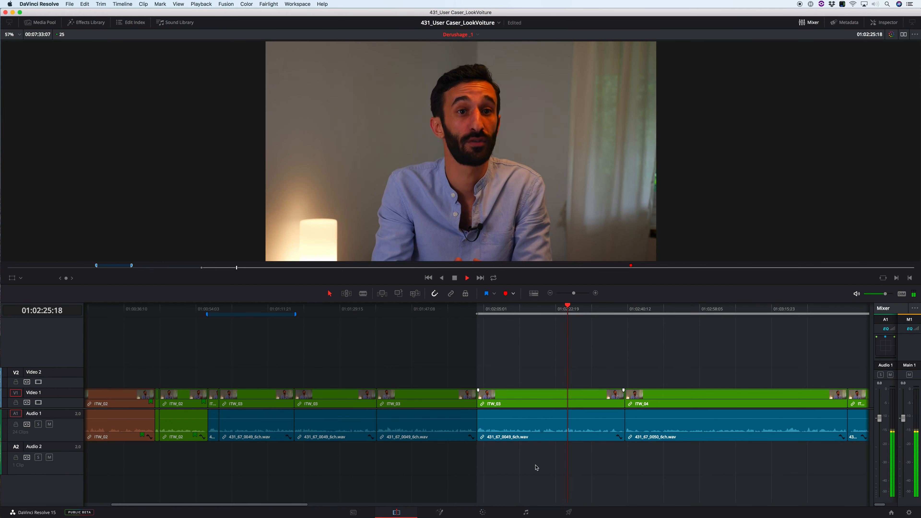
pyautogui.press('k')
pyautogui.click(548, 309)
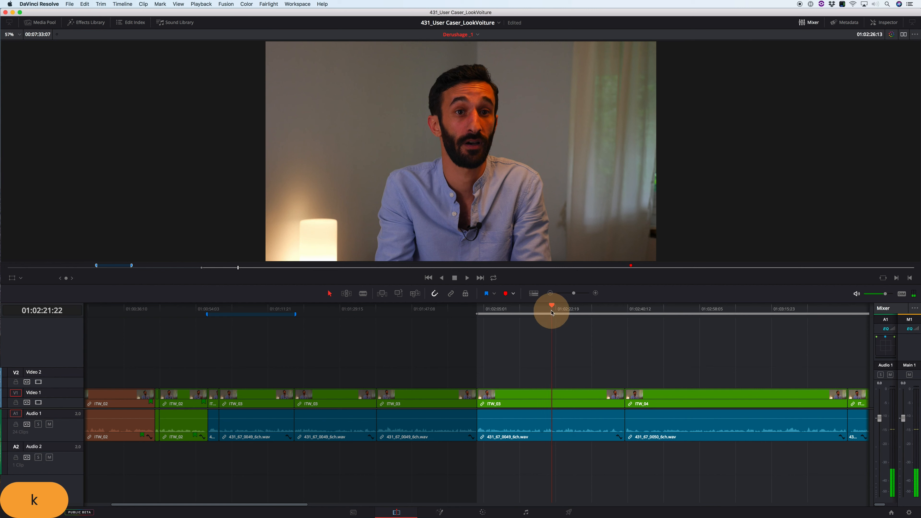
pyautogui.press('l')
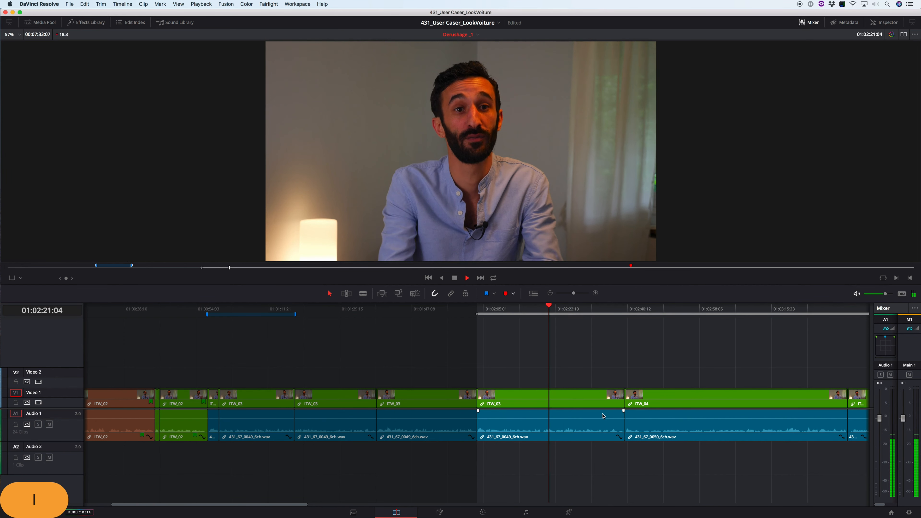
# Try the Out point at 01:02:22:17, move it back to about 01:02:19:14 and ripple-delete the range from 01:02:03:11.
pyautogui.press('k')
pyautogui.press('o')
pyautogui.press('l')
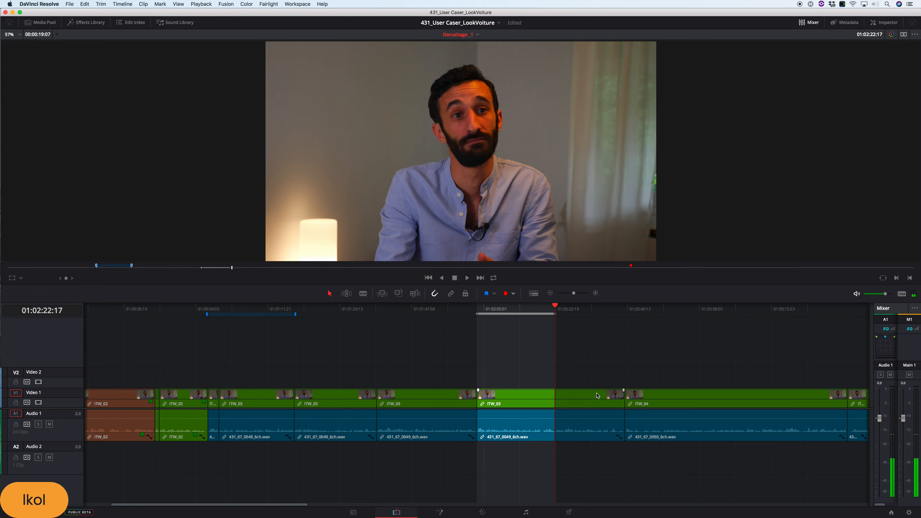
pyautogui.press('k')
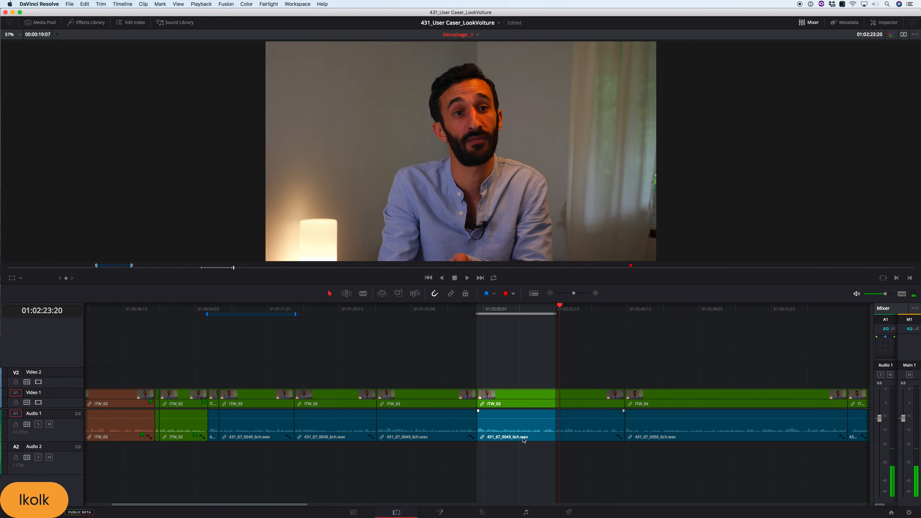
pyautogui.click(543, 317)
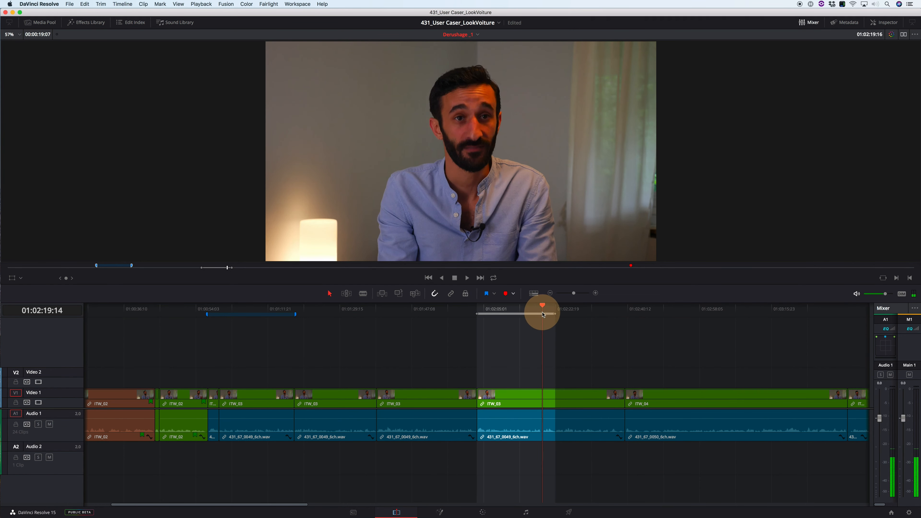
pyautogui.press('o')
# Play the shortened ITW_03 clip from 01:02:03:11, set an In point after 01:02:17:12 and play on to the clip's end.
pyautogui.press('l')
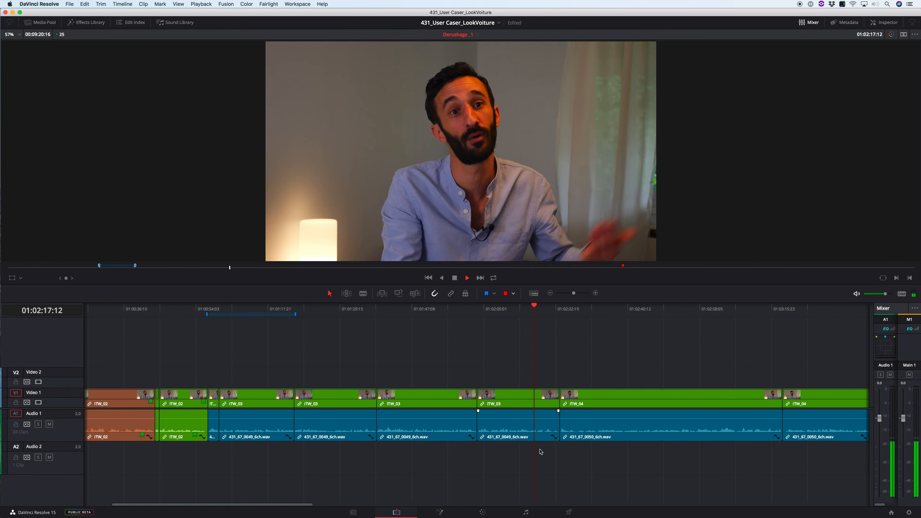
pyautogui.press('k')
pyautogui.press('i')
pyautogui.press('l')
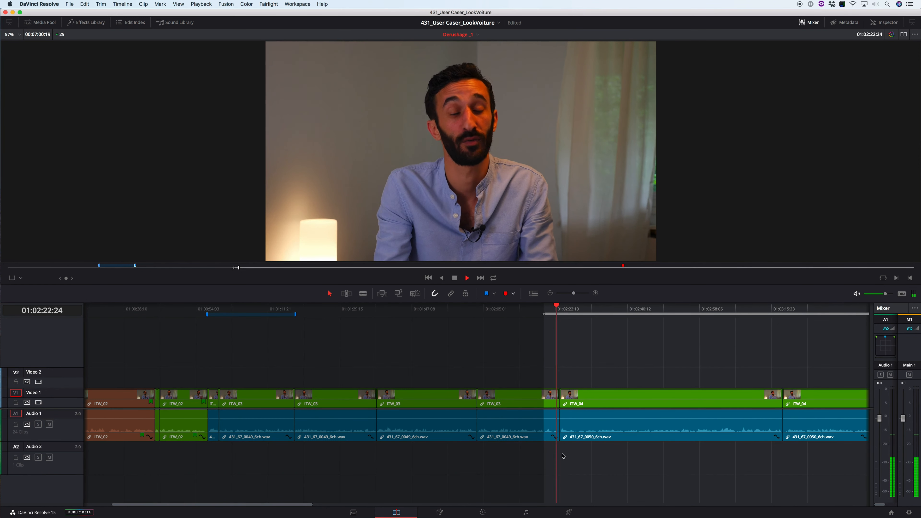
pyautogui.press('k')
# Set the In point at 01:02:23:18 and ripple-delete the leftover ITW_03 frames before the ITW_04 clip.
pyautogui.press('Up')
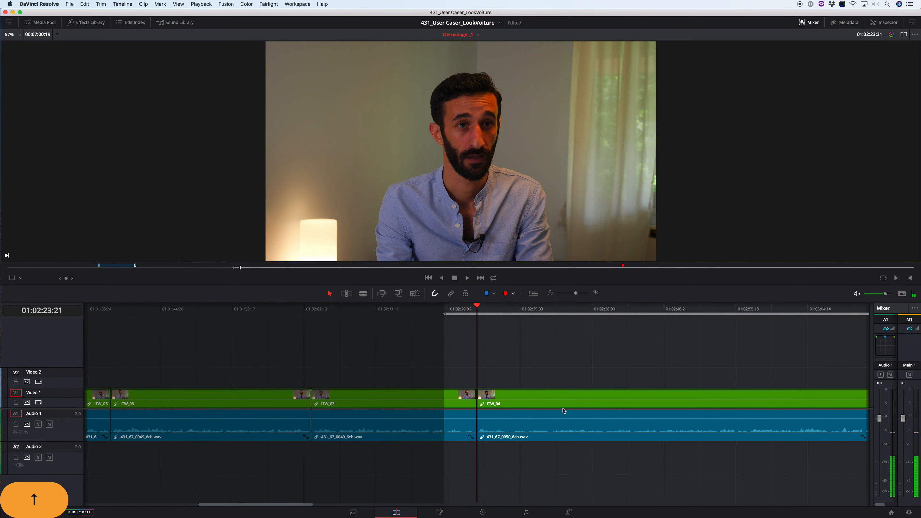
pyautogui.press('Left')
pyautogui.press('Left')
pyautogui.press('Down')
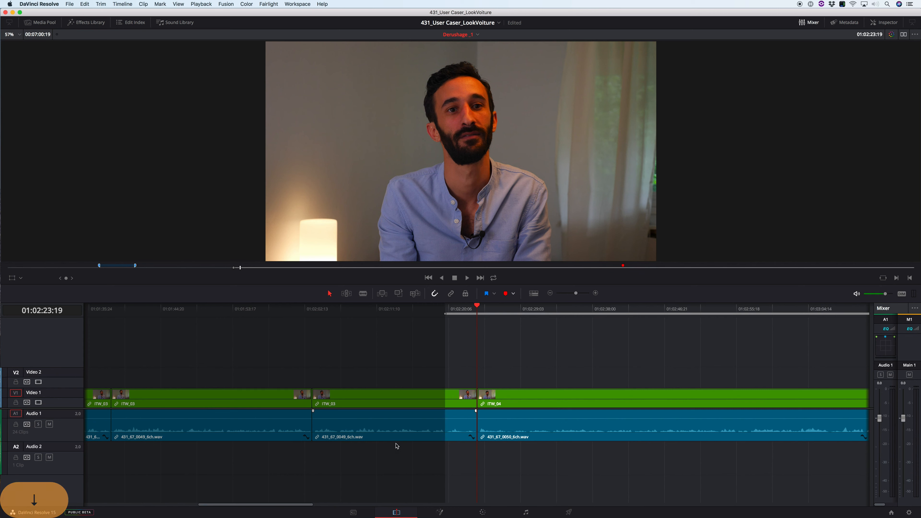
pyautogui.press('Up')
pyautogui.press('Left')
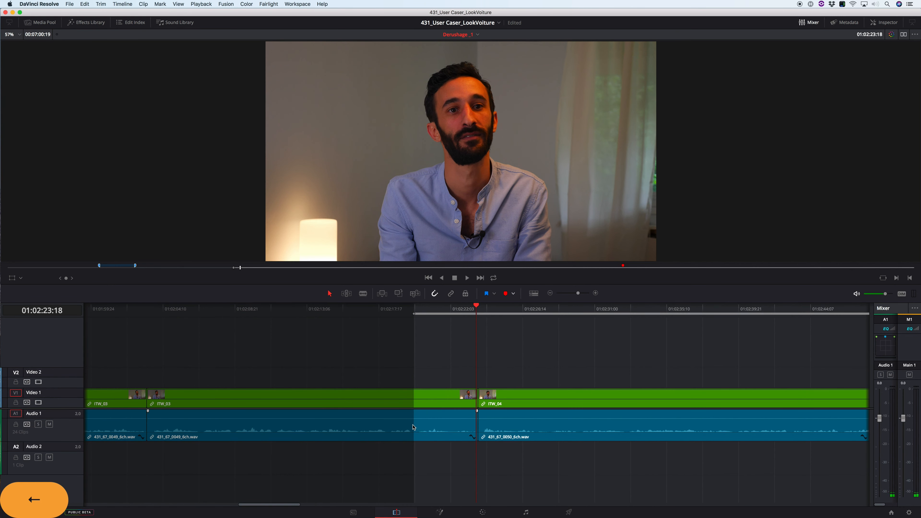
pyautogui.press('i')
pyautogui.press('l')
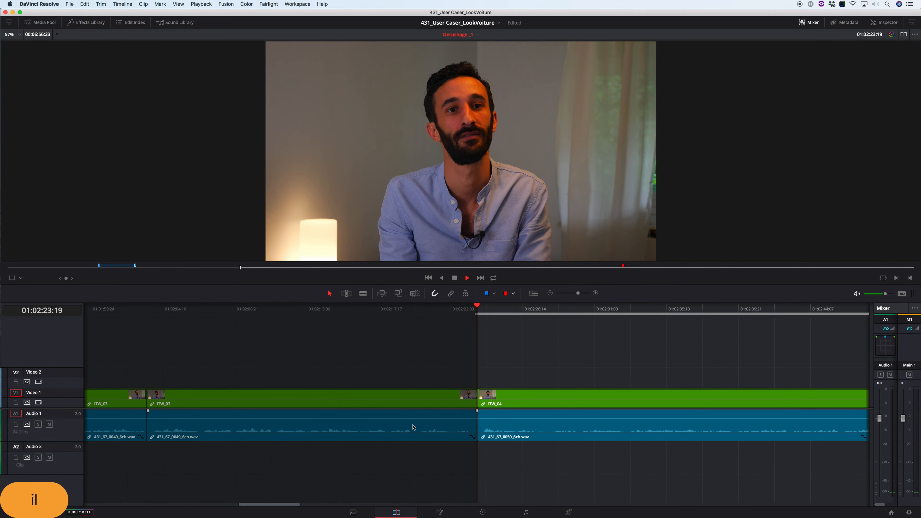
pyautogui.press('Left')
pyautogui.press('Left')
pyautogui.press('Left')
pyautogui.press('o')
pyautogui.press('BackSpace')
# Review the first ITW_04 clip from 01:02:23:18 to 01:03:10:18, pausing at 01:02:40:21.
pyautogui.press('Down')
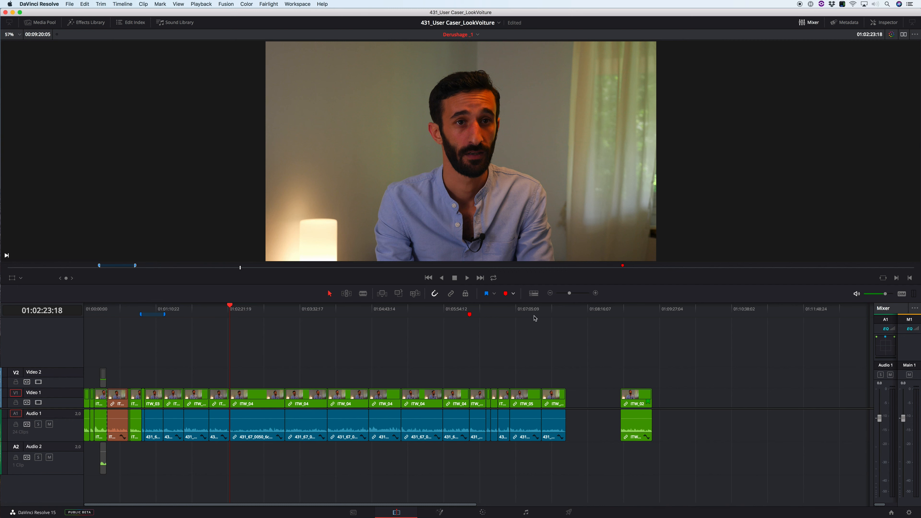
pyautogui.hotkey('shift', 'z')
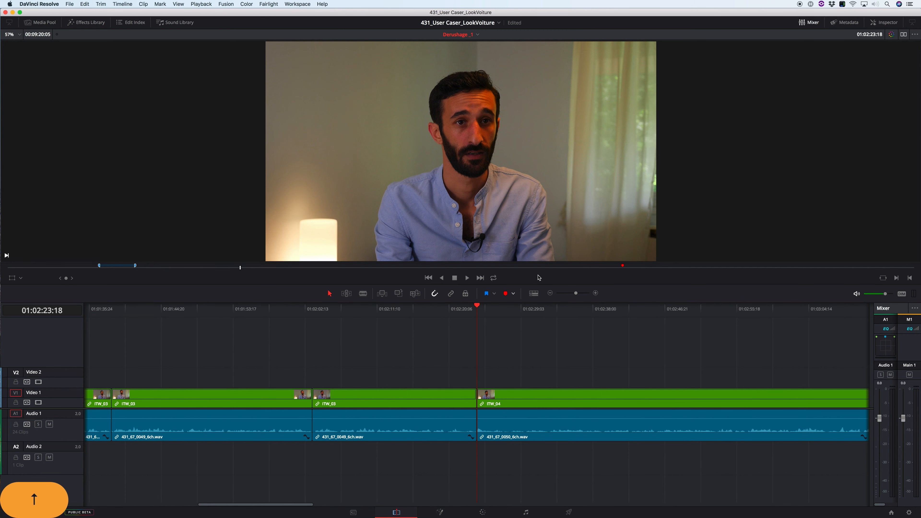
pyautogui.press('l')
pyautogui.press('Down')
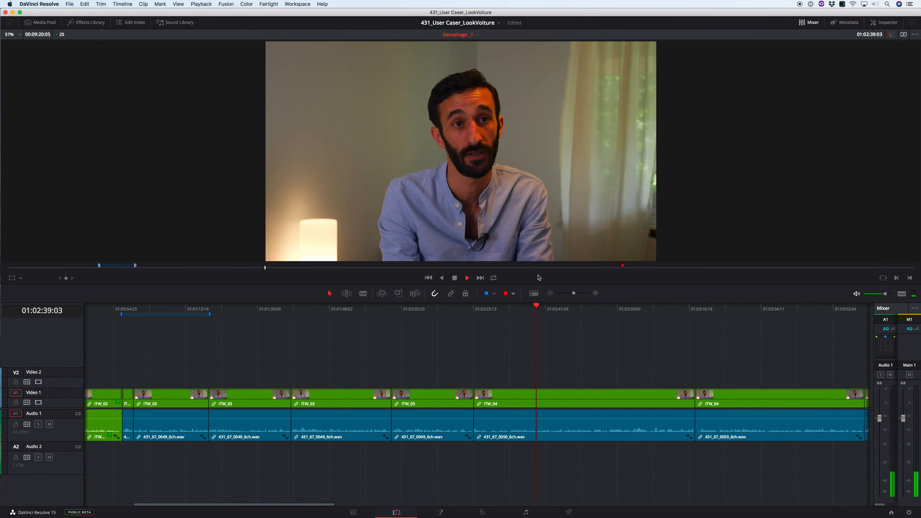
pyautogui.press('k')
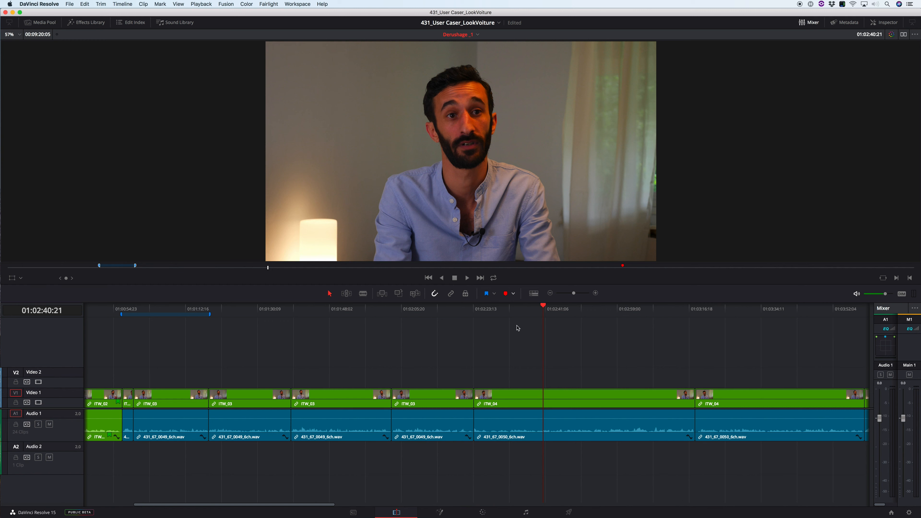
pyautogui.press('space')
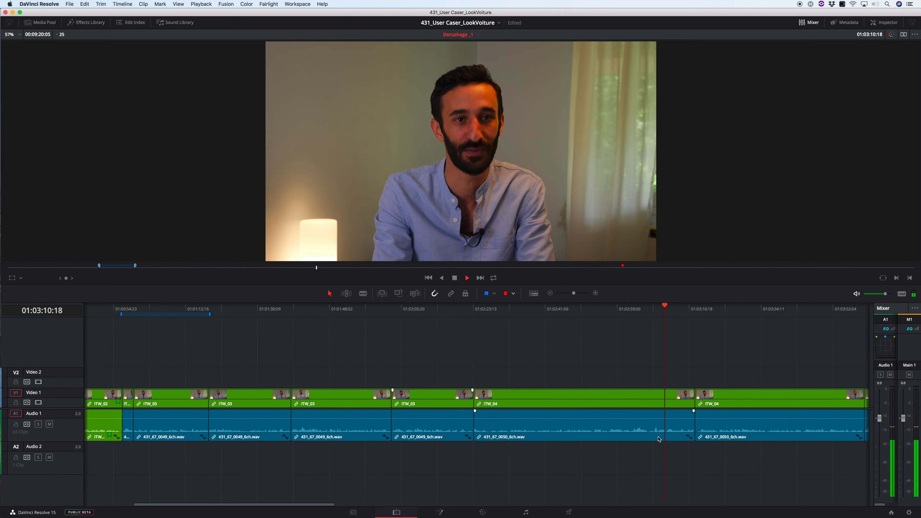
# Set the Out point just past 01:03:10:18, replay from 01:03:04:17 to set the In point and ripple-delete the range.
pyautogui.press('k')
pyautogui.press('o')
pyautogui.click(640, 309)
pyautogui.press('k')
pyautogui.press('l')
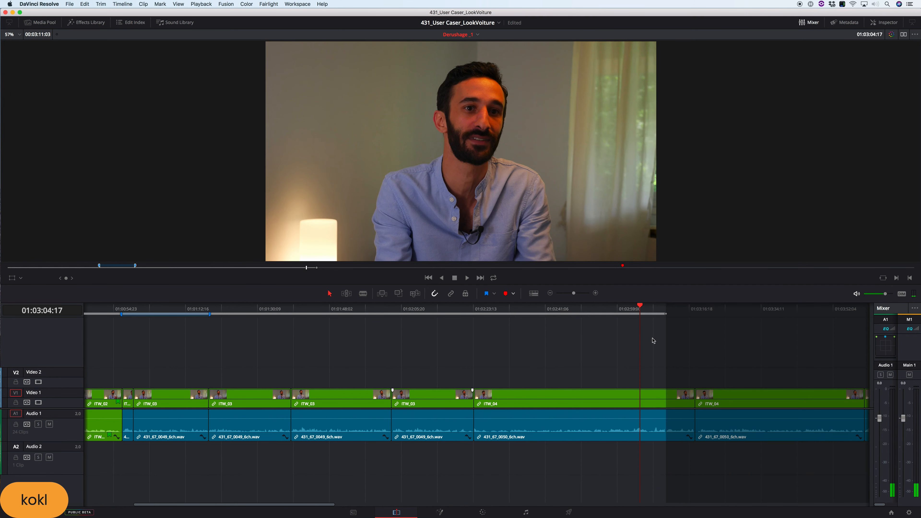
pyautogui.press('k')
pyautogui.press('i')
pyautogui.press('x')
pyautogui.press('x')
# Play the short ITW_04 clip past 01:03:11:03, mark its tail from 01:03:13:12 and ripple-delete it.
pyautogui.press('l')
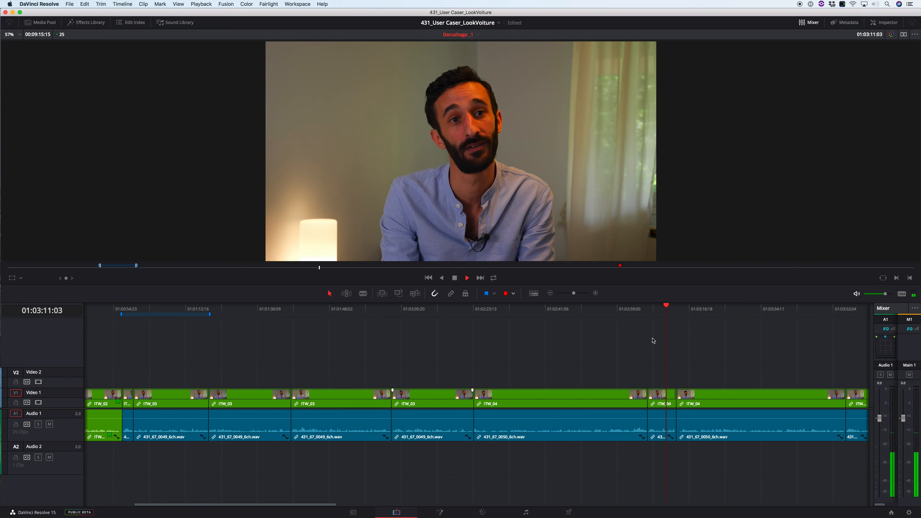
pyautogui.press('Up')
pyautogui.press('k')
pyautogui.press('i')
pyautogui.press('l')
pyautogui.press('k')
pyautogui.press('o')
pyautogui.press('BackSpace')
# Set the In point at 01:03:13:12, replay the start of the next ITW_04 clip and review it to 01:03:23:14.
pyautogui.press('i')
pyautogui.press('k')
pyautogui.press('l')
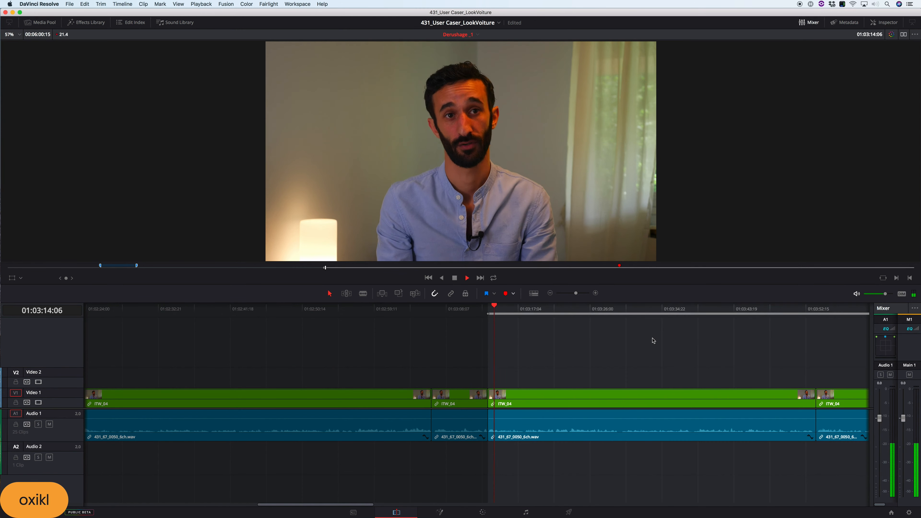
pyautogui.press('k')
pyautogui.press('q')
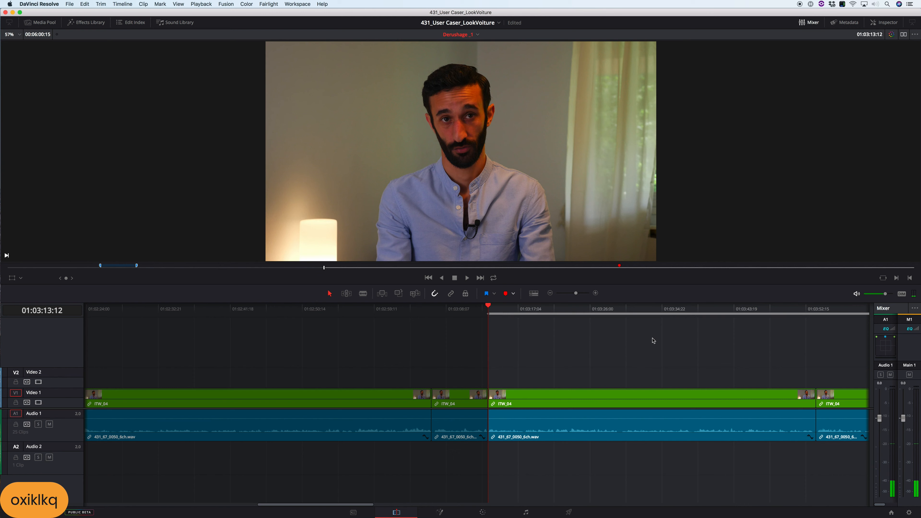
pyautogui.press('Down')
pyautogui.press('Down')
pyautogui.press('Up')
pyautogui.press('Up')
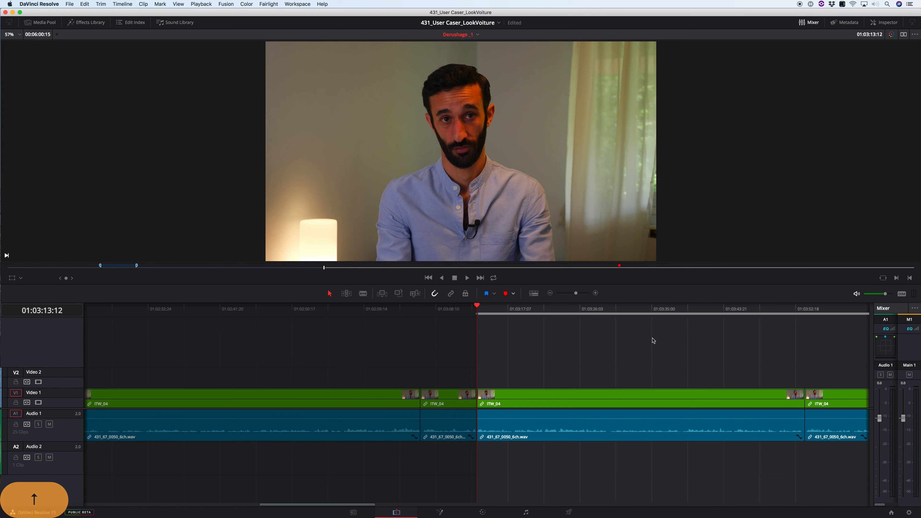
pyautogui.press('l')
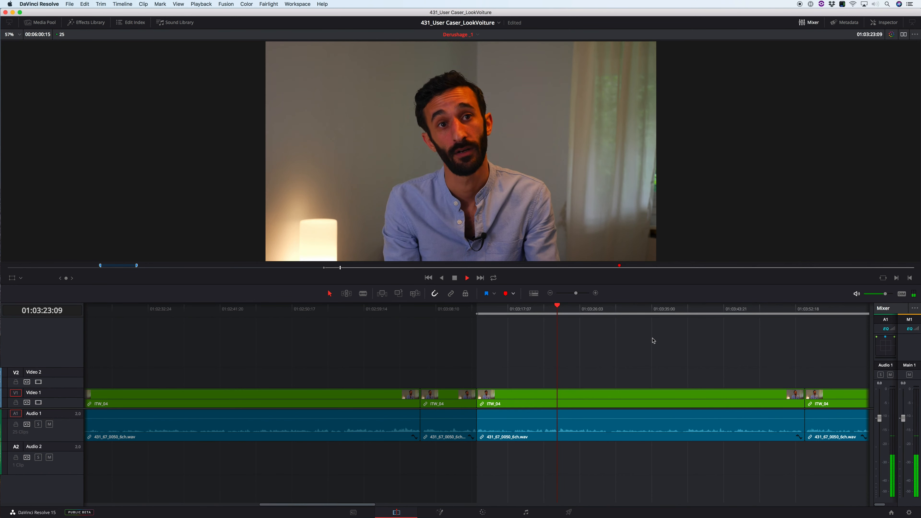
pyautogui.press('Down')
pyautogui.press('Down')
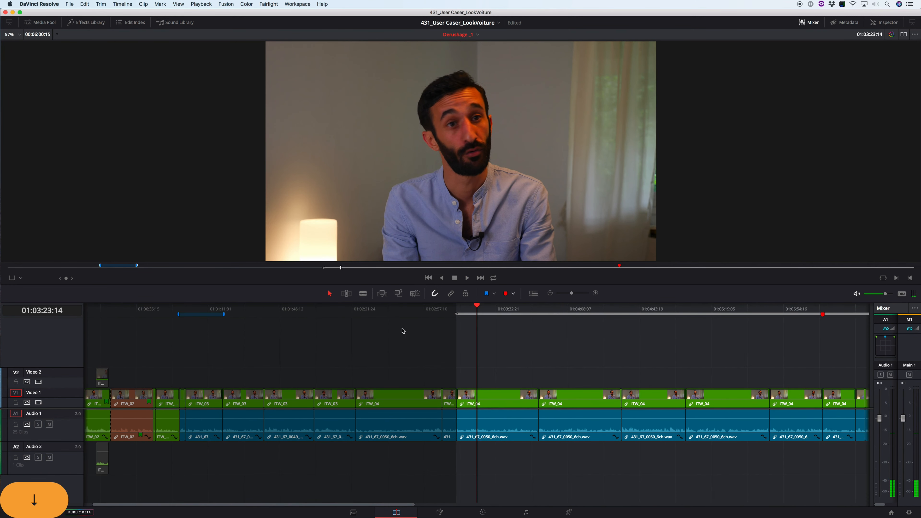
# Mark the entire long ITW_04 clip at 01:02:23:18, check its start and ripple-delete it.
pyautogui.click(401, 309)
pyautogui.press('t')
pyautogui.press('a')
pyautogui.press('space')
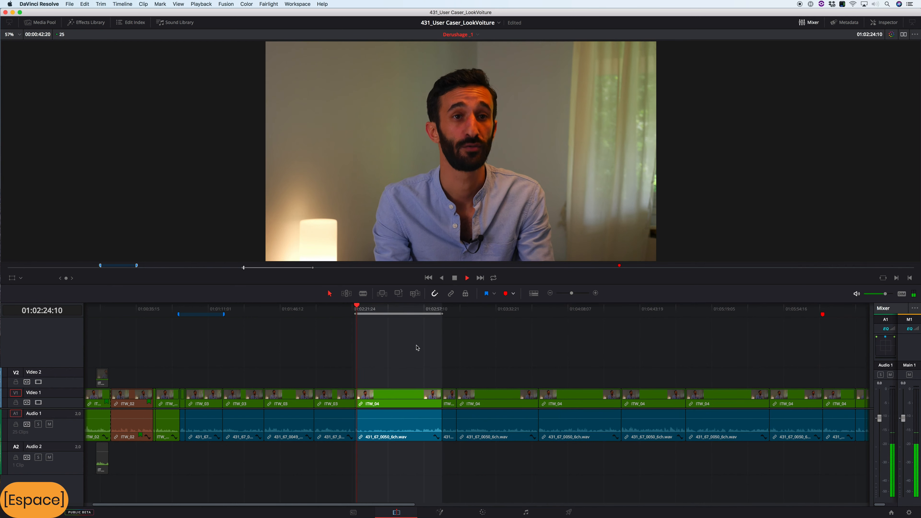
pyautogui.press('x')
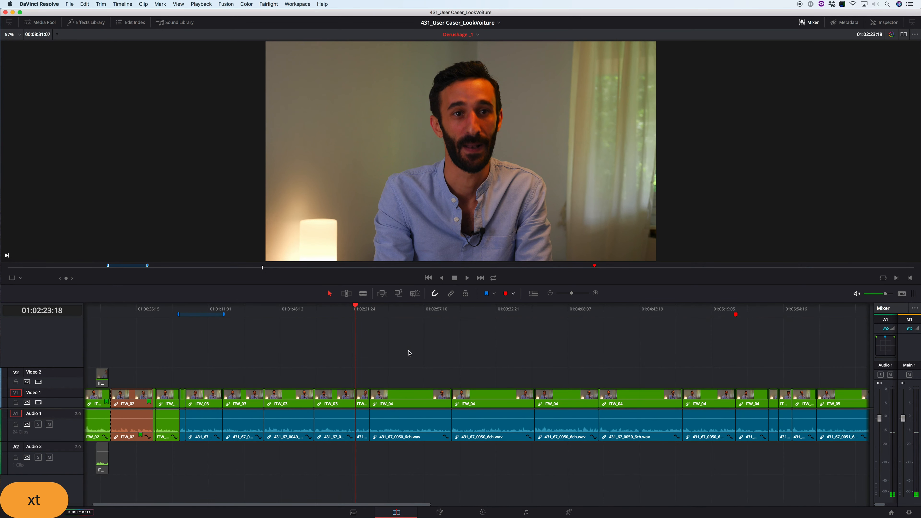
# Play the short ITW_04 clip to 01:02:25:14, clear its marked range and review the following ITW_04 clip to 01:03:11:00.
pyautogui.press('space')
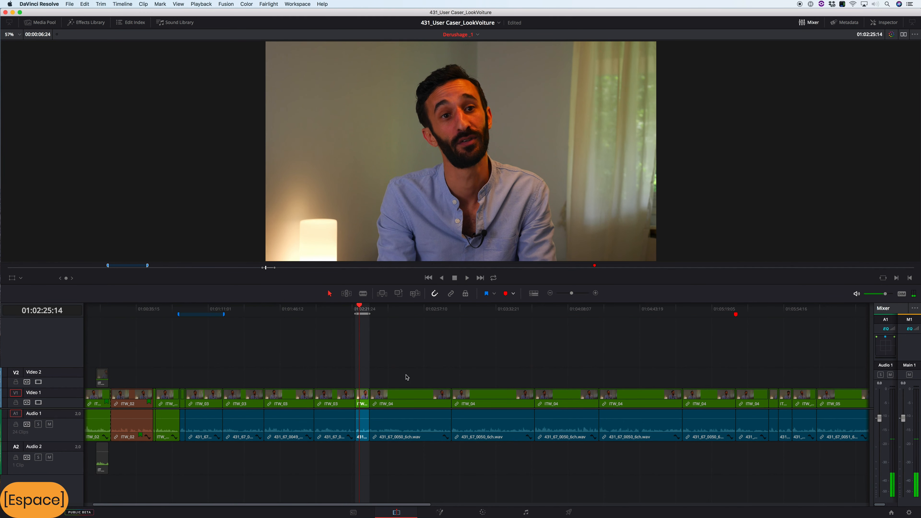
pyautogui.press('g')
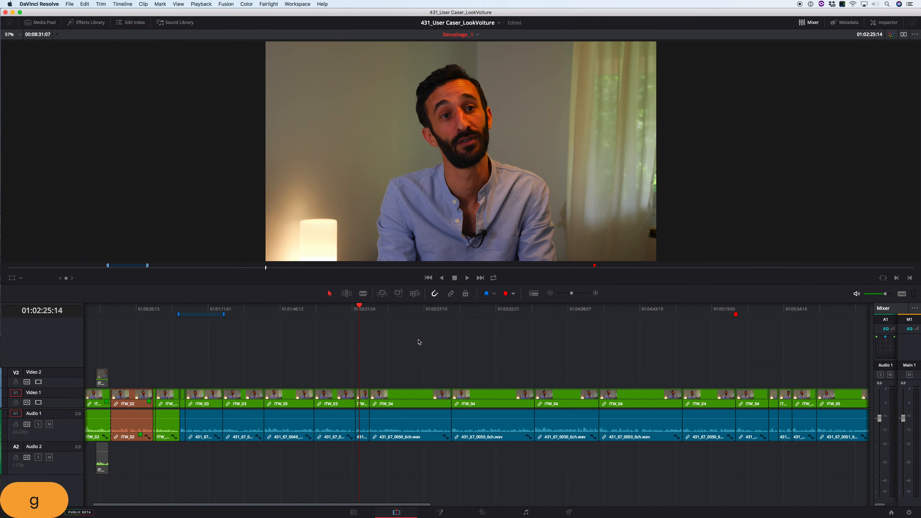
pyautogui.press('s')
pyautogui.press('super+equal')
pyautogui.press('k')
pyautogui.press('l')
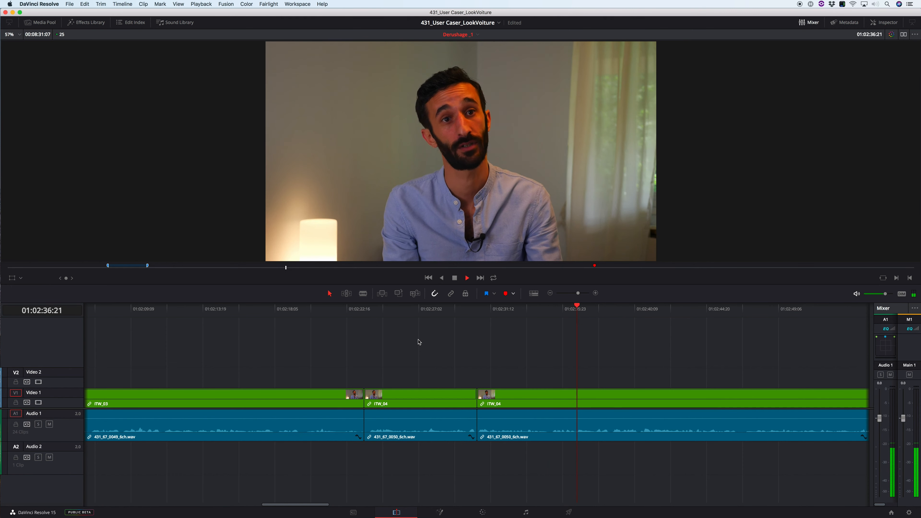
pyautogui.scroll(-2, 419, 342)
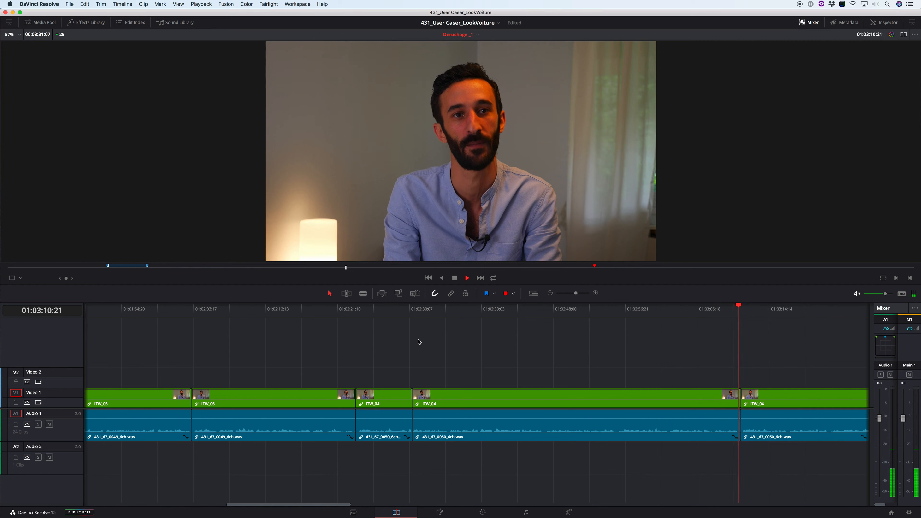
pyautogui.press('k')
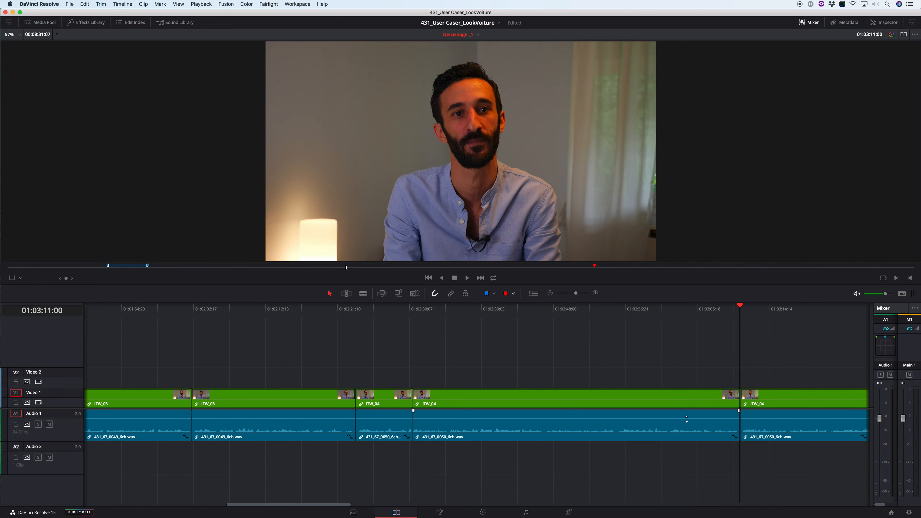
# Mark the entire short ITW_04 clip starting at 01:02:23:18 and ripple-delete it.
pyautogui.click(388, 309)
pyautogui.press('x')
pyautogui.press('BackSpace')
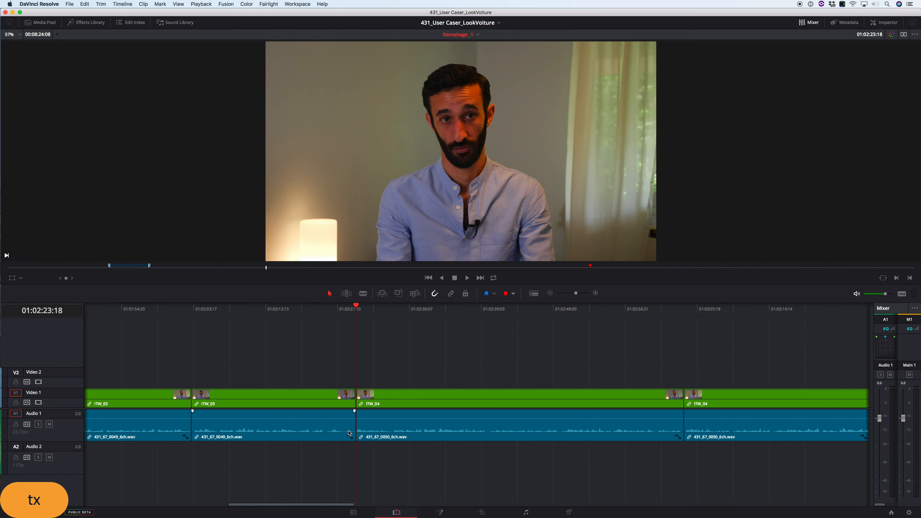
pyautogui.press('r')
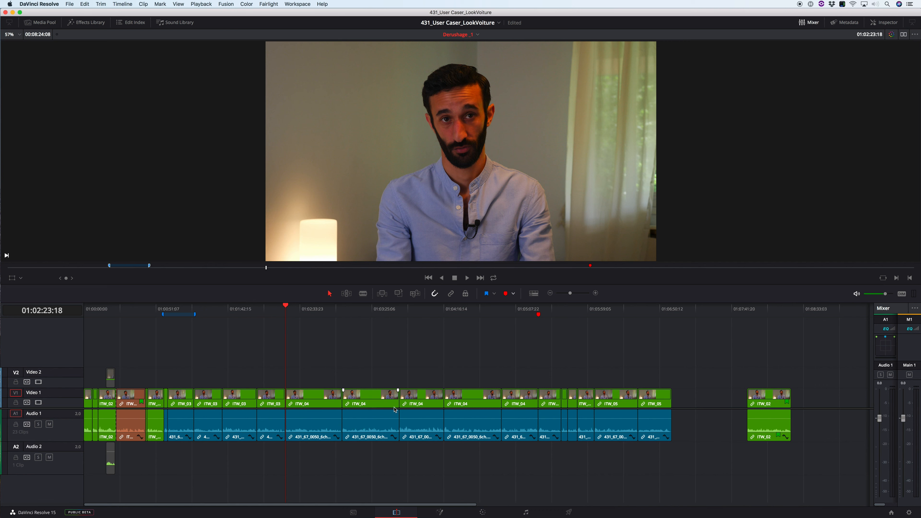
pyautogui.moveTo(320, 364); pyautogui.dragTo(380, 386)
pyautogui.moveTo(369, 354); pyautogui.dragTo(521, 462)
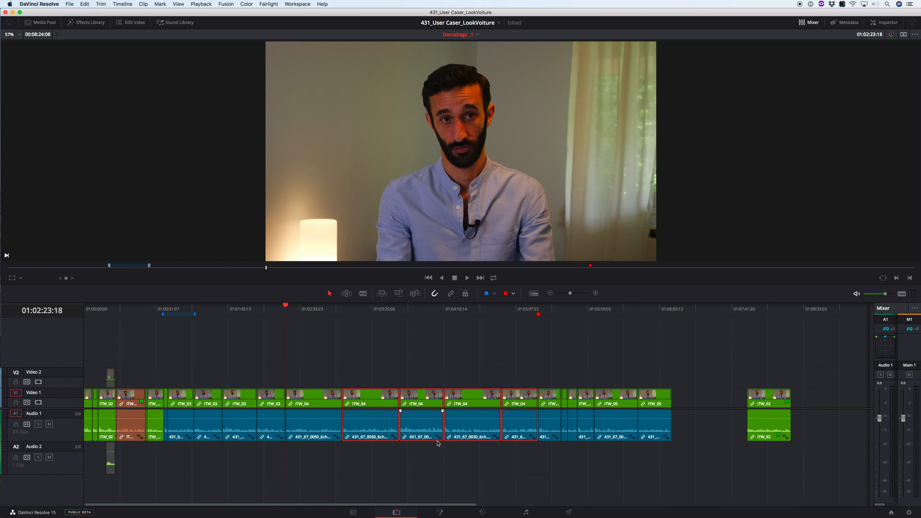
pyautogui.click(440, 357)
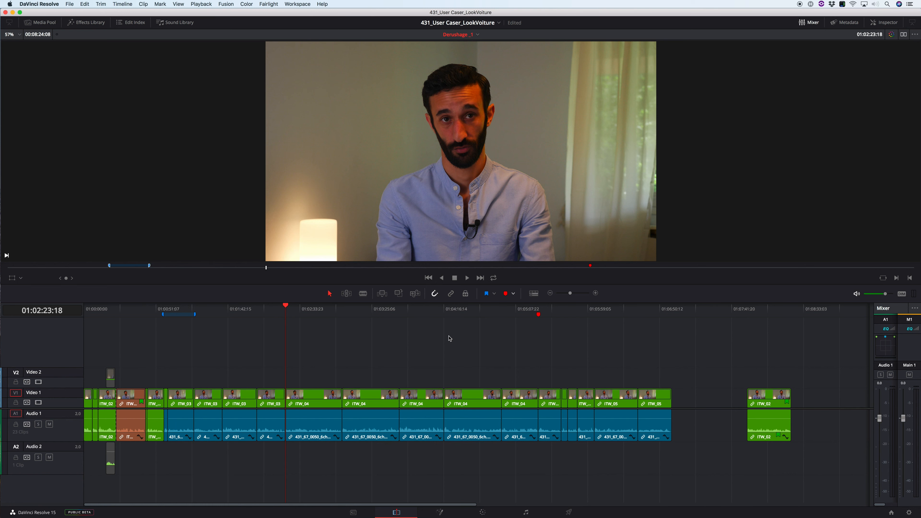
pyautogui.press('super+equal')
pyautogui.press('super+equal')
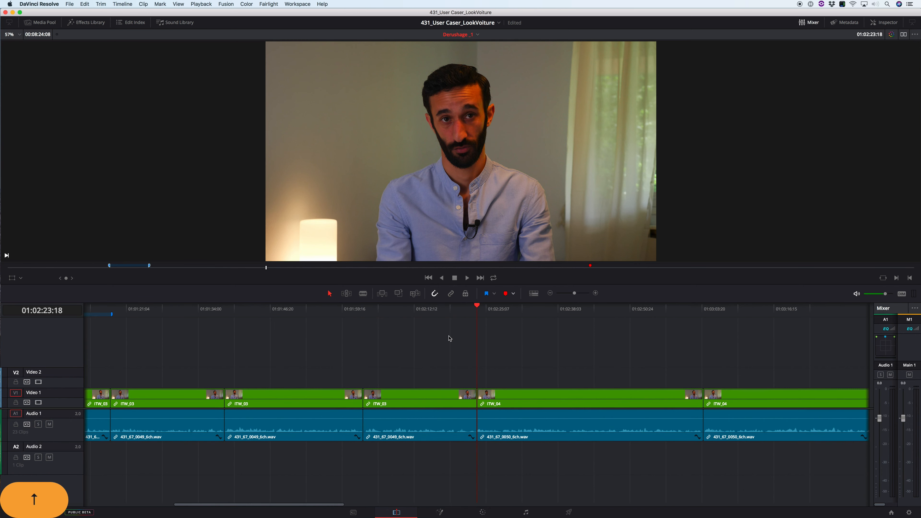
pyautogui.press('super+minus')
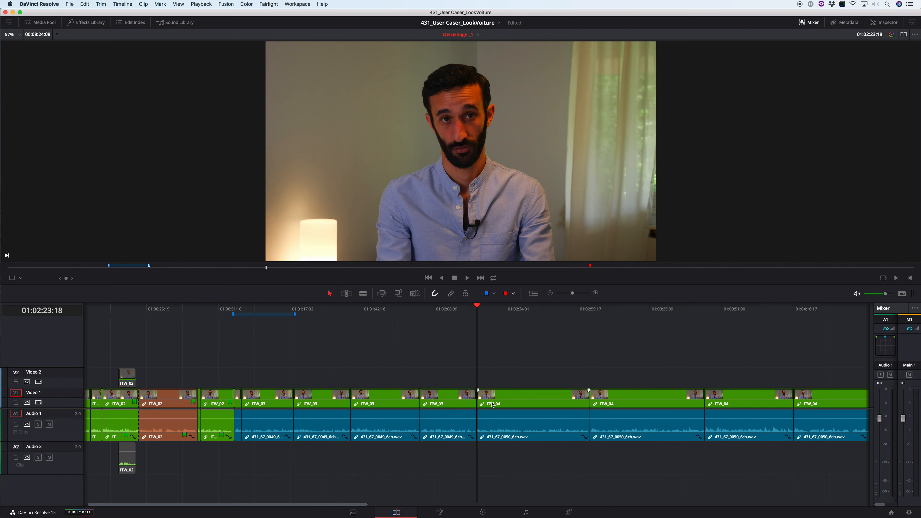
# Check the start of the ITW_04 clip at 01:02:23:18, replay the preceding ITW_03 clip to 01:02:07:02 and ripple-delete that whole ITW_03 clip.
pyautogui.press('Up')
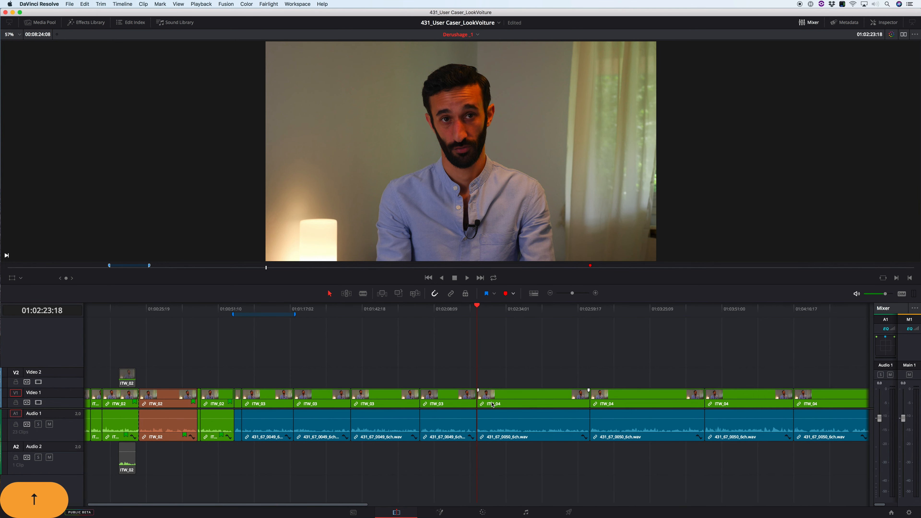
pyautogui.press('l')
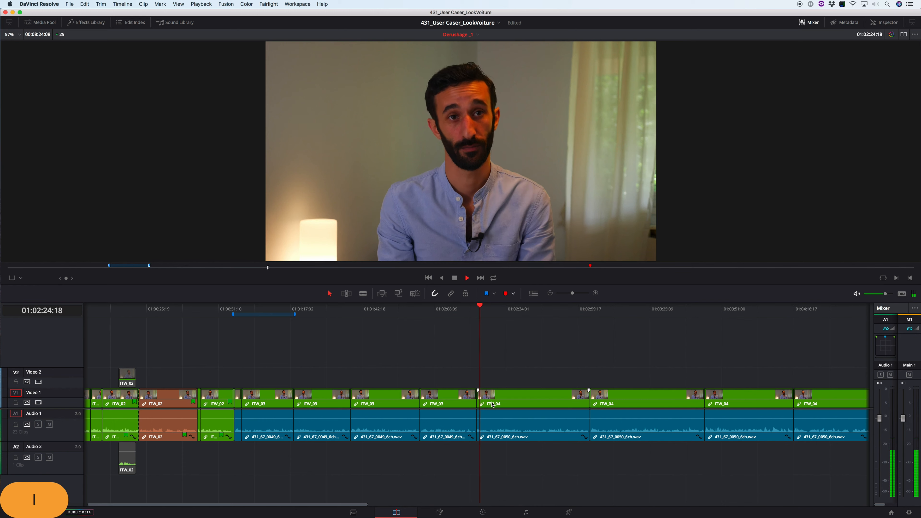
pyautogui.press('k')
pyautogui.press('q')
pyautogui.press('q')
pyautogui.press('l')
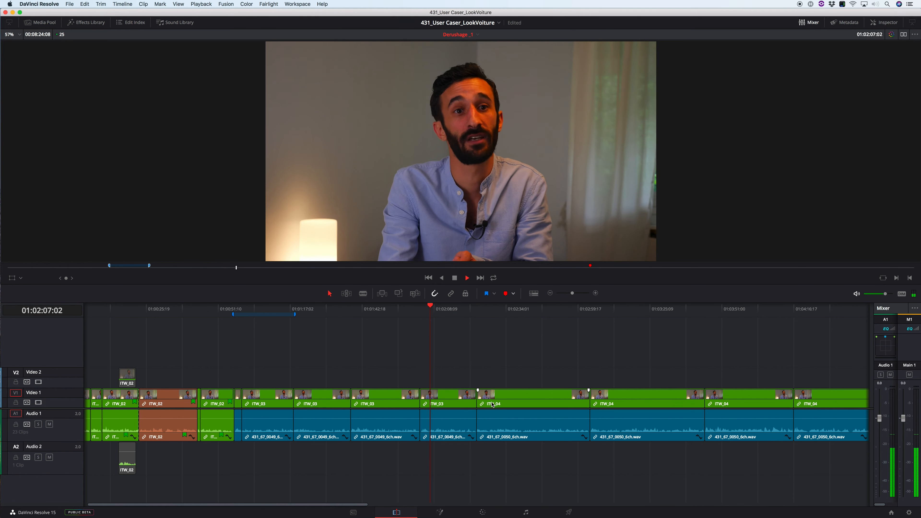
pyautogui.press('k')
pyautogui.press('t')
pyautogui.press('x')
# Review the first ITW_04 clip to 01:02:11:14, skip to the next ITW_04 clip and play it to 01:02:48:13.
pyautogui.press('l')
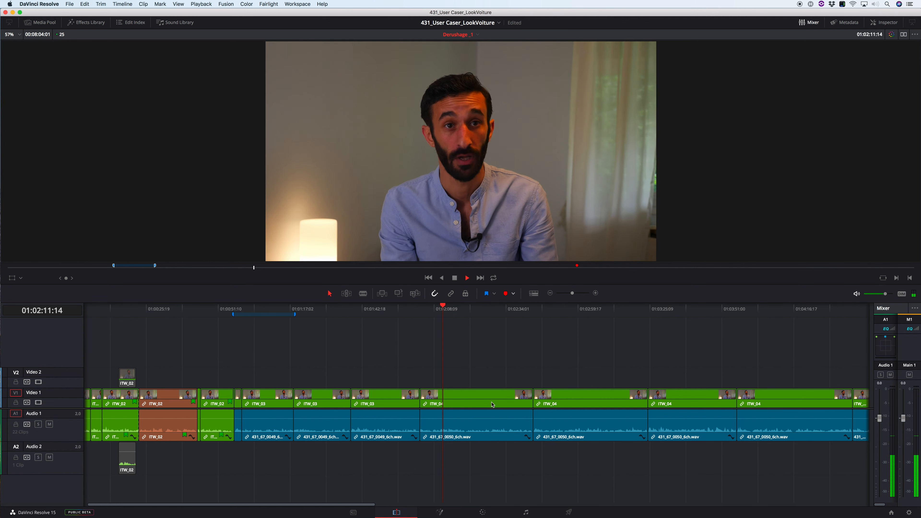
pyautogui.press('k')
pyautogui.press('s')
pyautogui.press('l')
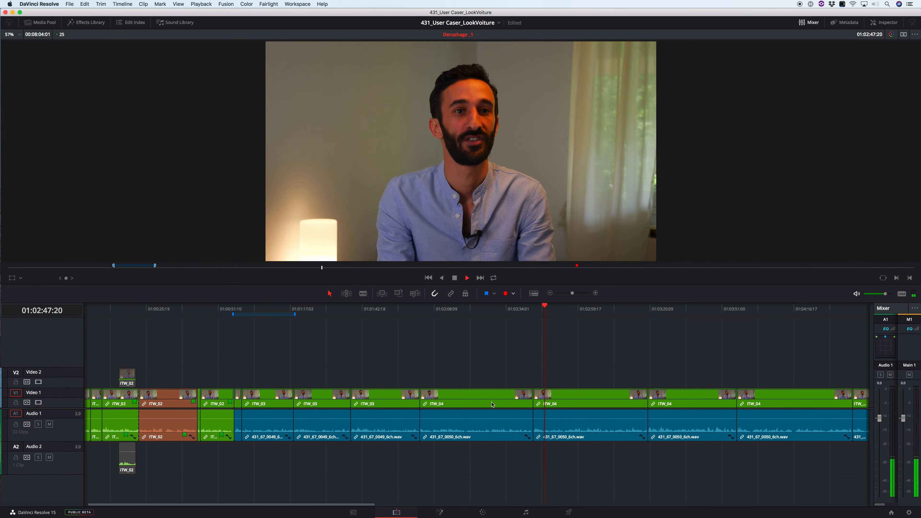
pyautogui.press('k')
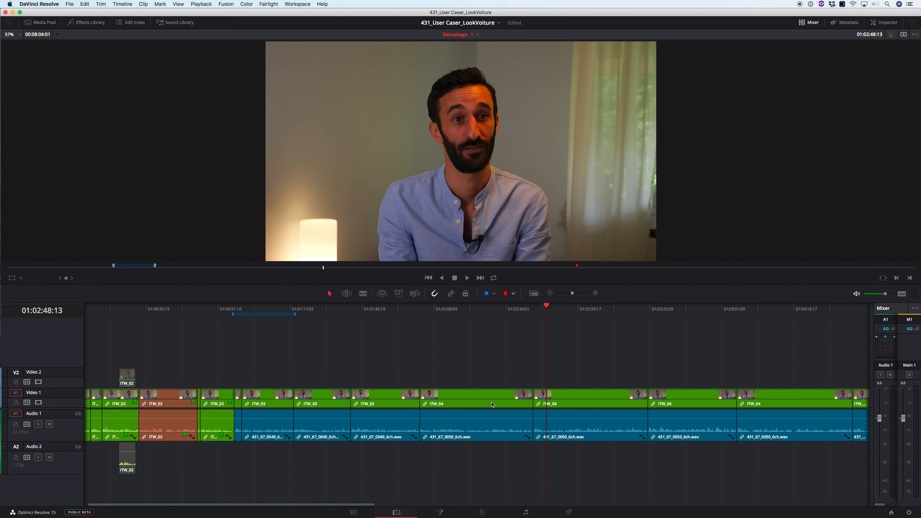
# Continue reviewing the second ITW_04 clip to its end and set the In point at 01:03:24:15.
pyautogui.press('l')
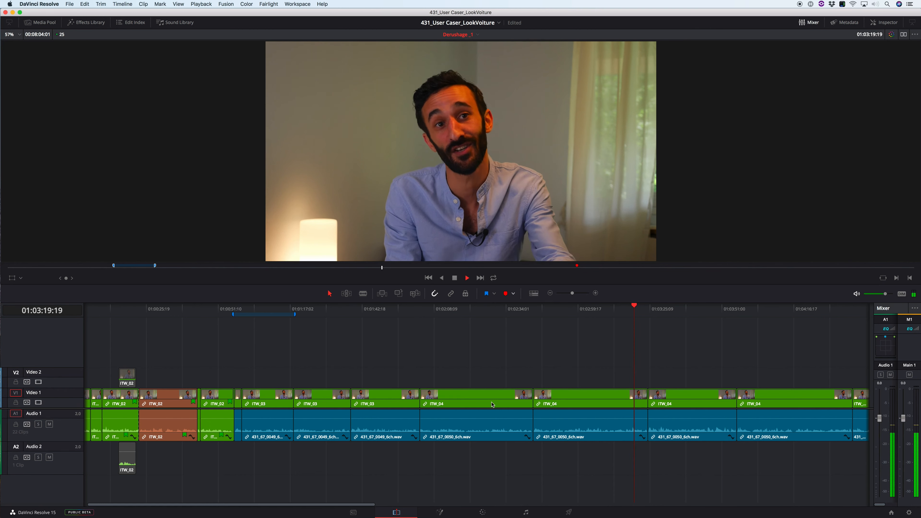
pyautogui.scroll(3, 493, 405)
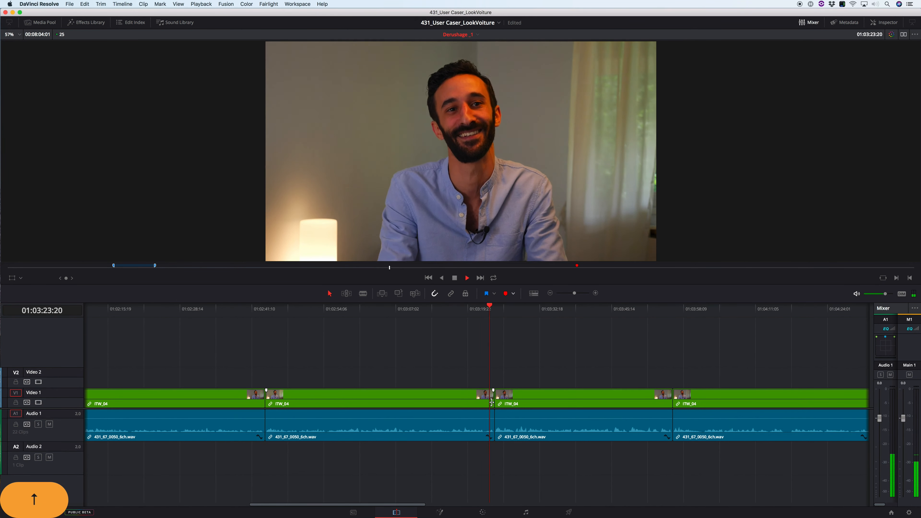
pyautogui.press('Left')
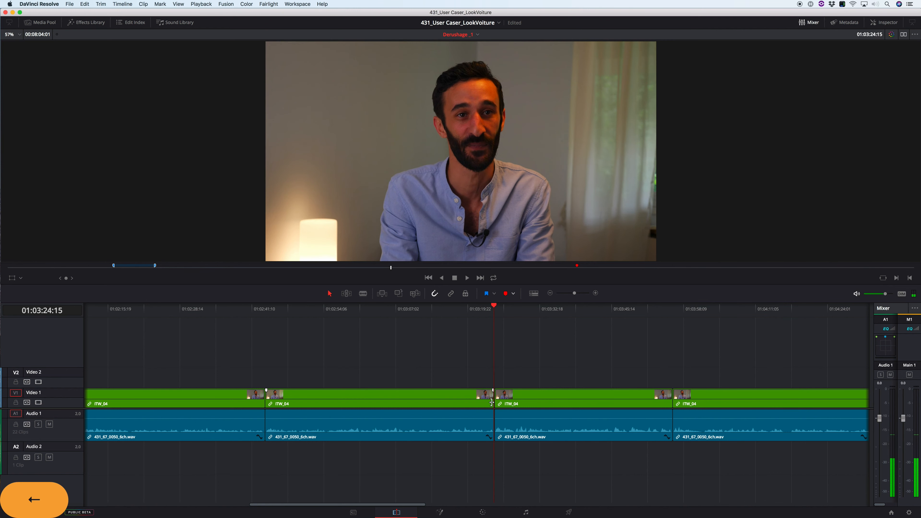
pyautogui.press('i')
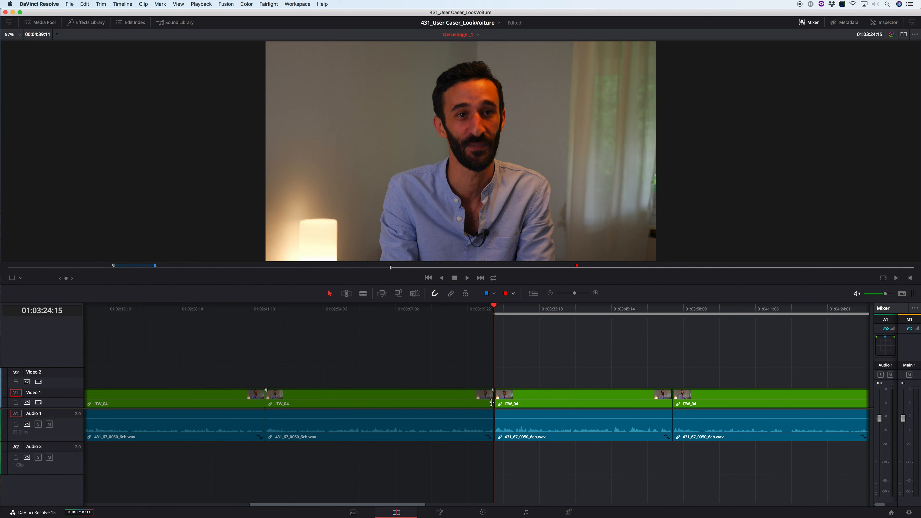
# Play the third ITW_04 clip to 01:03:30:16, replay it from 01:03:27:12 and set the In point at 01:03:28:08.
pyautogui.press('l')
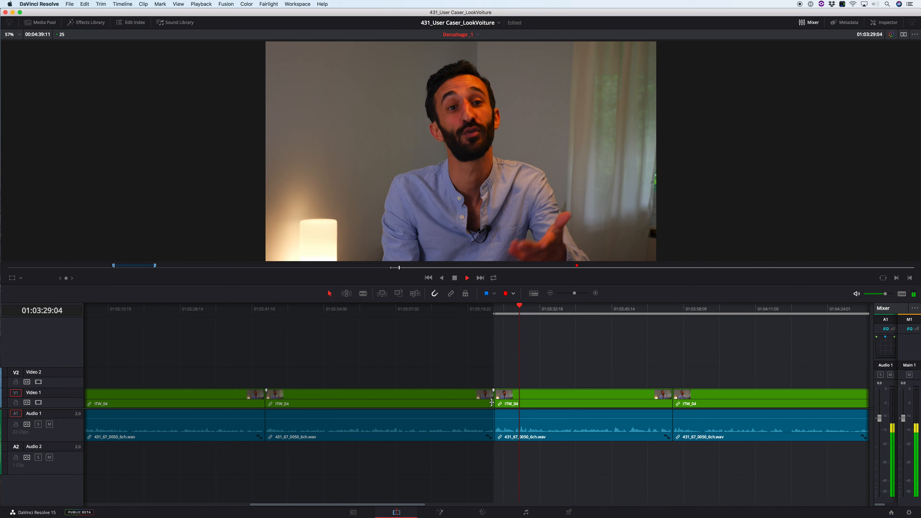
pyautogui.press('space')
pyautogui.press('super+equal')
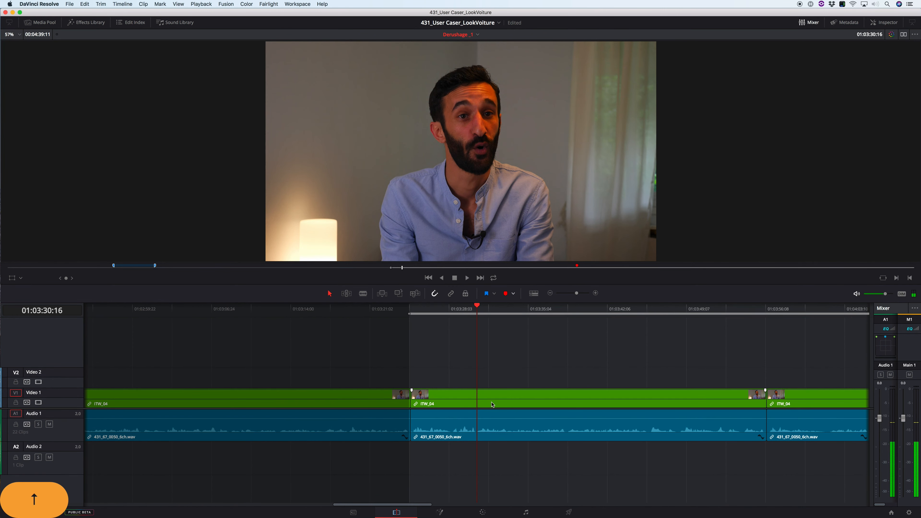
pyautogui.click(444, 309)
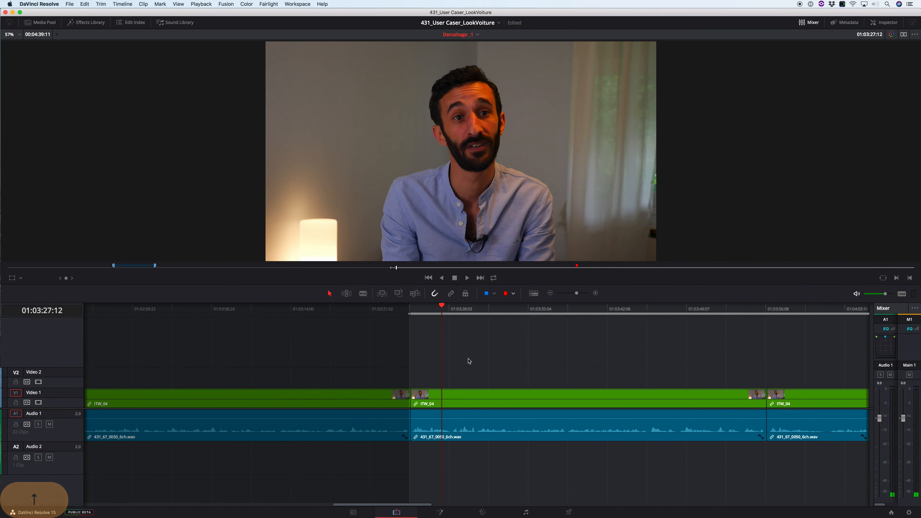
pyautogui.press('l')
pyautogui.press('k')
pyautogui.press('i')
pyautogui.press('l')
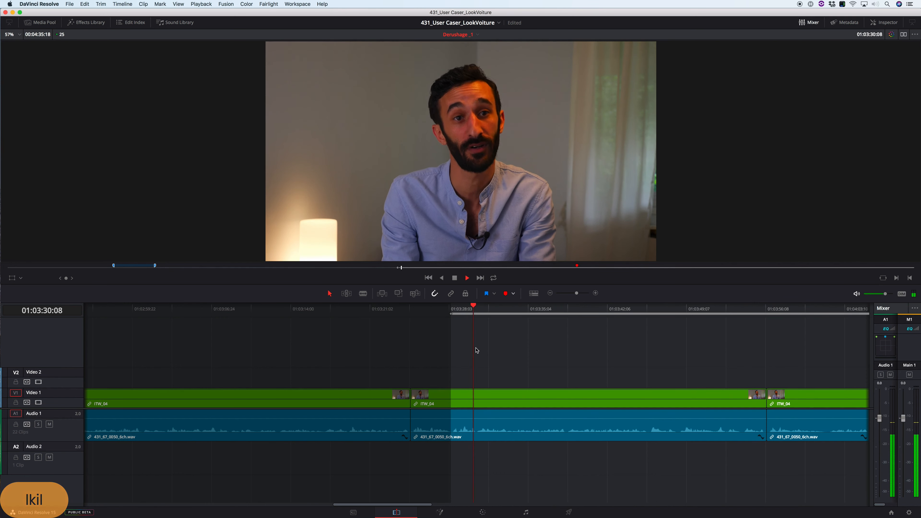
# Set the Out point just past 01:03:30:08 and ripple-delete the marked range of the ITW_04 clip.
pyautogui.press('k')
pyautogui.press('o')
pyautogui.press('x')
pyautogui.press('BackSpace')
# Replay across the cut at 01:03:28:08 from 01:03:27:02 and set the In point at 01:03:27:06.
pyautogui.click(438, 308)
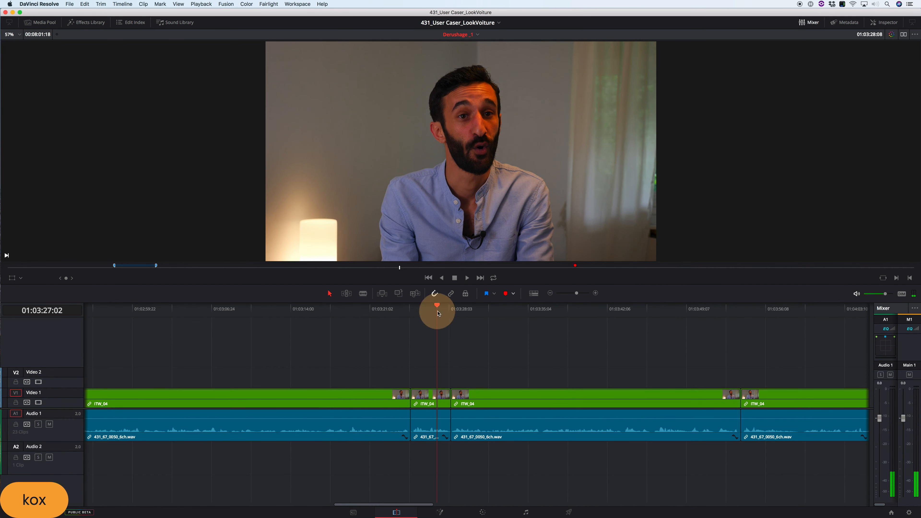
pyautogui.press('k')
pyautogui.press('l')
pyautogui.press('k')
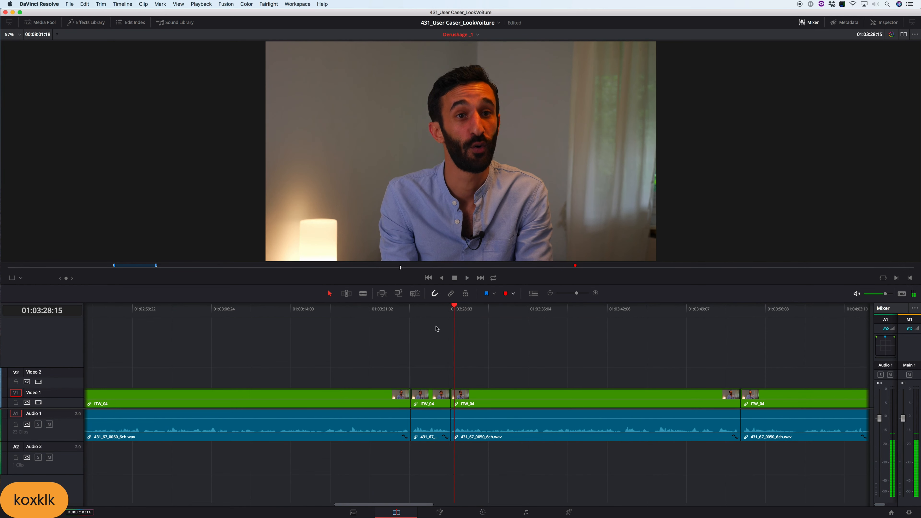
pyautogui.press('k')
pyautogui.press('l')
pyautogui.press('k')
pyautogui.press('i')
# Go to the cut at 01:03:28:08, undo the In point set there, set the Out point instead and ripple-delete the range.
pyautogui.press('l')
pyautogui.press('k')
pyautogui.press('s')
pyautogui.press('i')
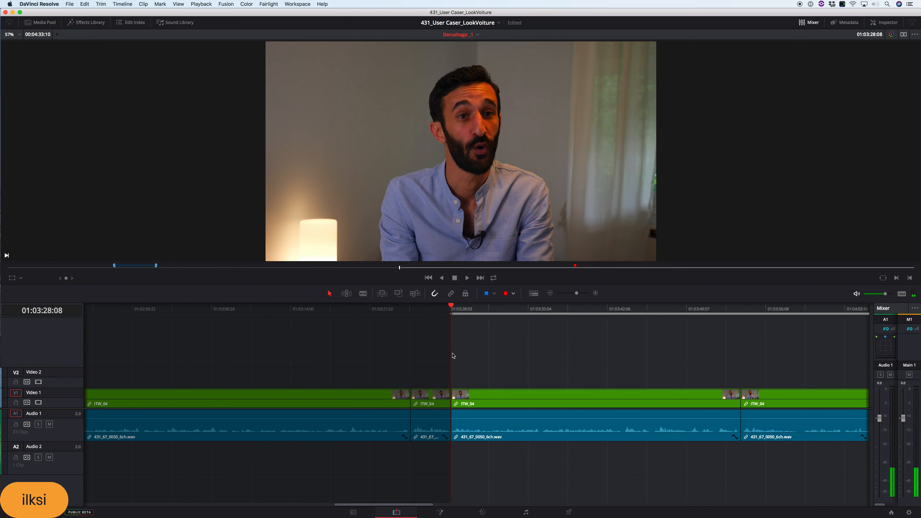
pyautogui.press('super+z')
pyautogui.press('o')
pyautogui.press('x')
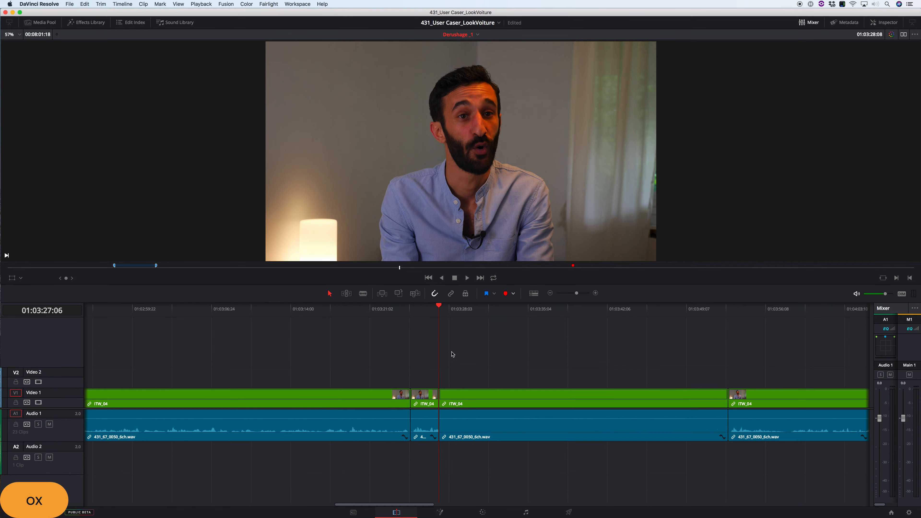
# Replay the join at 01:03:27:06 and return the playhead to that cut.
pyautogui.press('j')
pyautogui.press('k')
pyautogui.press('l')
pyautogui.press('k')
pyautogui.press('q')
pyautogui.scroll(5, 441, 311)
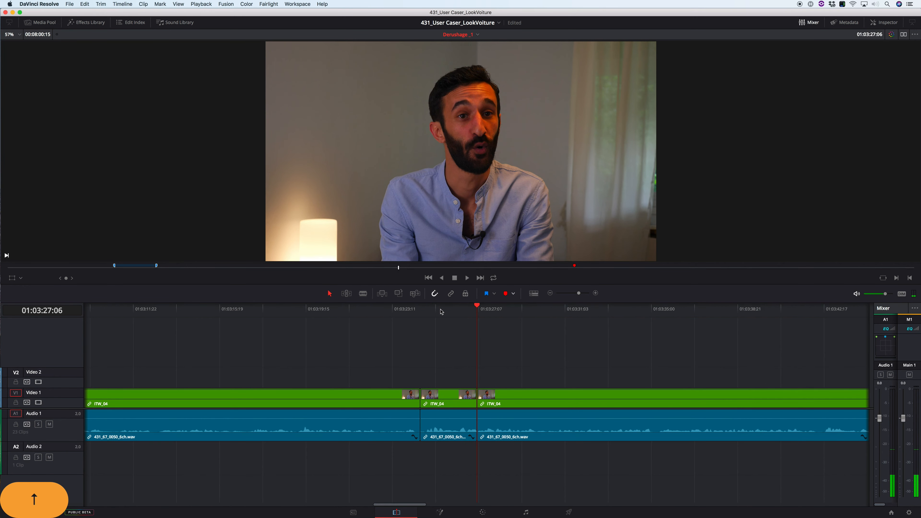
# Set the In point at 01:03:27:06 and the Out point just before 01:03:27:16, and ripple-delete those few frames.
pyautogui.press('i')
pyautogui.press('l')
pyautogui.press('k')
pyautogui.press('Left')
pyautogui.press('Left')
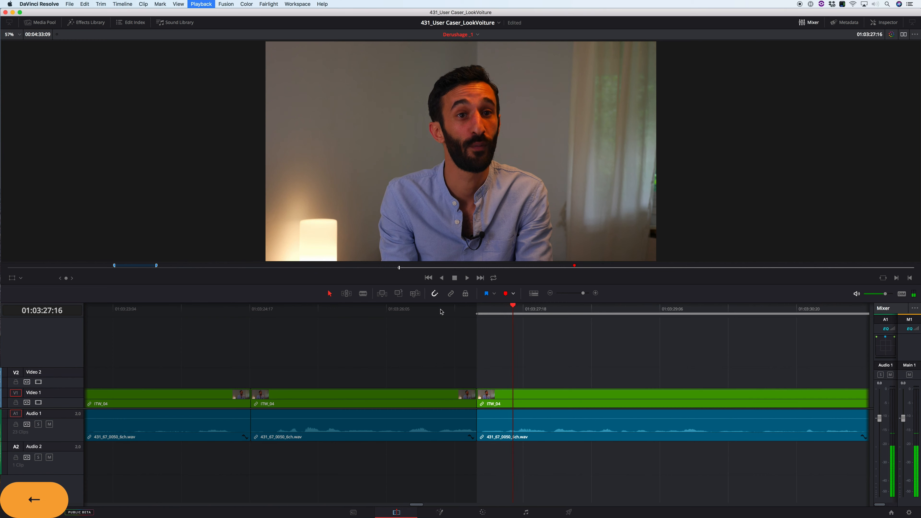
pyautogui.press('o')
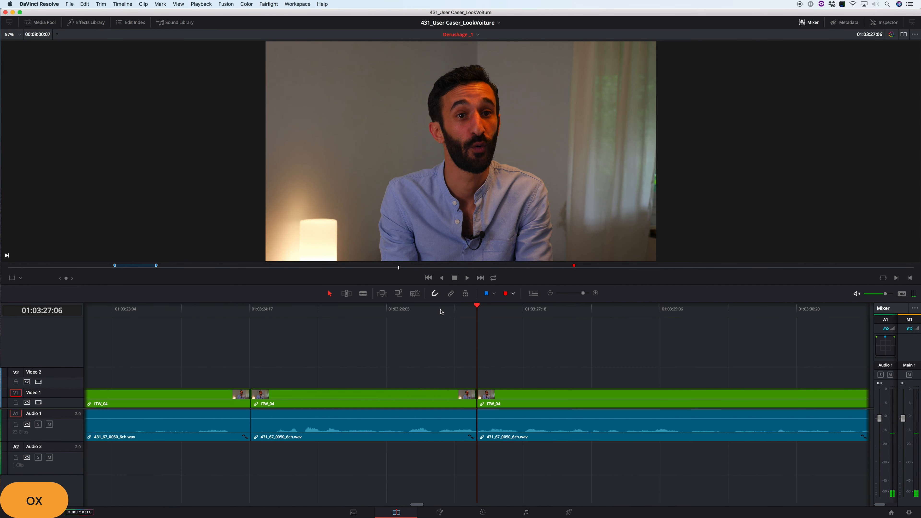
# Replay the tightened ITW_04 join from about 01:03:26:10 and review it to 01:03:29:20.
pyautogui.press('j')
pyautogui.press('k')
pyautogui.press('l')
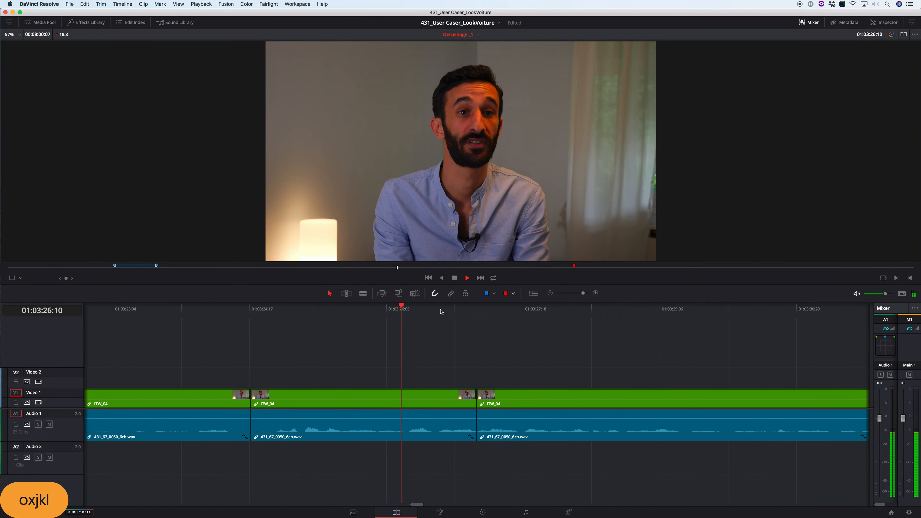
pyautogui.press('Down')
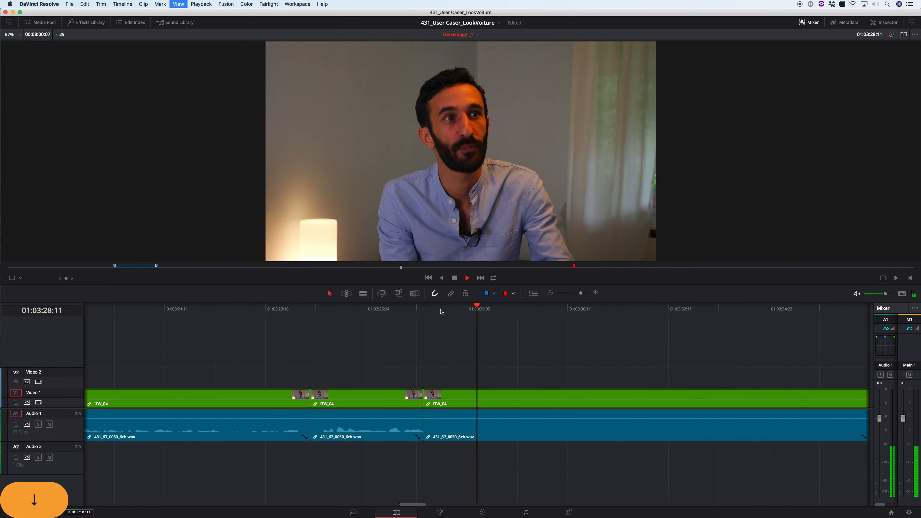
pyautogui.press('Down')
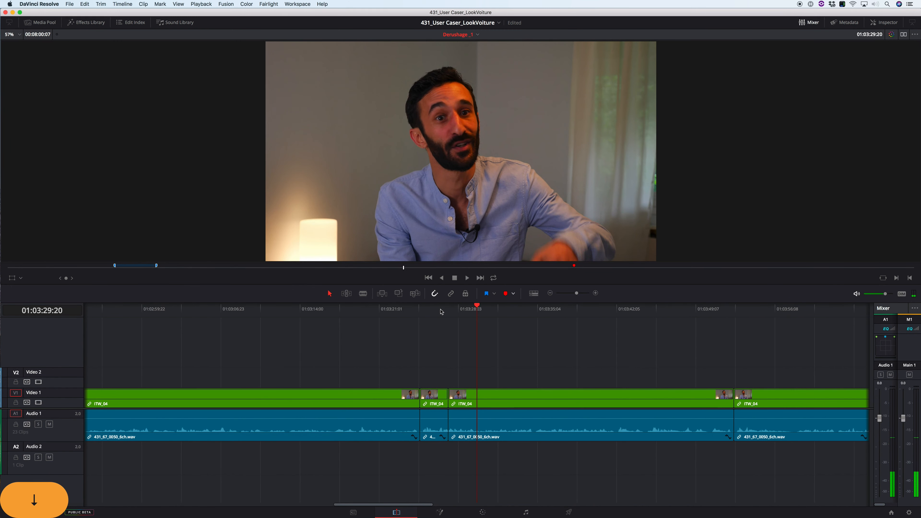
# Play the ITW_04 clip from 01:03:29:20 to 01:03:48:22, and set an In point at 01:03:42:03.
pyautogui.press('space')
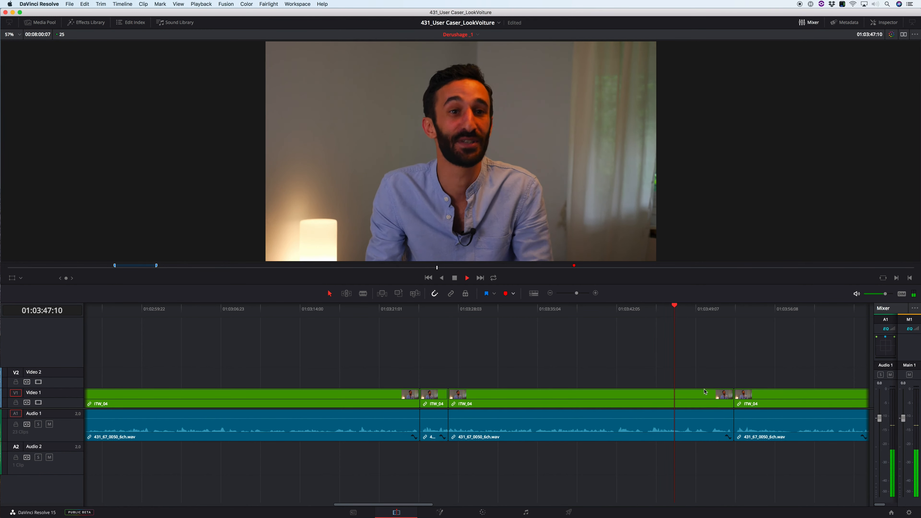
pyautogui.press('k')
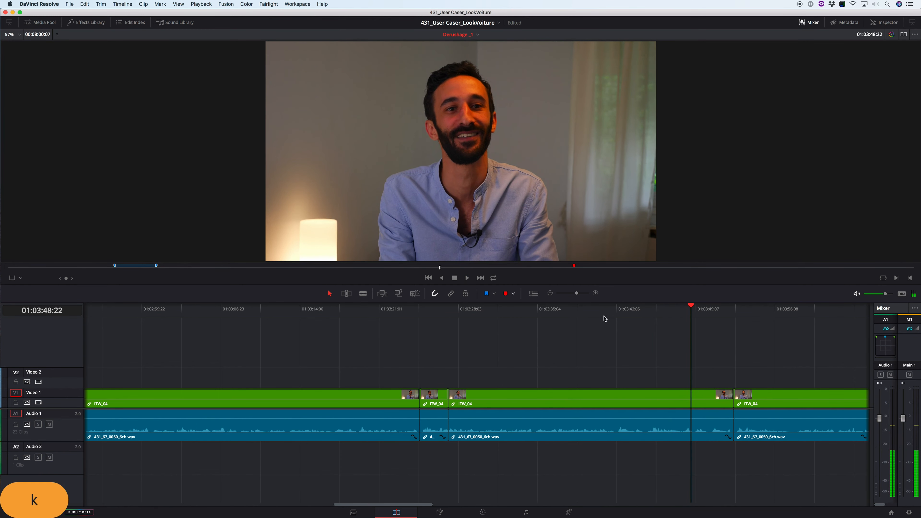
pyautogui.click(610, 317)
pyautogui.moveTo(611, 319); pyautogui.dragTo(615, 314)
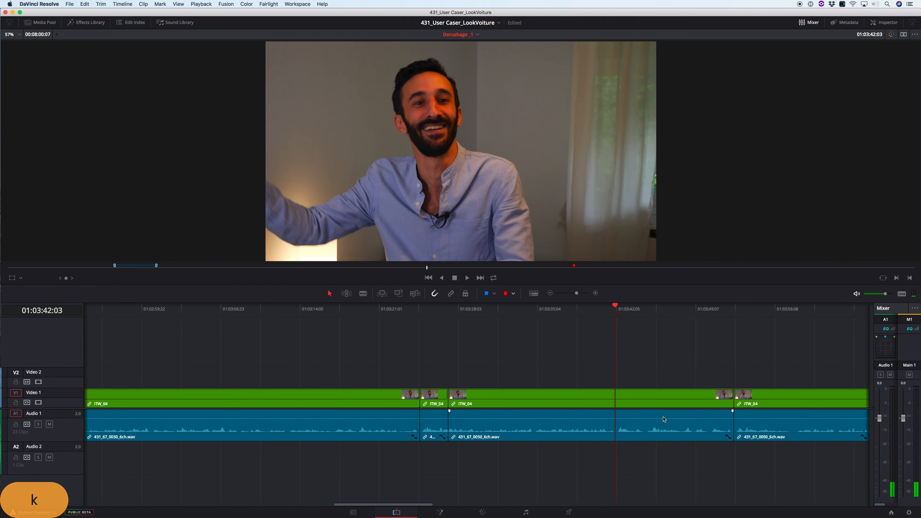
pyautogui.press('i')
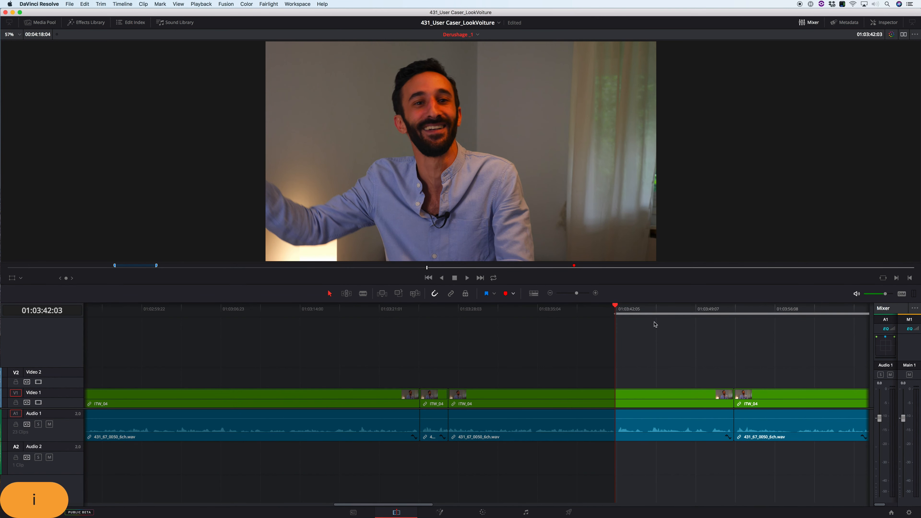
# Play the ITW_04 passage after the In point, from 01:03:45:02 to about 01:03:50:11.
pyautogui.click(649, 313)
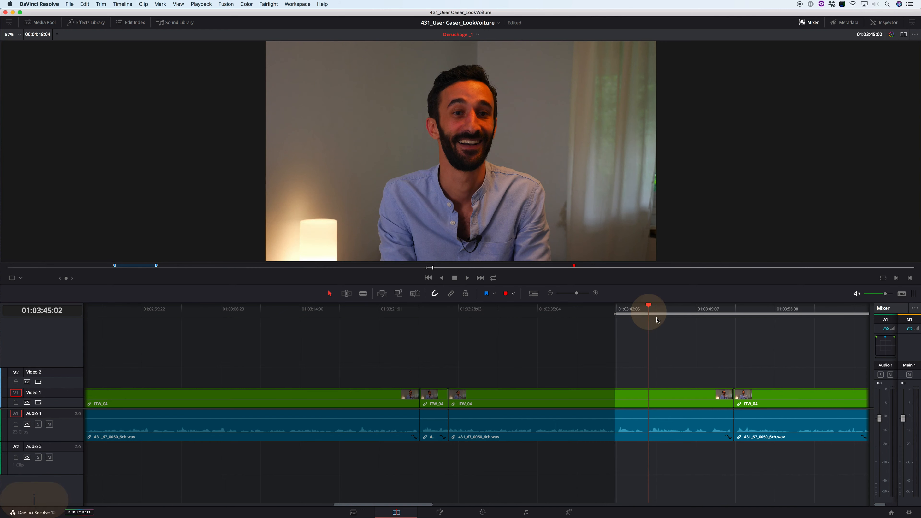
pyautogui.press('l')
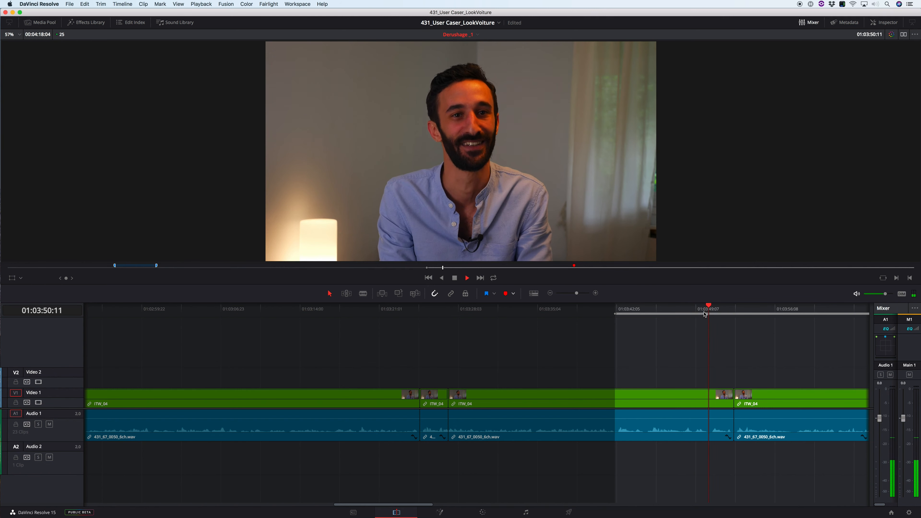
pyautogui.press('k')
# Replay the seconds leading up to the In point at 01:03:42:03 several times, stopping at 01:03:41:09.
pyautogui.moveTo(707, 313); pyautogui.dragTo(601, 309)
pyautogui.press('l')
pyautogui.press('k')
pyautogui.press('k')
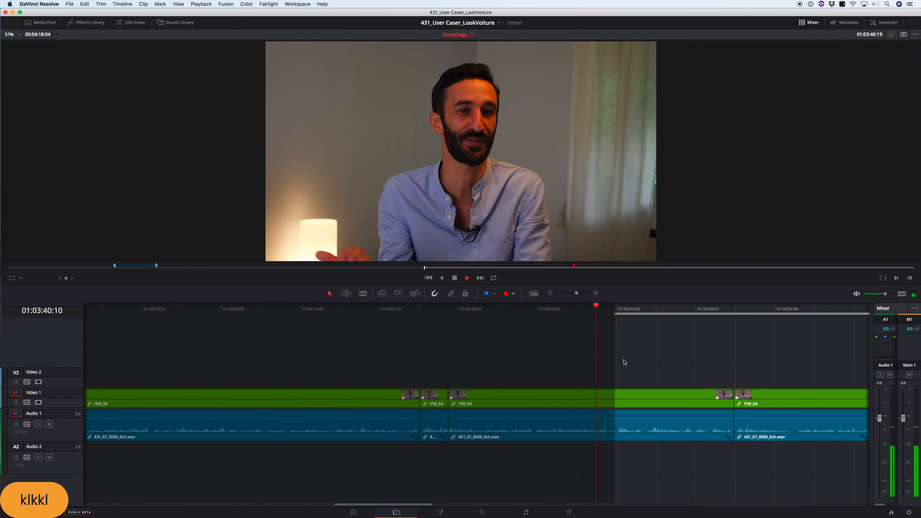
pyautogui.press('l')
pyautogui.press('k')
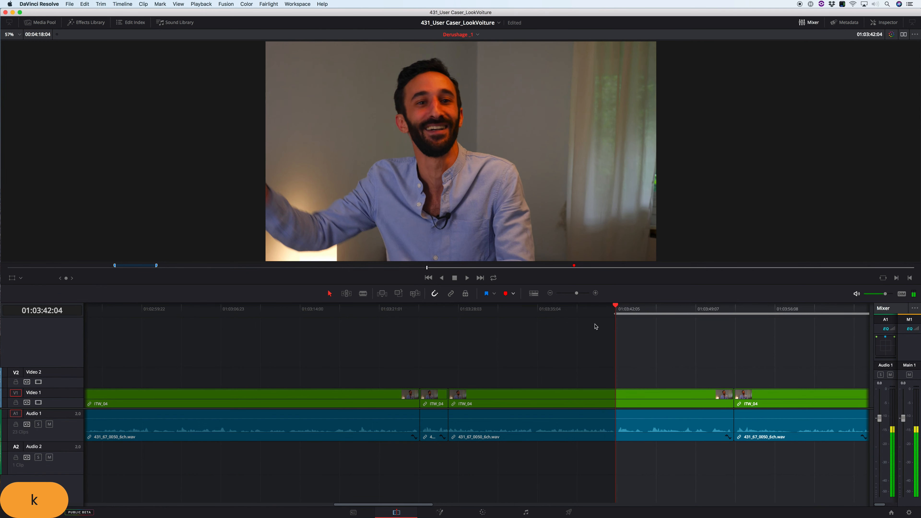
pyautogui.click(594, 315)
pyautogui.press('k')
pyautogui.press('l')
pyautogui.press('k')
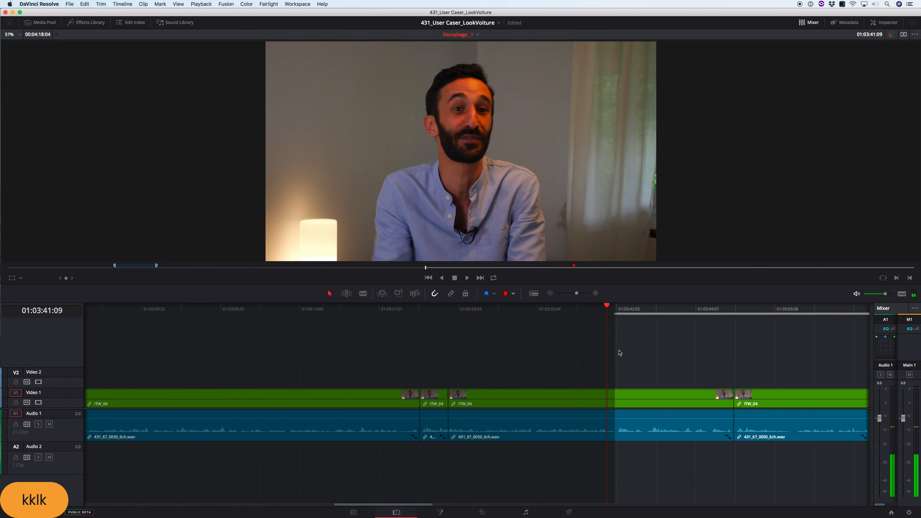
# Clear the In point and set the clip colour of the ITW_04 clip under the playhead to pink.
pyautogui.press('g')
pyautogui.rightClick(648, 427)
pyautogui.click(789, 397)
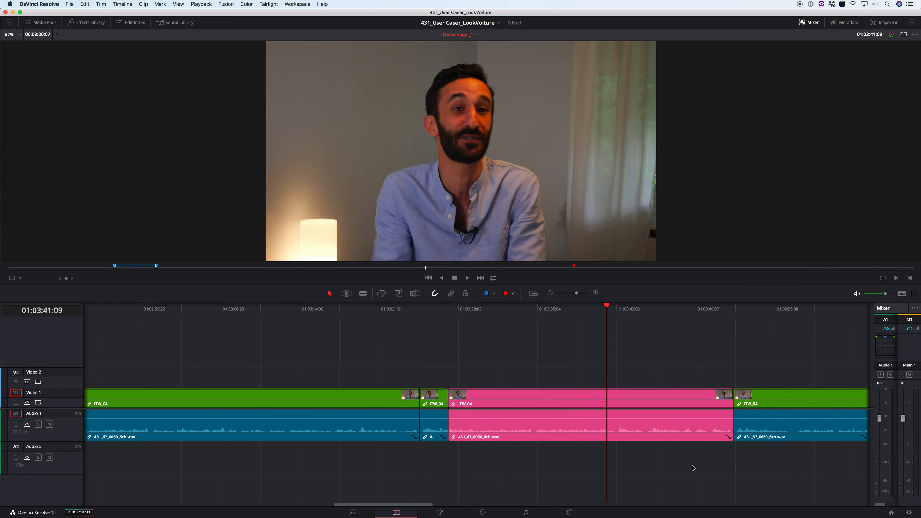
# Go to the cut after the pink clip at 01:03:52:18 and set the In point there.
pyautogui.press('s')
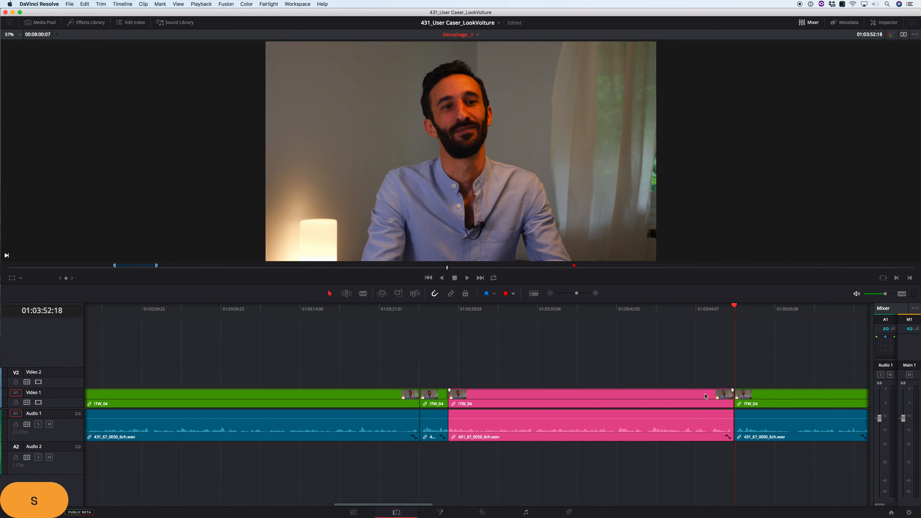
pyautogui.press('super+equal')
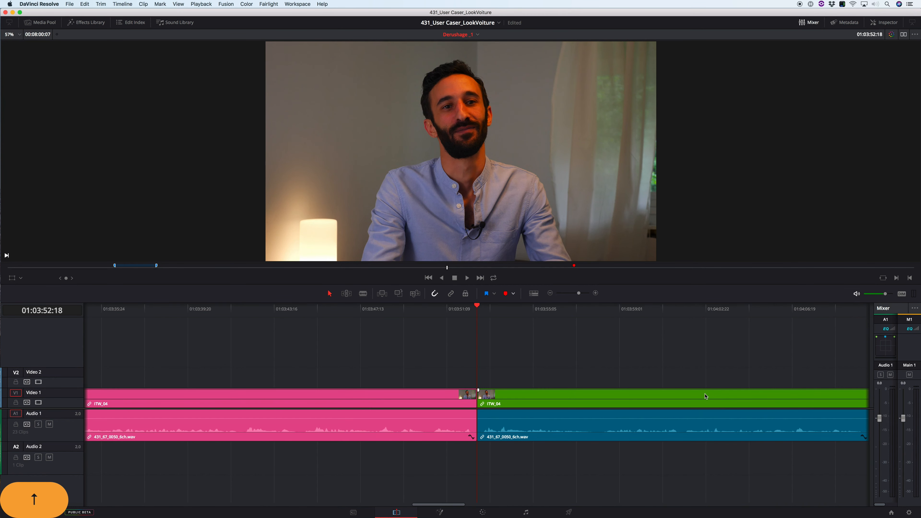
pyautogui.scroll(-10, 705, 396)
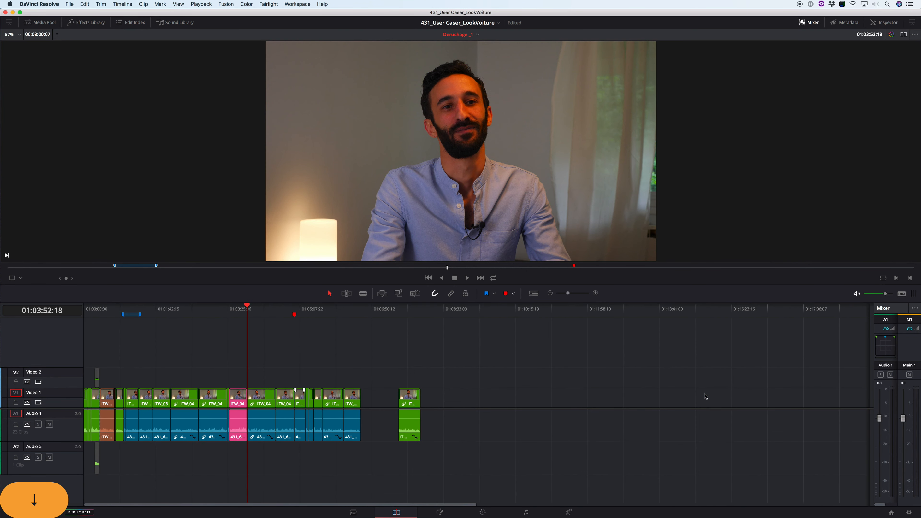
pyautogui.scroll(5, 706, 396)
pyautogui.scroll(2, 705, 396)
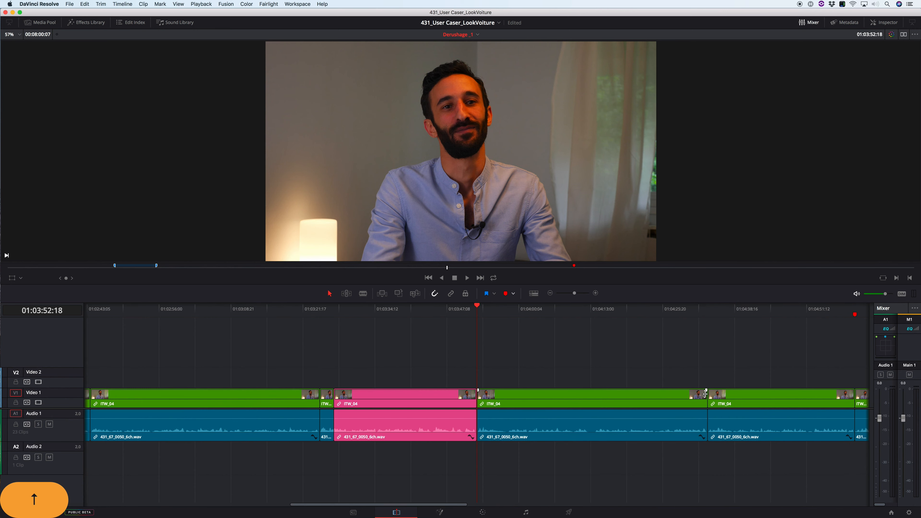
pyautogui.scroll(3, 706, 394)
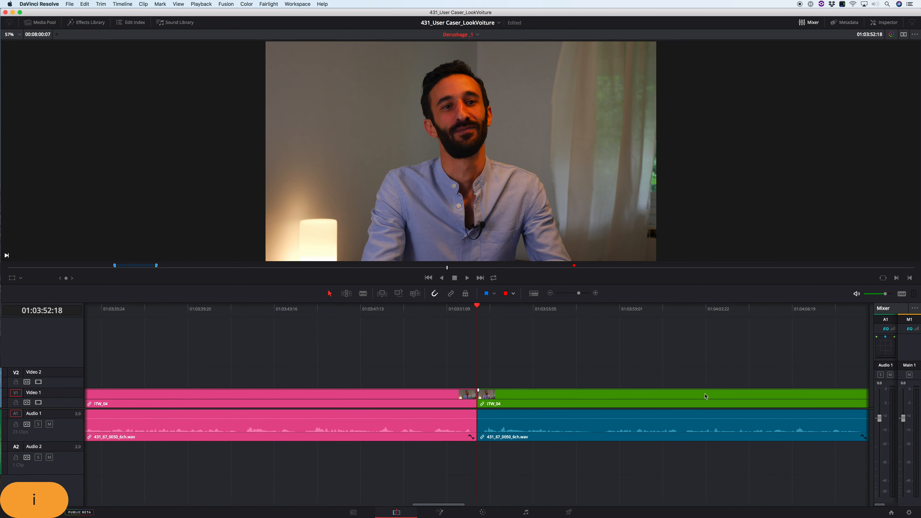
pyautogui.scroll(-2, 705, 395)
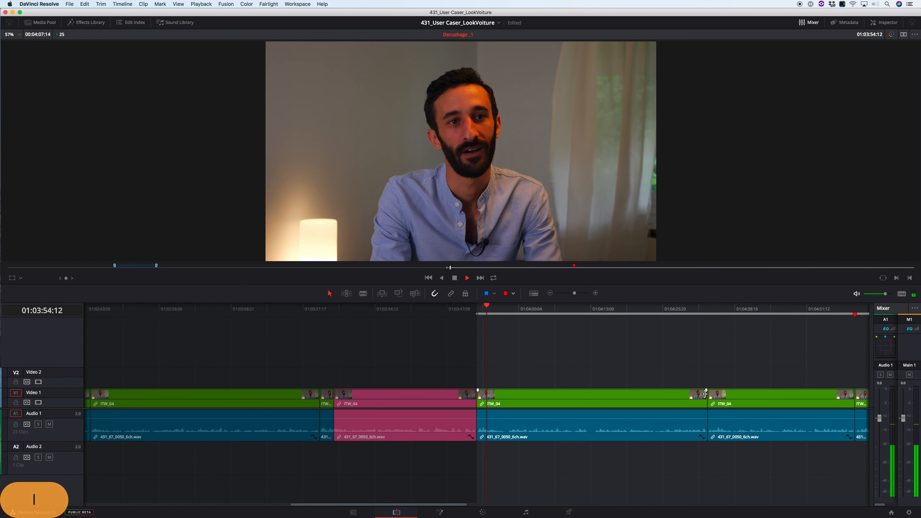
# Play on to 01:03:59:11, compare with the earlier ITW_04 clip starting at 01:02:43:21, and return to the cut at 01:03:52:18.
pyautogui.scroll(-5, 706, 394)
pyautogui.scroll(5, 705, 395)
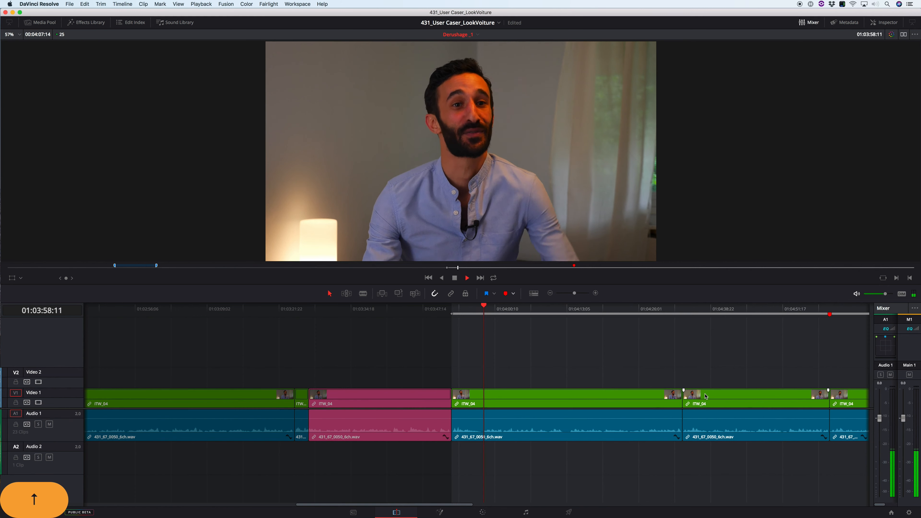
pyautogui.press('k')
pyautogui.scroll(-3, 704, 396)
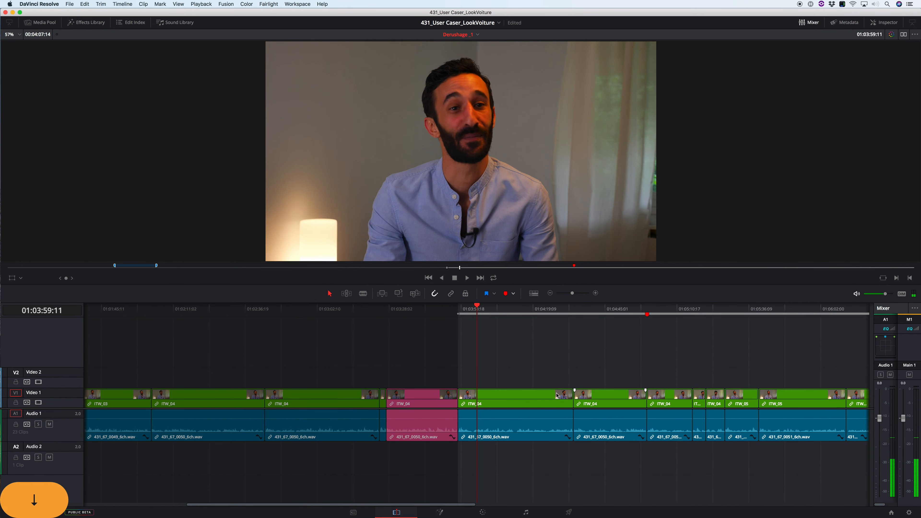
pyautogui.click(265, 312)
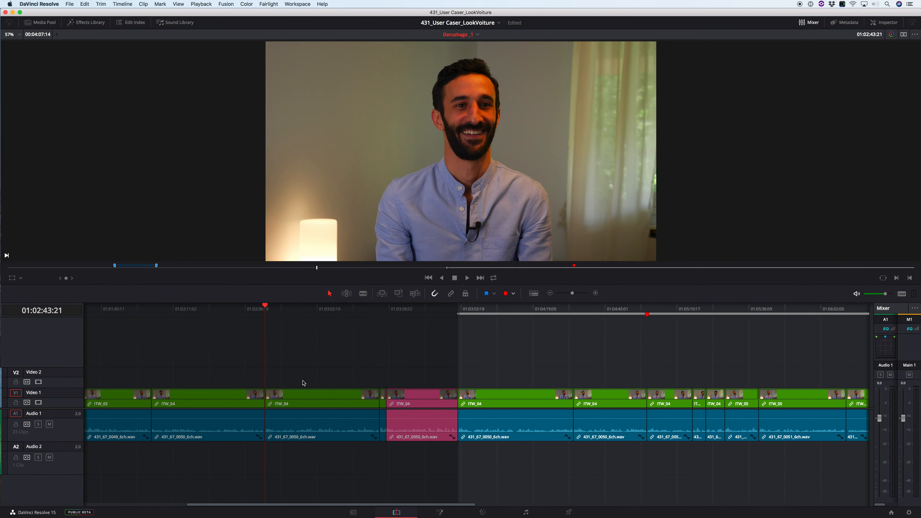
pyautogui.press('space')
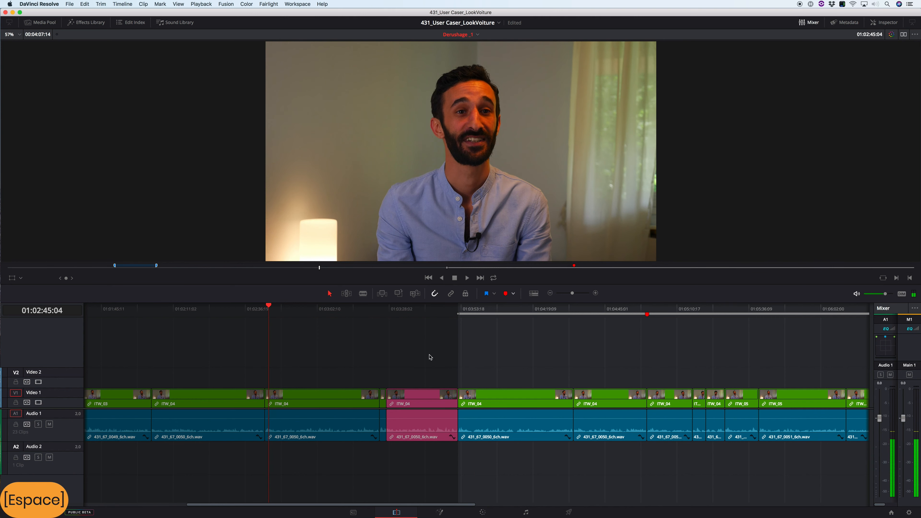
pyautogui.click(467, 310)
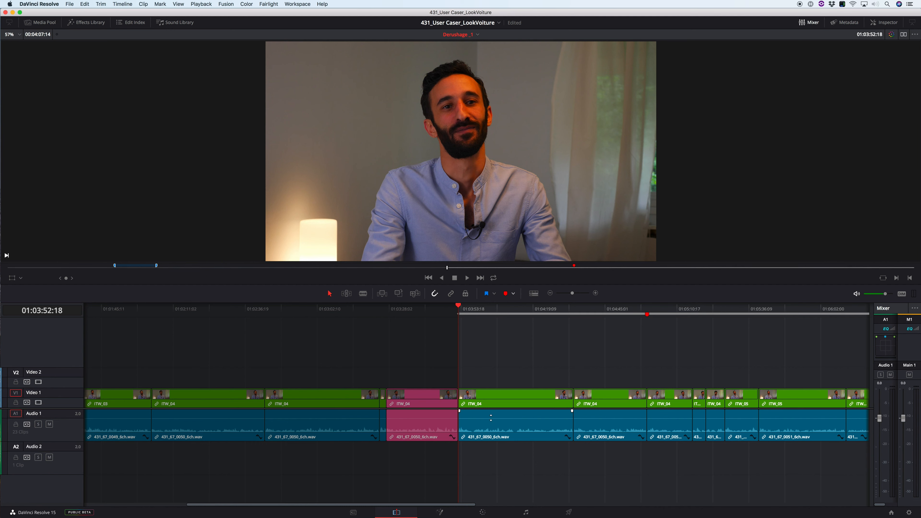
# Set the Out point at 01:04:13:05, compare with the earlier passage from 01:02:47:13, and ripple-delete the marked range.
pyautogui.press('l')
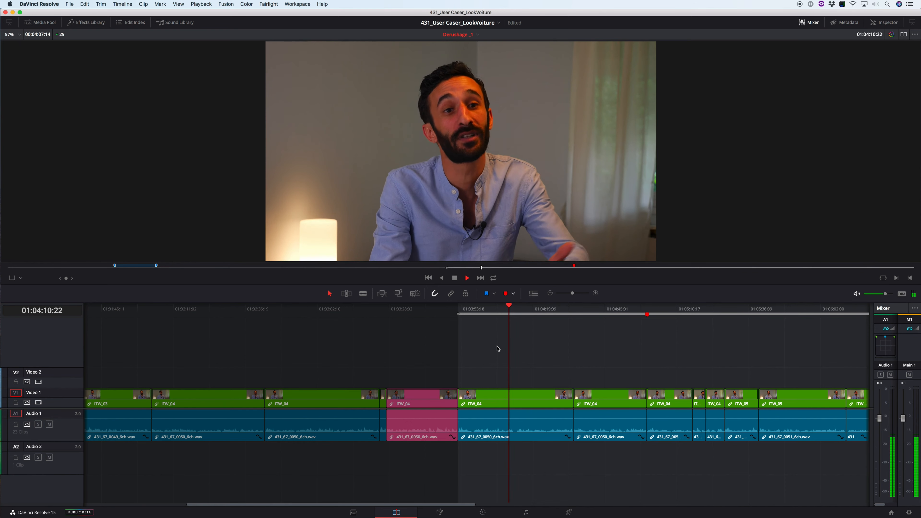
pyautogui.press('k')
pyautogui.press('o')
pyautogui.click(277, 313)
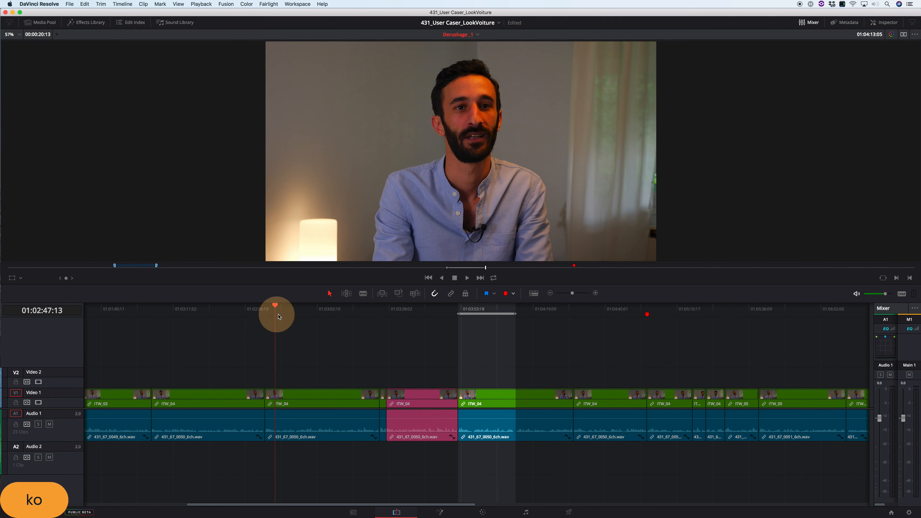
pyautogui.press('l')
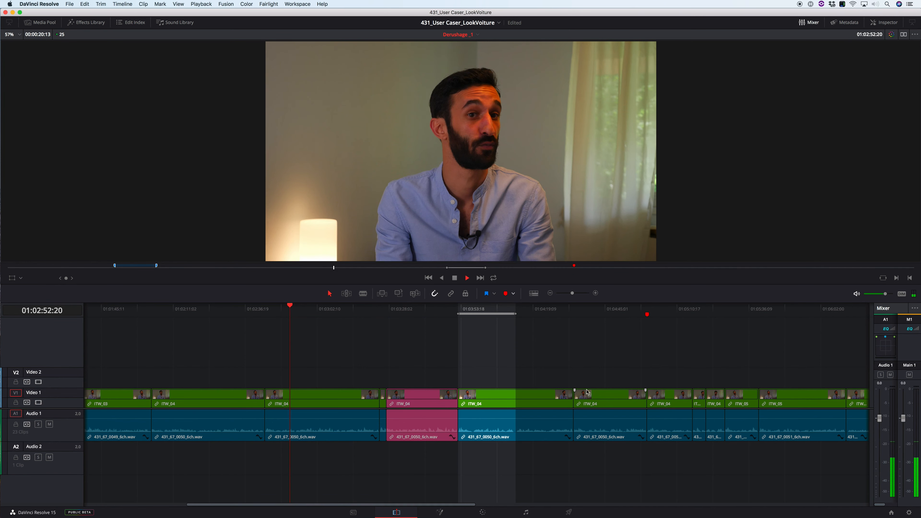
pyautogui.press('k')
pyautogui.press('super+shift+x')
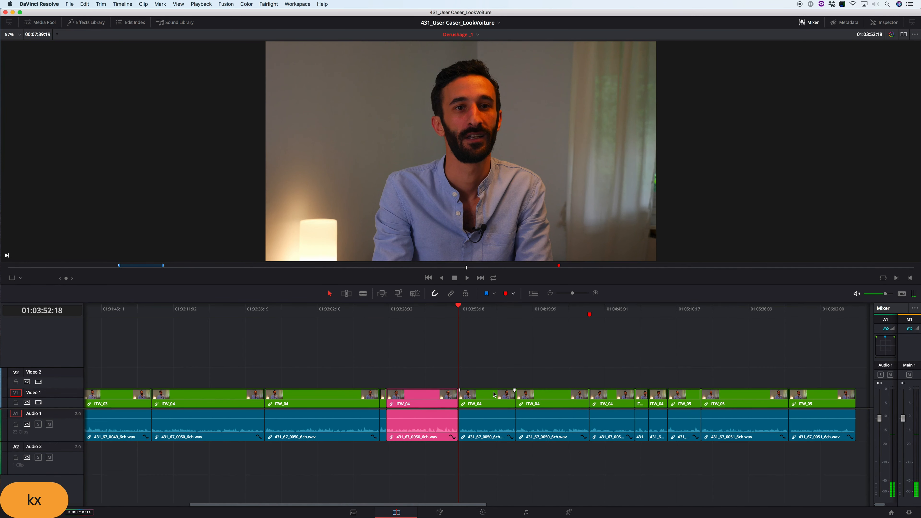
# Play the ITW_04 clip after the pink one from 01:03:52:18 past 01:04:12:16, and recheck the passage around 01:04:05:13.
pyautogui.press('l')
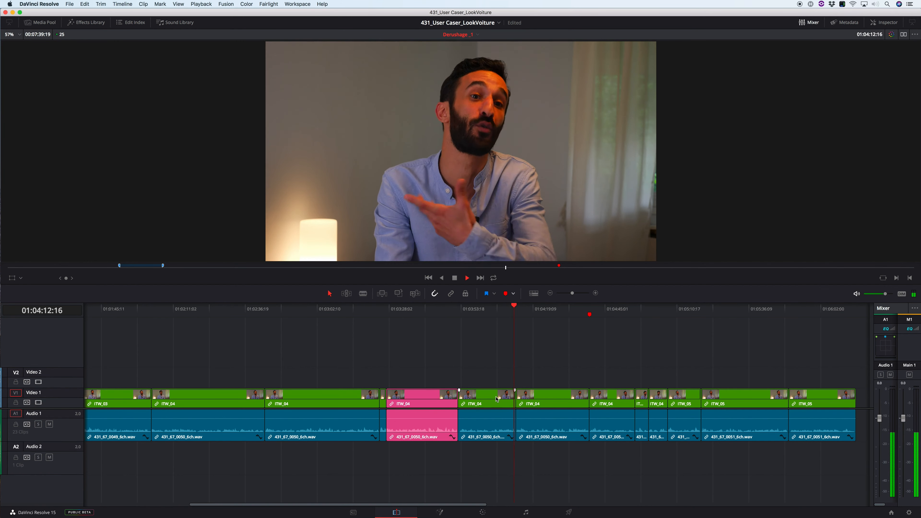
pyautogui.press('k')
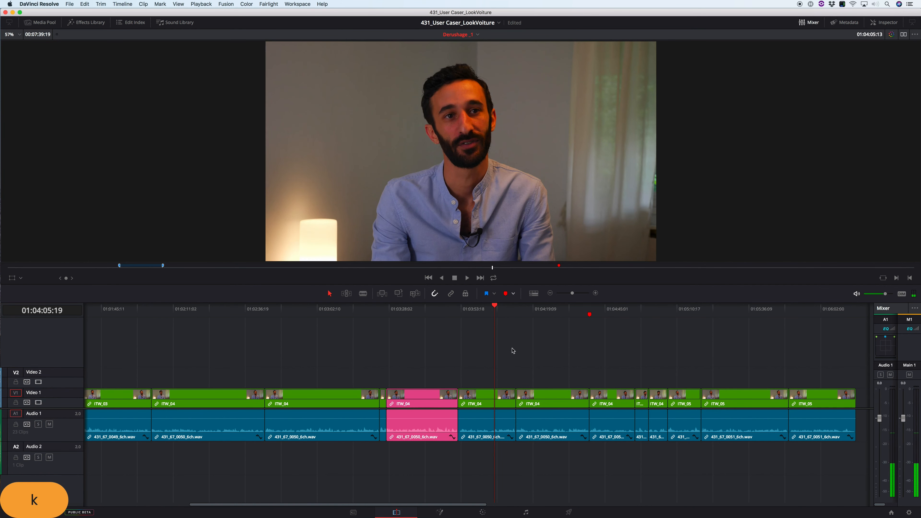
pyautogui.press('k')
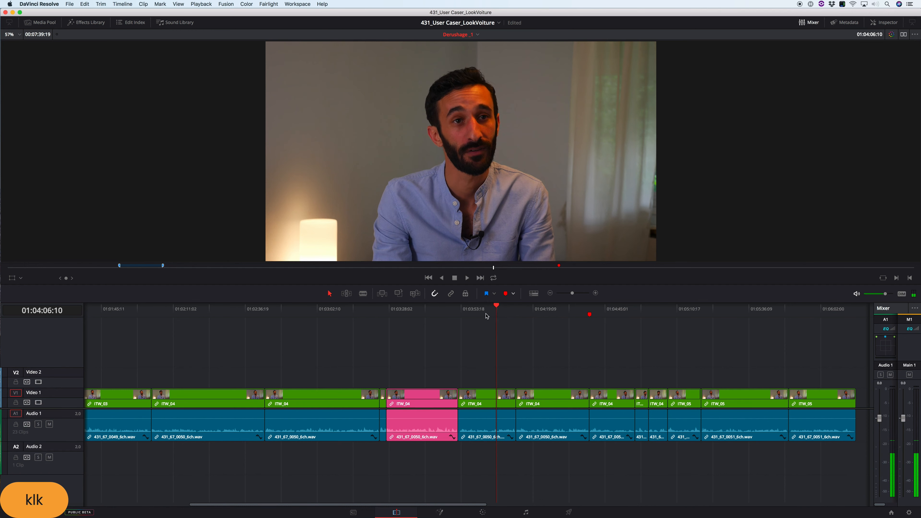
pyautogui.press('l')
pyautogui.press('k')
pyautogui.press('k')
pyautogui.press('j')
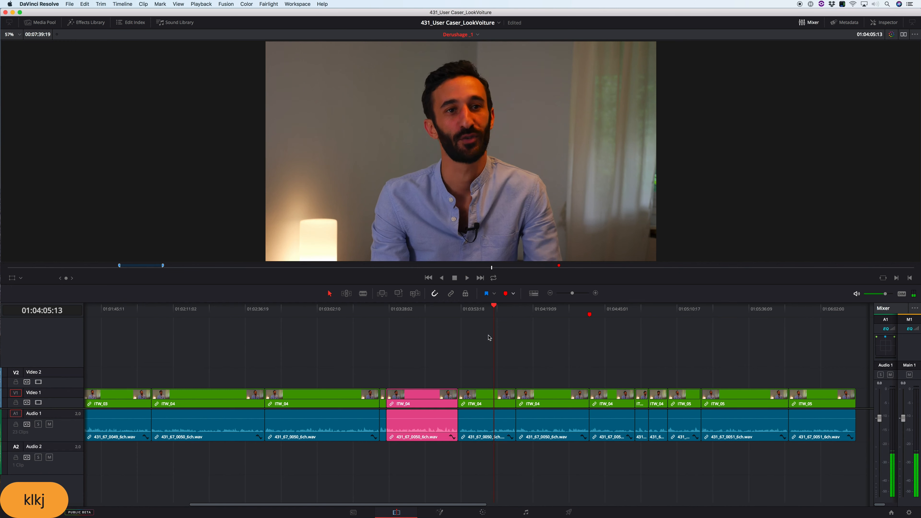
# Mark the last roughly 12 seconds of the ITW_04 clip following the pink one with In and Out points, and ripple-delete them.
pyautogui.press('k')
pyautogui.press('o')
pyautogui.press('q')
pyautogui.press('i')
pyautogui.press('x')
# Play across the new join and through the following ITW_04 clip to 01:04:28:21.
pyautogui.press('l')
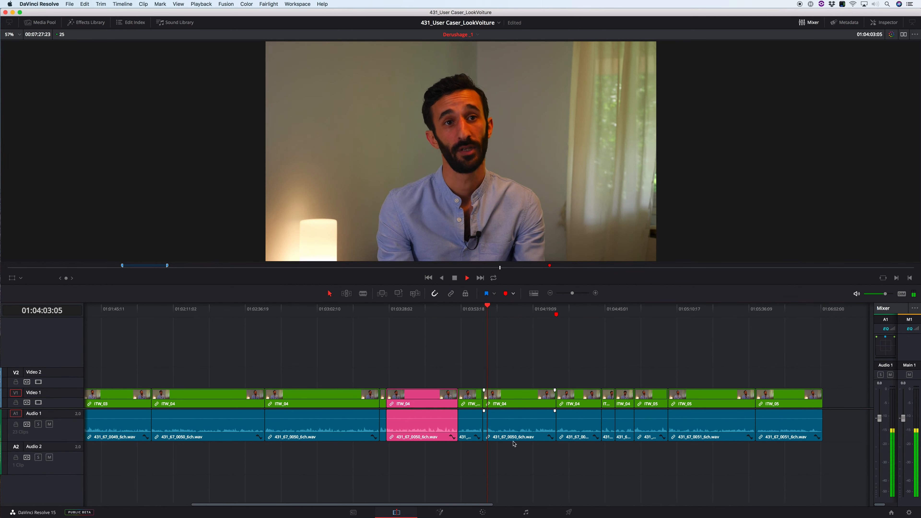
pyautogui.press('k')
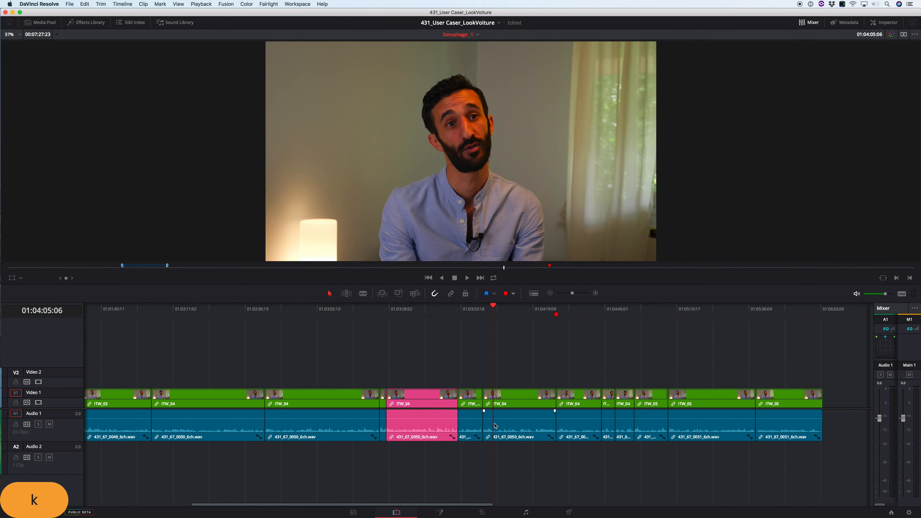
pyautogui.press('l')
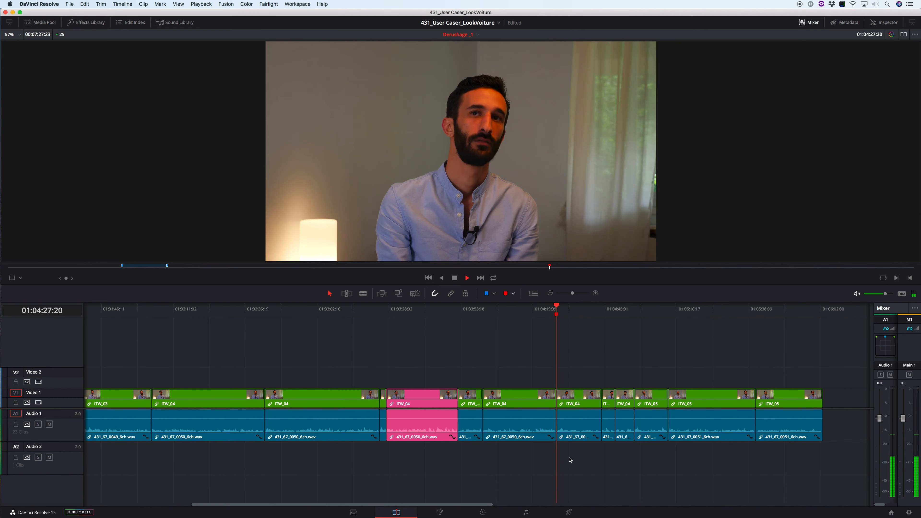
pyautogui.press('k')
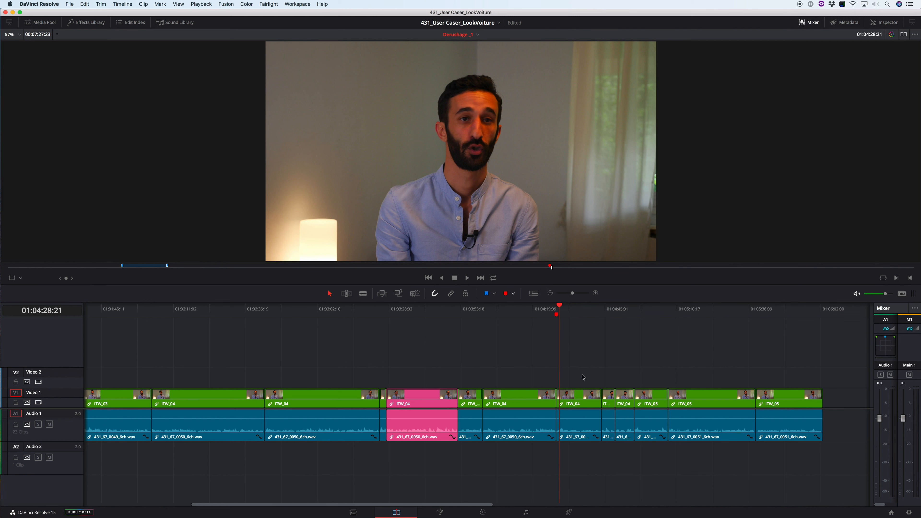
# Move all clips after the red marker at about 01:04:27:20 later in the timeline, leaving a gap before them.
pyautogui.moveTo(578, 379); pyautogui.dragTo(823, 470)
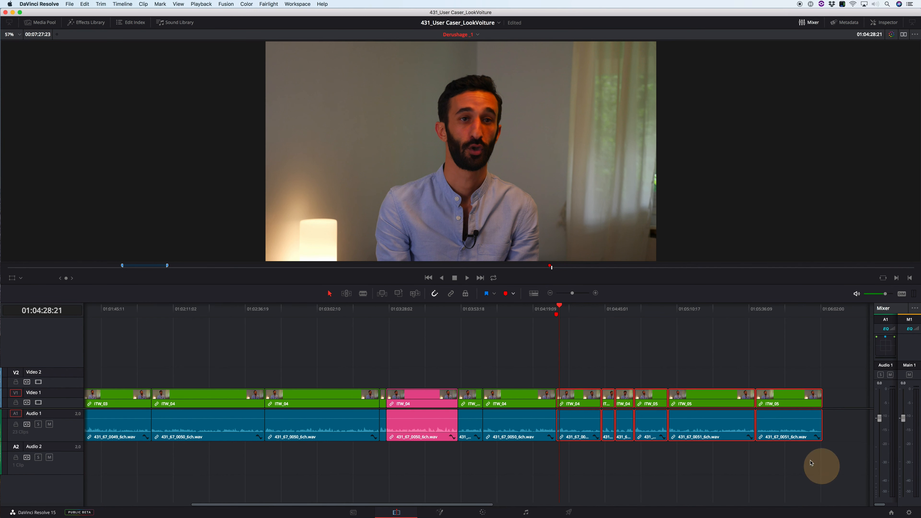
pyautogui.moveTo(584, 400); pyautogui.dragTo(604, 397)
pyautogui.click(617, 354)
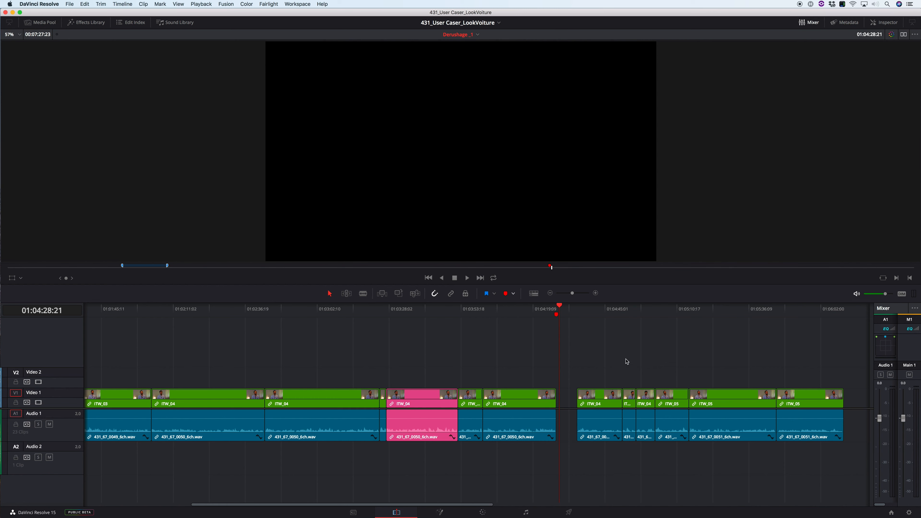
# Mark about the first second of the ITW_04 clip after the gap with In and Out points, and ripple-delete it.
pyautogui.moveTo(561, 308); pyautogui.dragTo(569, 308)
pyautogui.press('space')
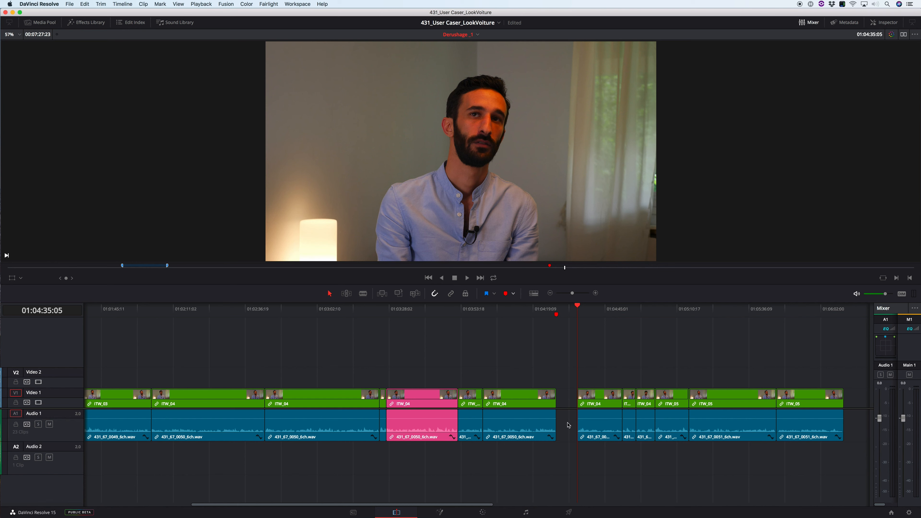
pyautogui.press('l')
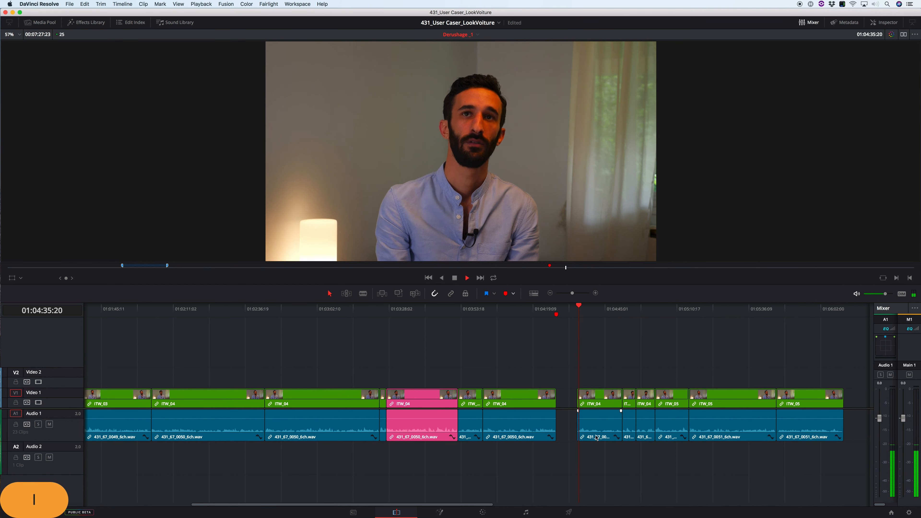
pyautogui.press('Up')
pyautogui.press('l')
pyautogui.press('q')
pyautogui.press('k')
pyautogui.press('q')
pyautogui.press('i')
pyautogui.press('k')
pyautogui.press('l')
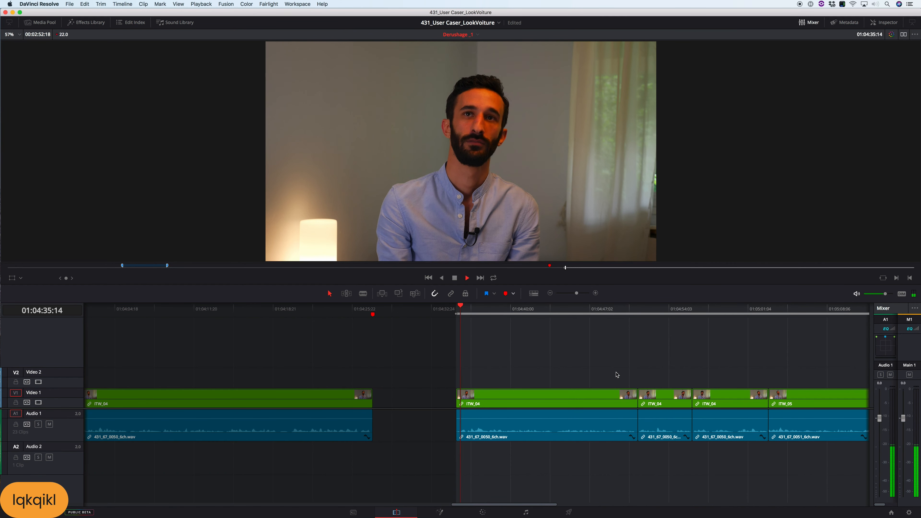
pyautogui.press('o')
pyautogui.press('BackSpace')
# Play through the three ITW_04 clips after the gap into the first ITW_05 clip, to about 01:05:03:23.
pyautogui.press('k')
pyautogui.press('l')
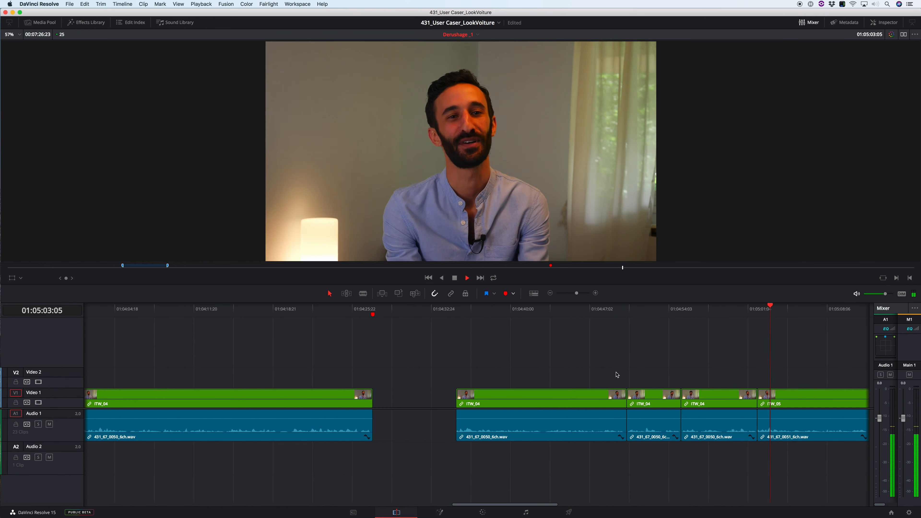
pyautogui.press('super+minus')
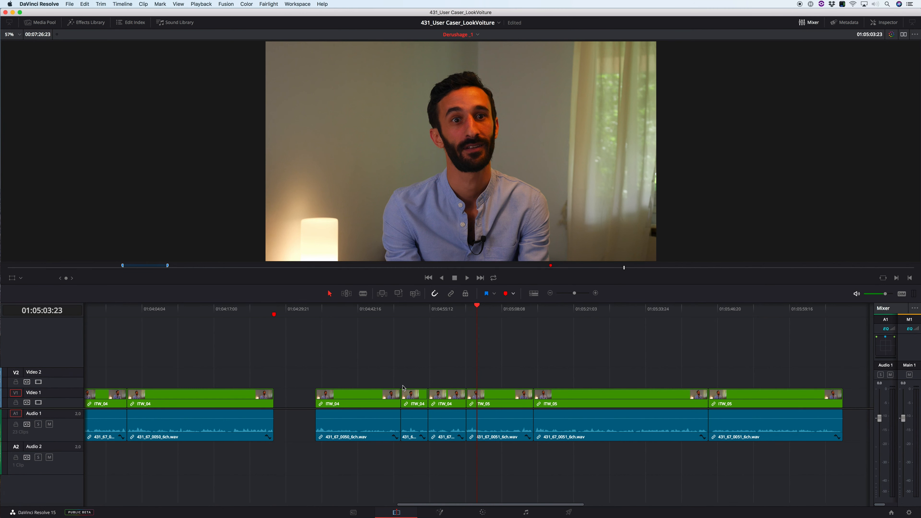
# Delete the third ITW_04 clip after the gap, just before the first ITW_05 clip, leaving its space empty.
pyautogui.click(325, 316)
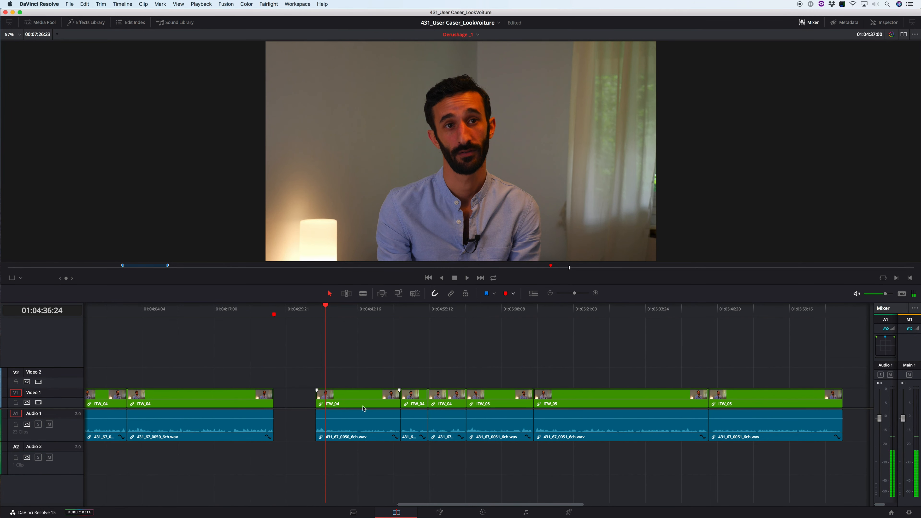
pyautogui.click(448, 422)
pyautogui.press('BackSpace')
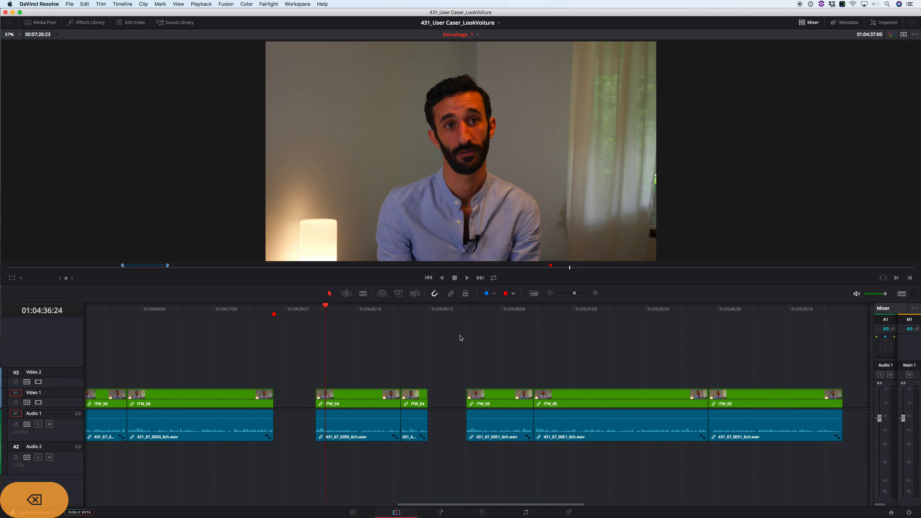
# Play the first ITW_05 clip from its start to 01:05:07:20.
pyautogui.moveTo(456, 311); pyautogui.dragTo(467, 311)
pyautogui.press('space')
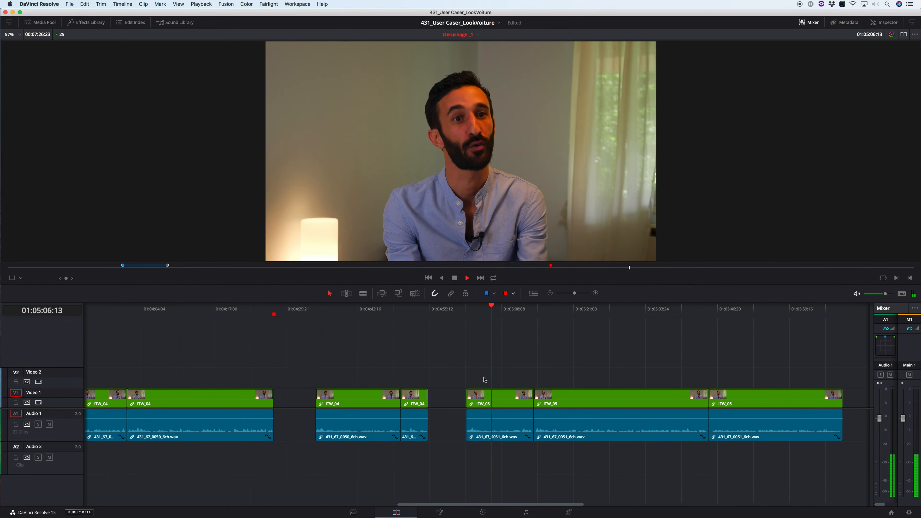
pyautogui.press('k')
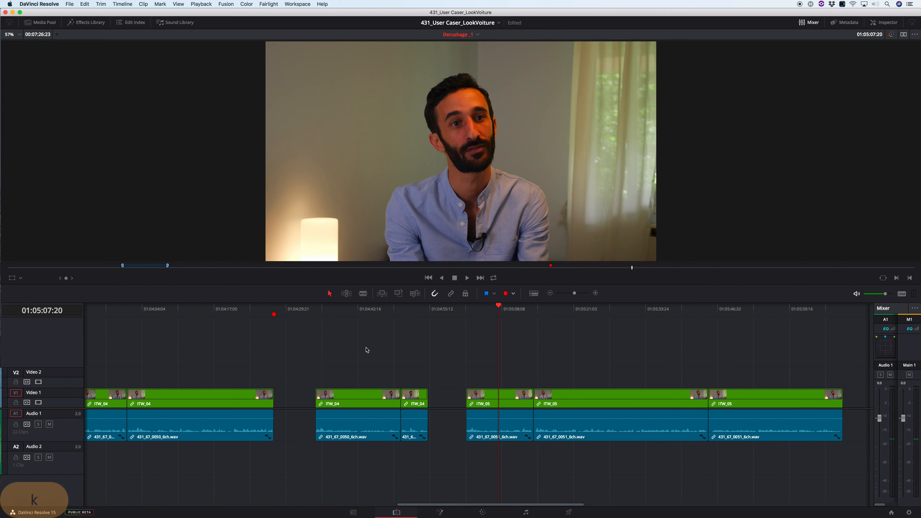
# Move the two remaining ITW_04 clips beyond the ITW_05 clips, and join the three ITW_05 clips to the end of the reviewed block.
pyautogui.click(317, 309)
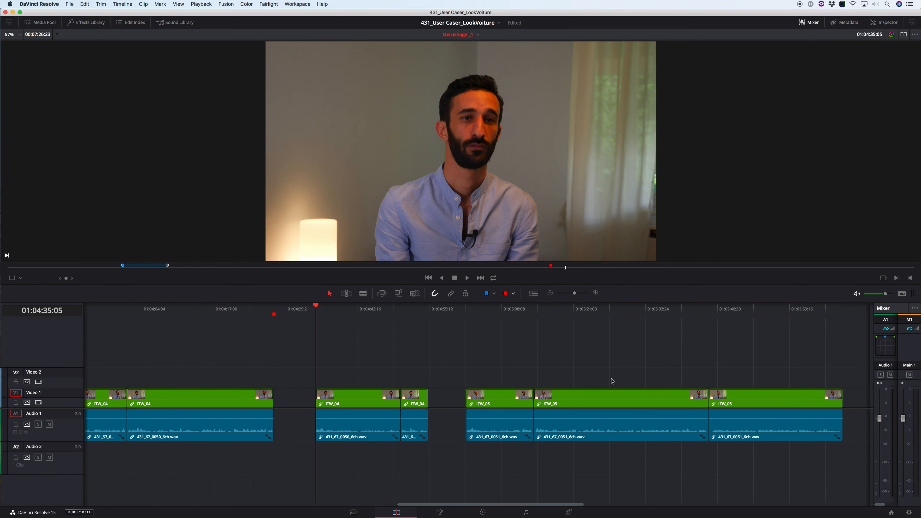
pyautogui.moveTo(329, 370); pyautogui.dragTo(429, 468)
pyautogui.moveTo(379, 399); pyautogui.dragTo(613, 397)
pyautogui.press('Down')
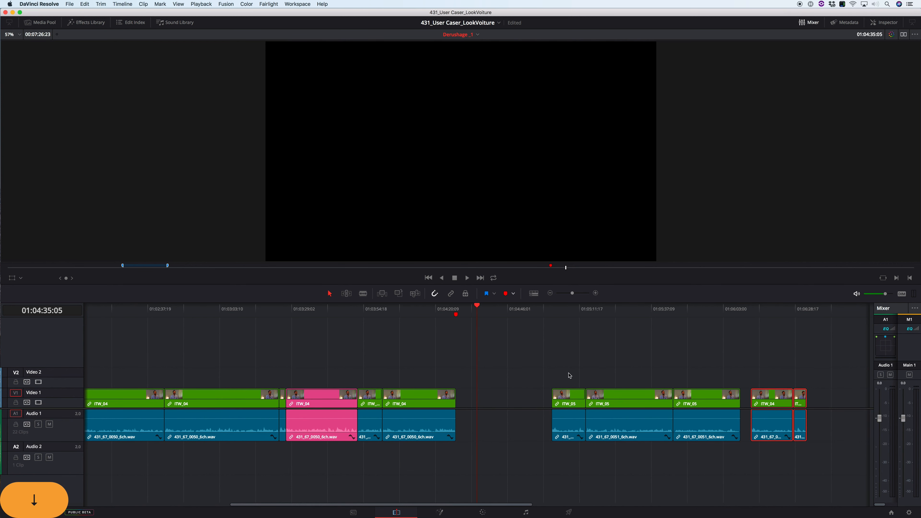
pyautogui.moveTo(573, 380); pyautogui.dragTo(716, 443)
pyautogui.moveTo(569, 401); pyautogui.dragTo(474, 401)
pyautogui.click(552, 350)
pyautogui.press('r')
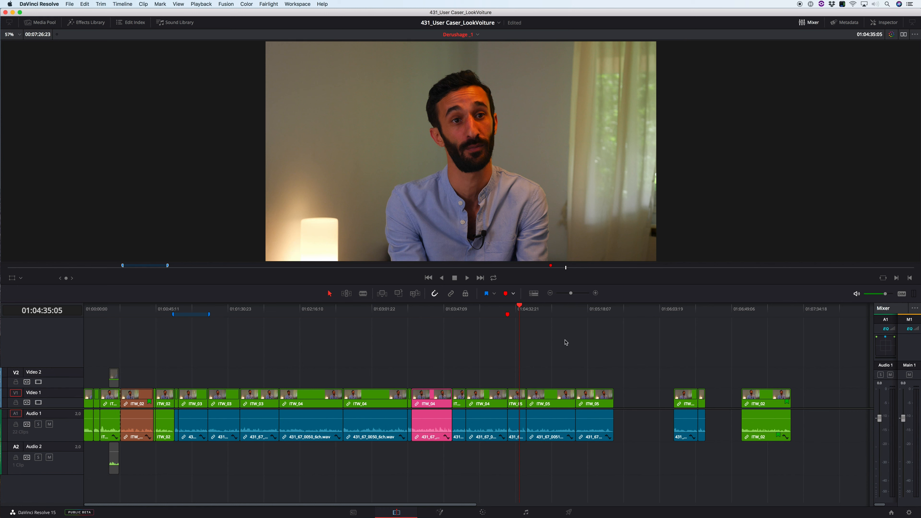
# Delete the red marker in the timeline ruler, and go to the blue duration marker at 01:00:57:05.
pyautogui.click(507, 314)
pyautogui.press('BackSpace')
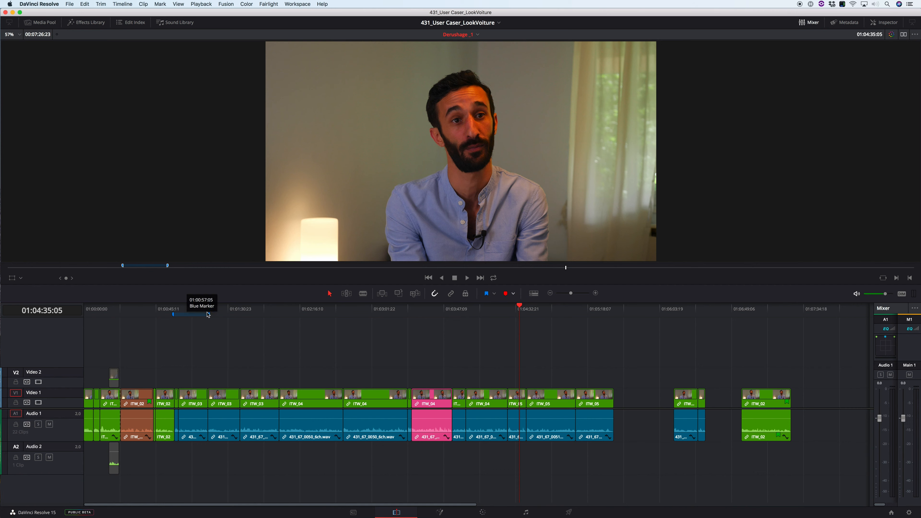
pyautogui.click(467, 310)
pyautogui.click(187, 318)
pyautogui.click(171, 322)
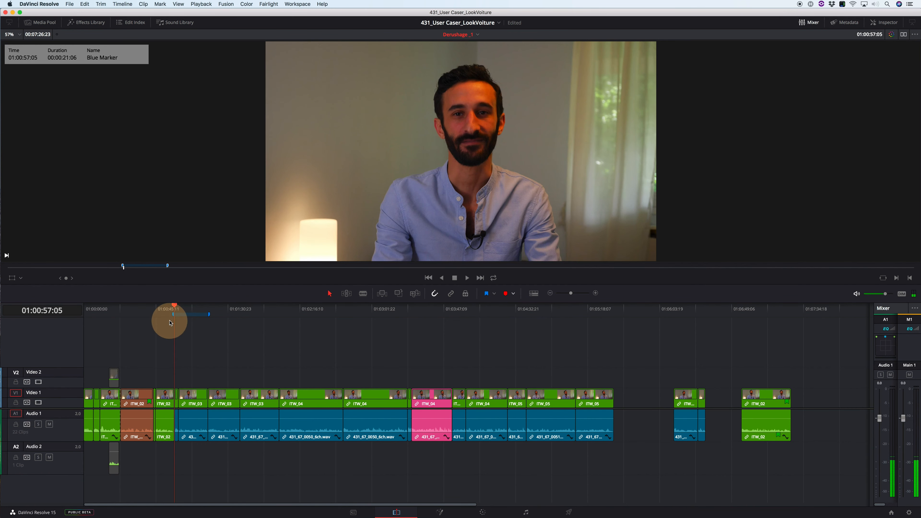
pyautogui.moveTo(170, 322)
pyautogui.mouseDown()
pyautogui.moveTo(194, 323)
pyautogui.moveTo(171, 320)
pyautogui.mouseUp()
# Play the first ITW_05 clip from 01:04:28:02, and park the playhead at the start of the second ITW_05 clip at 01:04:39:17.
pyautogui.moveTo(523, 312)
pyautogui.mouseDown()
pyautogui.moveTo(495, 309)
pyautogui.moveTo(508, 309)
pyautogui.mouseUp()
pyautogui.press('l')
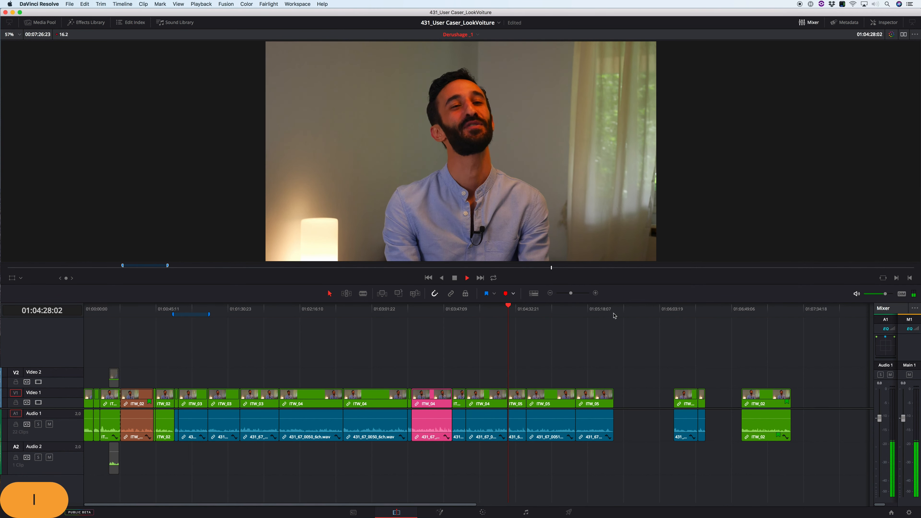
pyautogui.press('k')
pyautogui.press('Up')
pyautogui.press('Up')
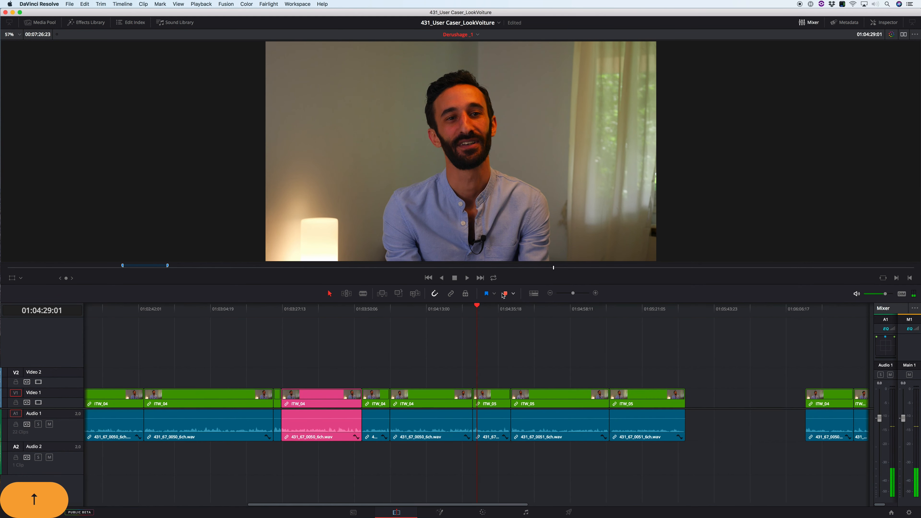
pyautogui.press('l')
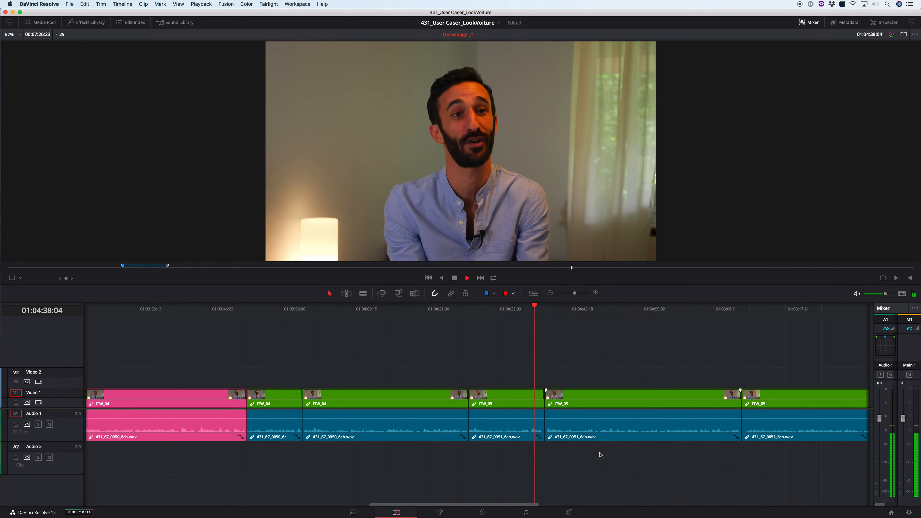
pyautogui.press('k')
pyautogui.press('j')
pyautogui.press('k')
pyautogui.press('Left')
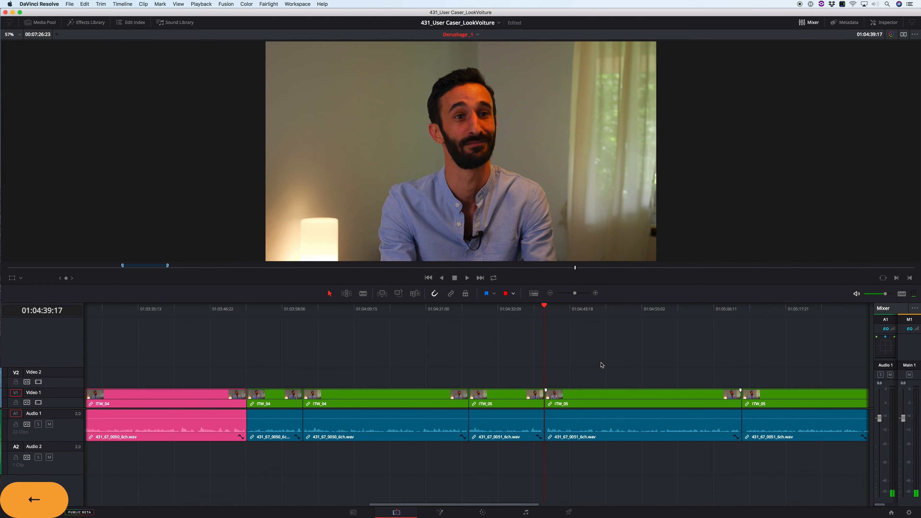
pyautogui.press('Down')
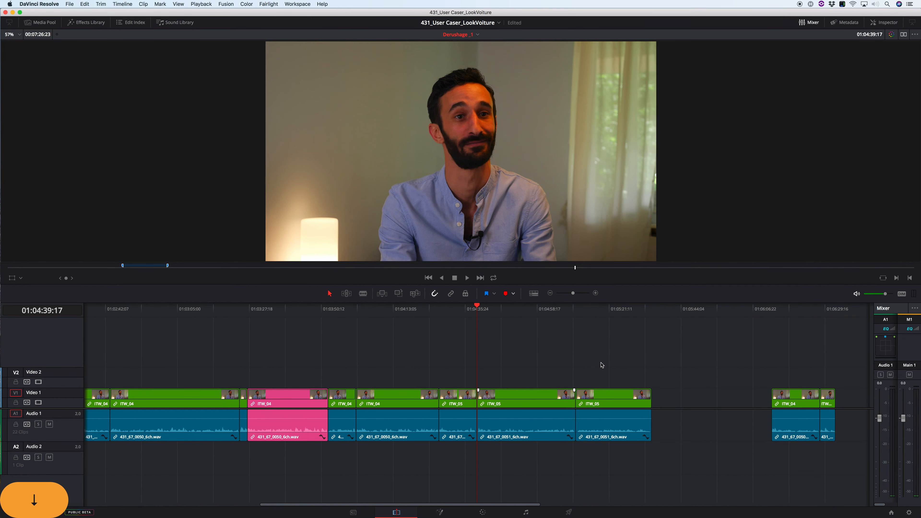
# Play from an In point at the second ITW_05 clip's start to 01:05:35:01, and recheck the passage around 01:05:25:20.
pyautogui.press('a')
pyautogui.press('l')
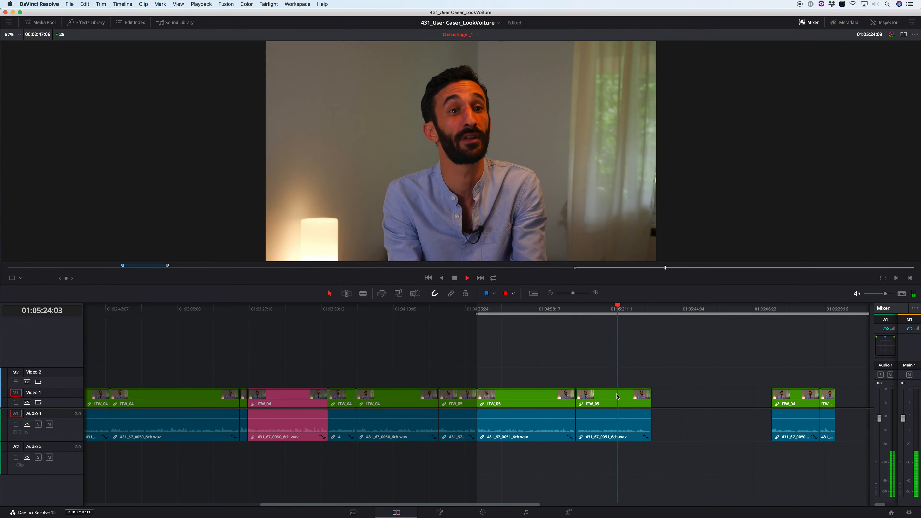
pyautogui.press('k')
pyautogui.click(526, 379)
pyautogui.click(616, 476)
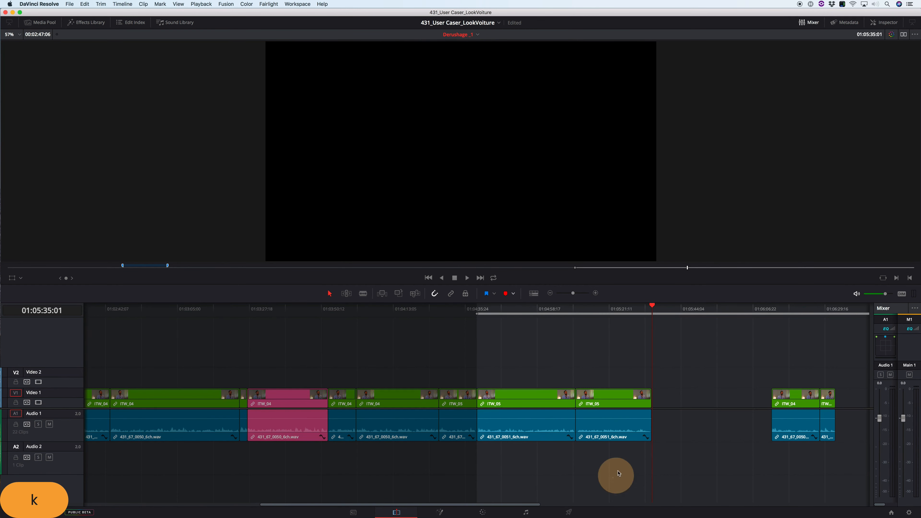
pyautogui.click(588, 308)
pyautogui.moveTo(588, 309); pyautogui.dragTo(623, 306)
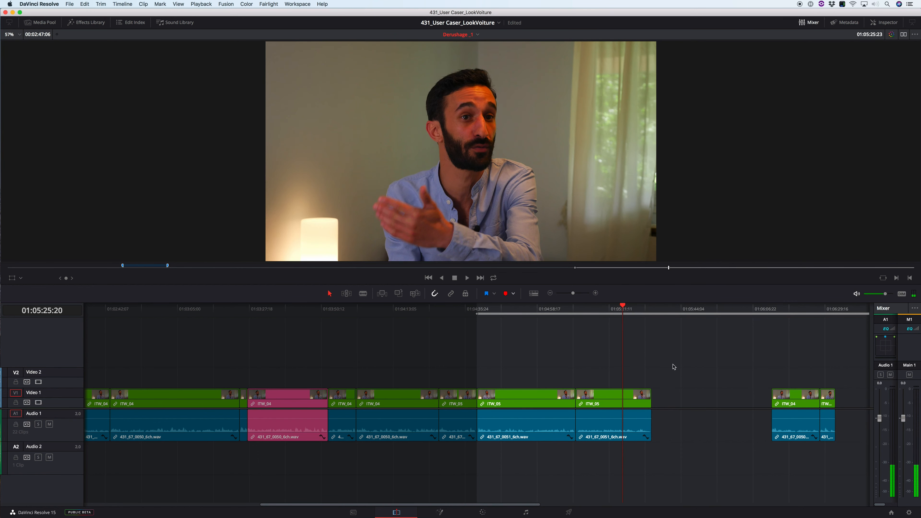
# Move the last two ITW_05 clips behind the separated ITW_04 clips, shifting the final ITW_02 clip later for room, and clear the In point.
pyautogui.moveTo(527, 366); pyautogui.dragTo(651, 468)
pyautogui.moveTo(632, 399); pyautogui.dragTo(699, 402)
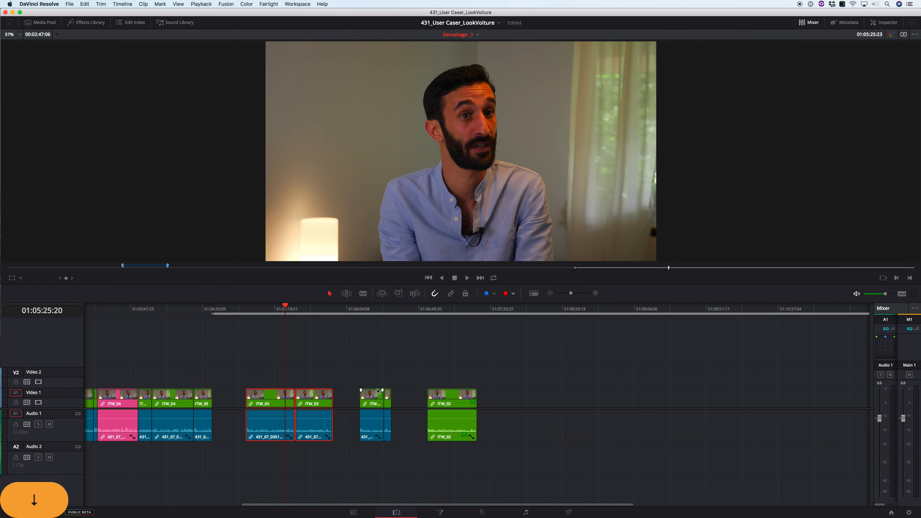
pyautogui.moveTo(450, 375); pyautogui.dragTo(457, 476)
pyautogui.moveTo(462, 406); pyautogui.dragTo(634, 411)
pyautogui.click(480, 359)
pyautogui.moveTo(327, 320); pyautogui.dragTo(318, 480)
pyautogui.moveTo(261, 391); pyautogui.dragTo(414, 396)
pyautogui.click(377, 344)
pyautogui.press('r')
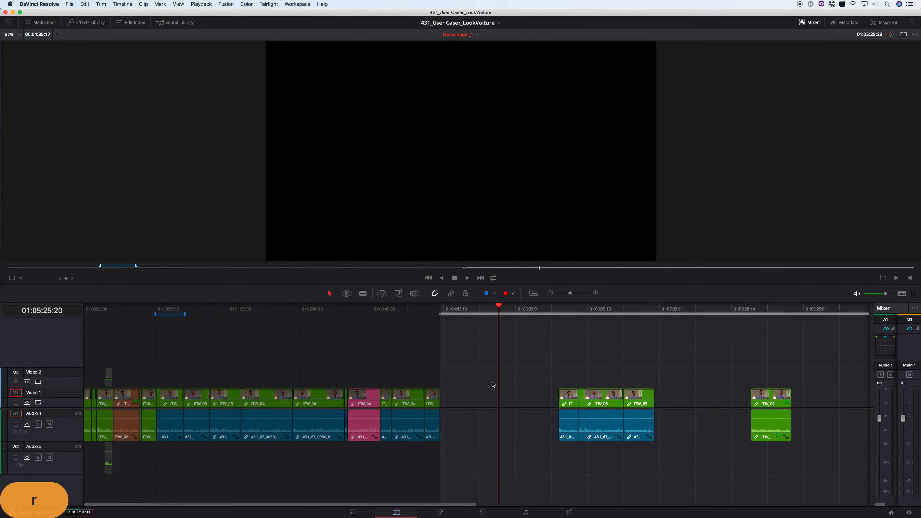
pyautogui.press('g')
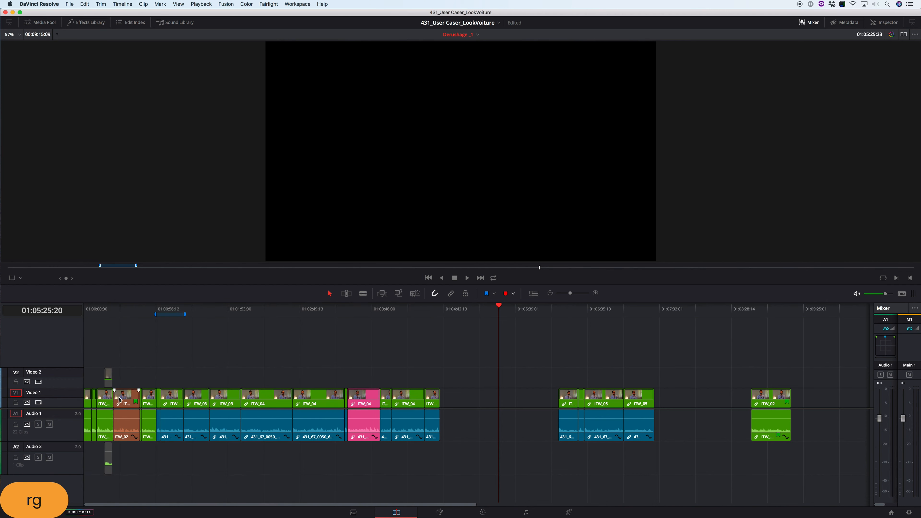
# Play the opening clips from about 01:00:08:07, and park the playhead at 01:00:10:09.
pyautogui.click(97, 311)
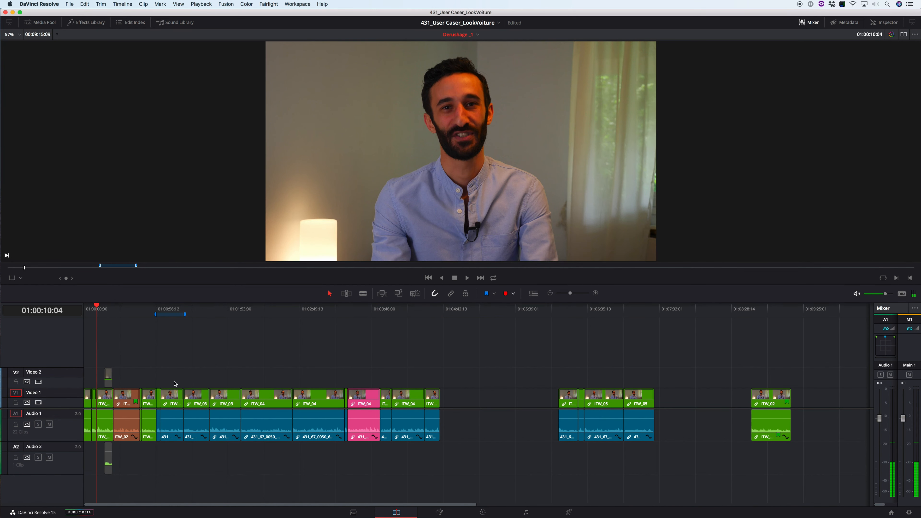
pyautogui.click(94, 310)
pyautogui.press('l')
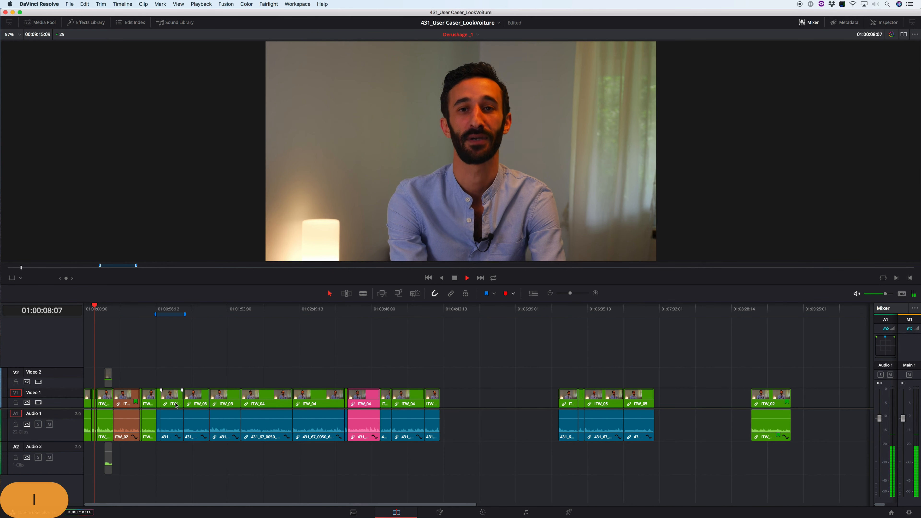
pyautogui.press('k')
# Move all reviewed clips after 01:00:10:09 and the separated ITW_04 and ITW_05 block later, opening a wide gap after the opening clips.
pyautogui.moveTo(106, 351); pyautogui.dragTo(474, 500)
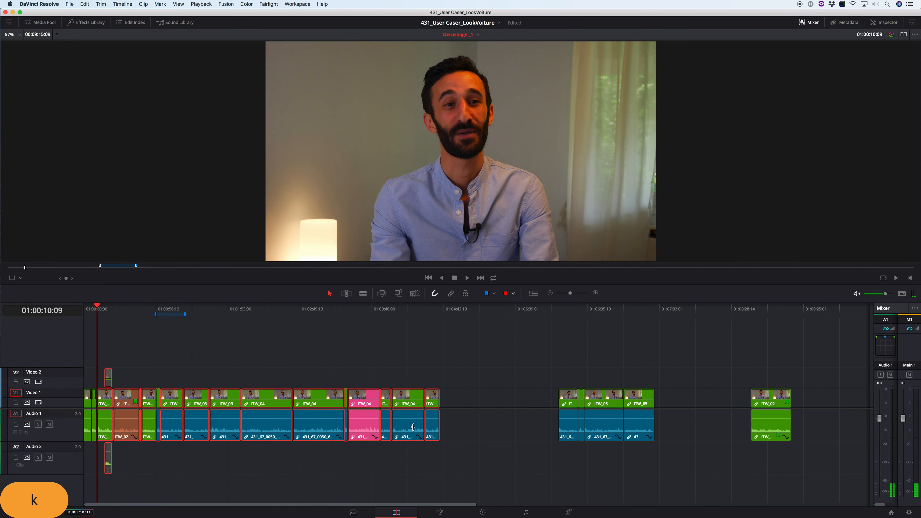
pyautogui.moveTo(291, 403); pyautogui.dragTo(378, 399)
pyautogui.moveTo(566, 365); pyautogui.dragTo(660, 460)
pyautogui.moveTo(643, 409); pyautogui.dragTo(701, 421)
pyautogui.moveTo(170, 368); pyautogui.dragTo(536, 478)
pyautogui.moveTo(444, 425); pyautogui.dragTo(504, 421)
# Move the separated ITW_04 and ITW_05 block into the gap, directly after the opening clips at 01:00:10:09.
pyautogui.moveTo(610, 381); pyautogui.dragTo(699, 466)
pyautogui.moveTo(689, 413); pyautogui.dragTo(180, 412)
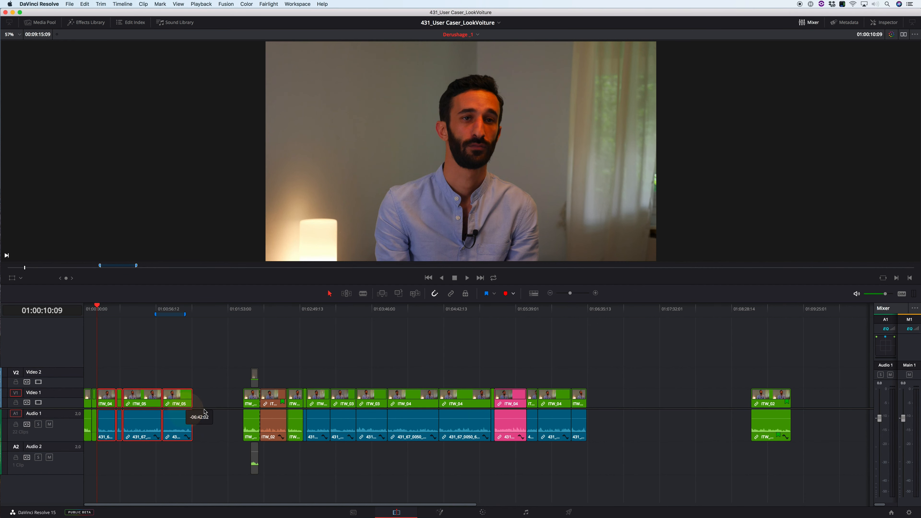
pyautogui.click(222, 403)
# Ripple-delete the remaining gap around 01:01:43:03, and delete the blue marker from the timeline ruler.
pyautogui.click(216, 312)
pyautogui.click(237, 330)
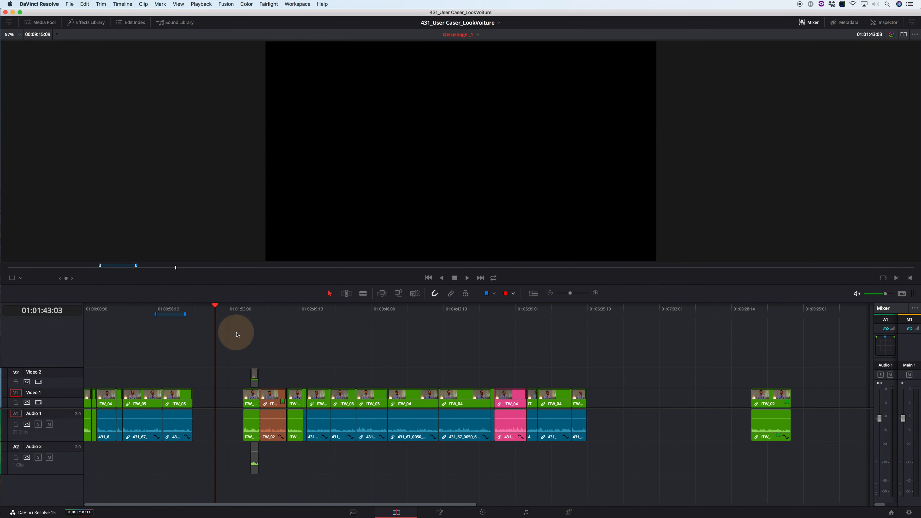
pyautogui.press('t')
pyautogui.press('x')
pyautogui.press('BackSpace')
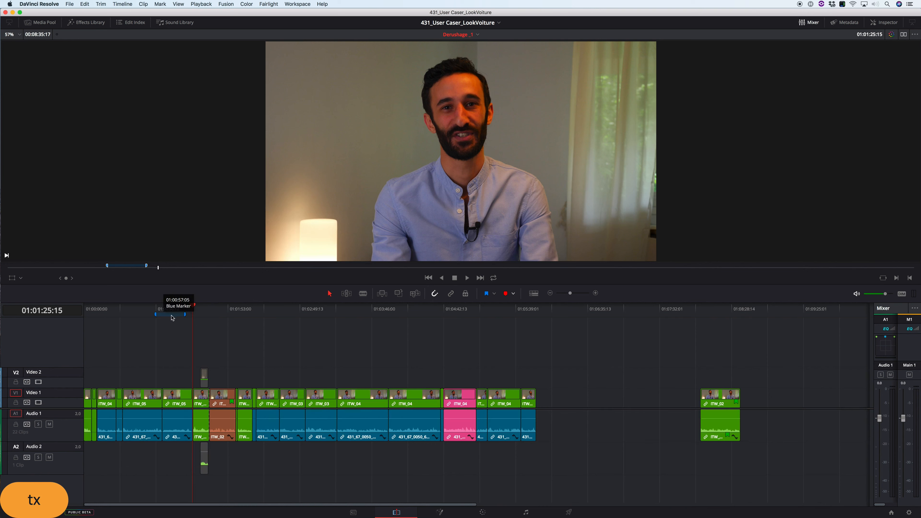
pyautogui.click(181, 318)
pyautogui.press('BackSpace')
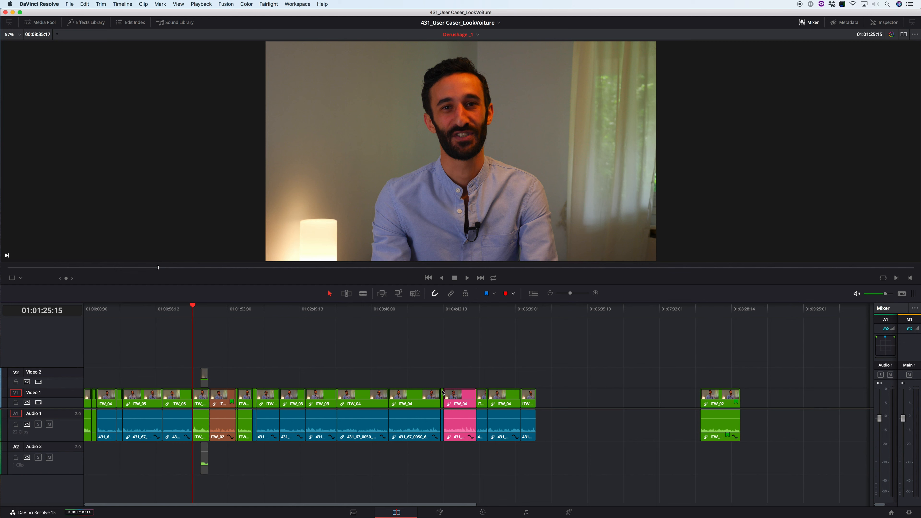
pyautogui.moveTo(673, 359); pyautogui.dragTo(802, 502)
pyautogui.press('BackSpace')
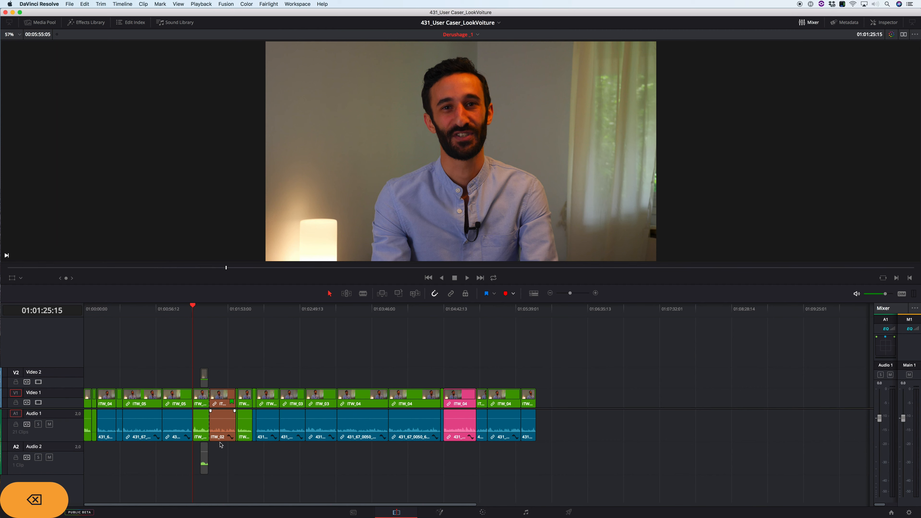
pyautogui.press('super+z')
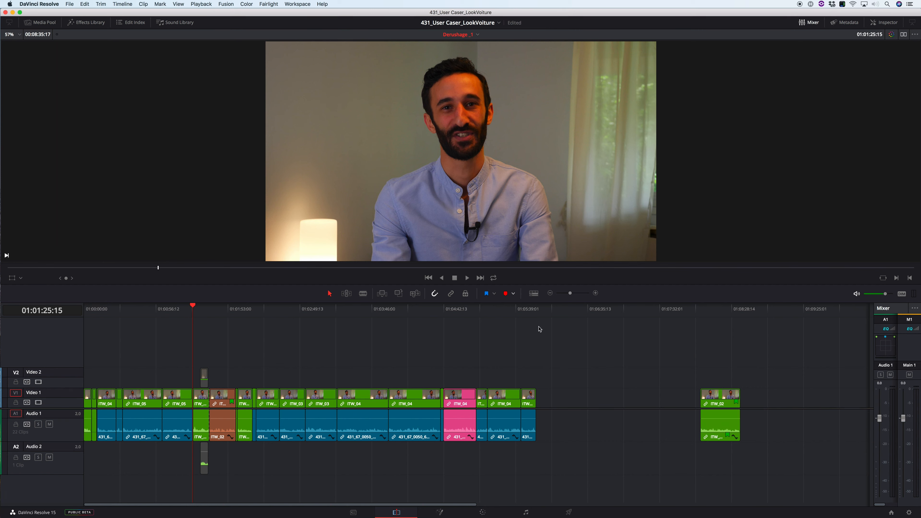
# Place the playhead at the end of the main clip block at 01:05:55:05, and save the project.
pyautogui.click(536, 308)
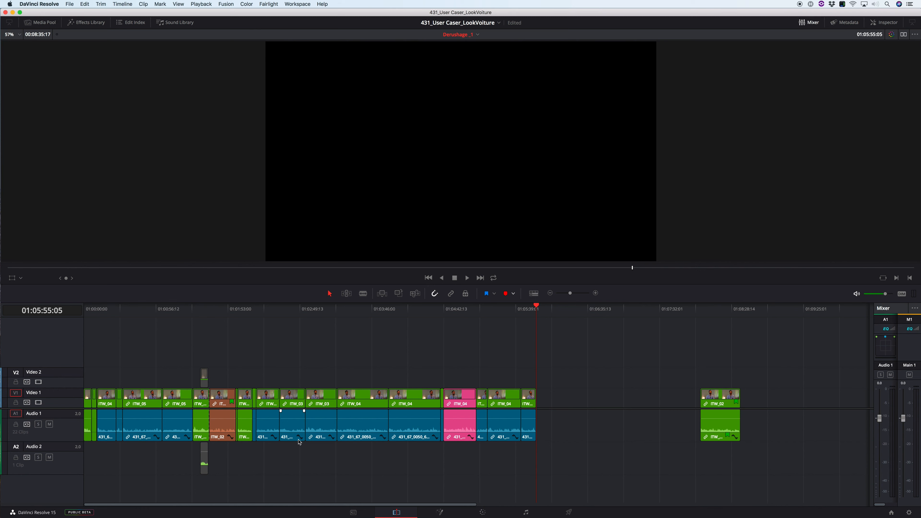
pyautogui.press('super+s')
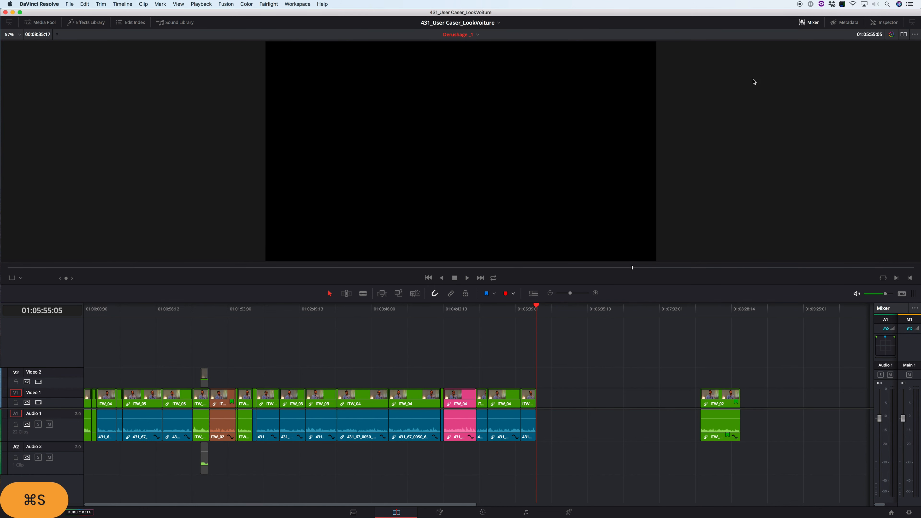